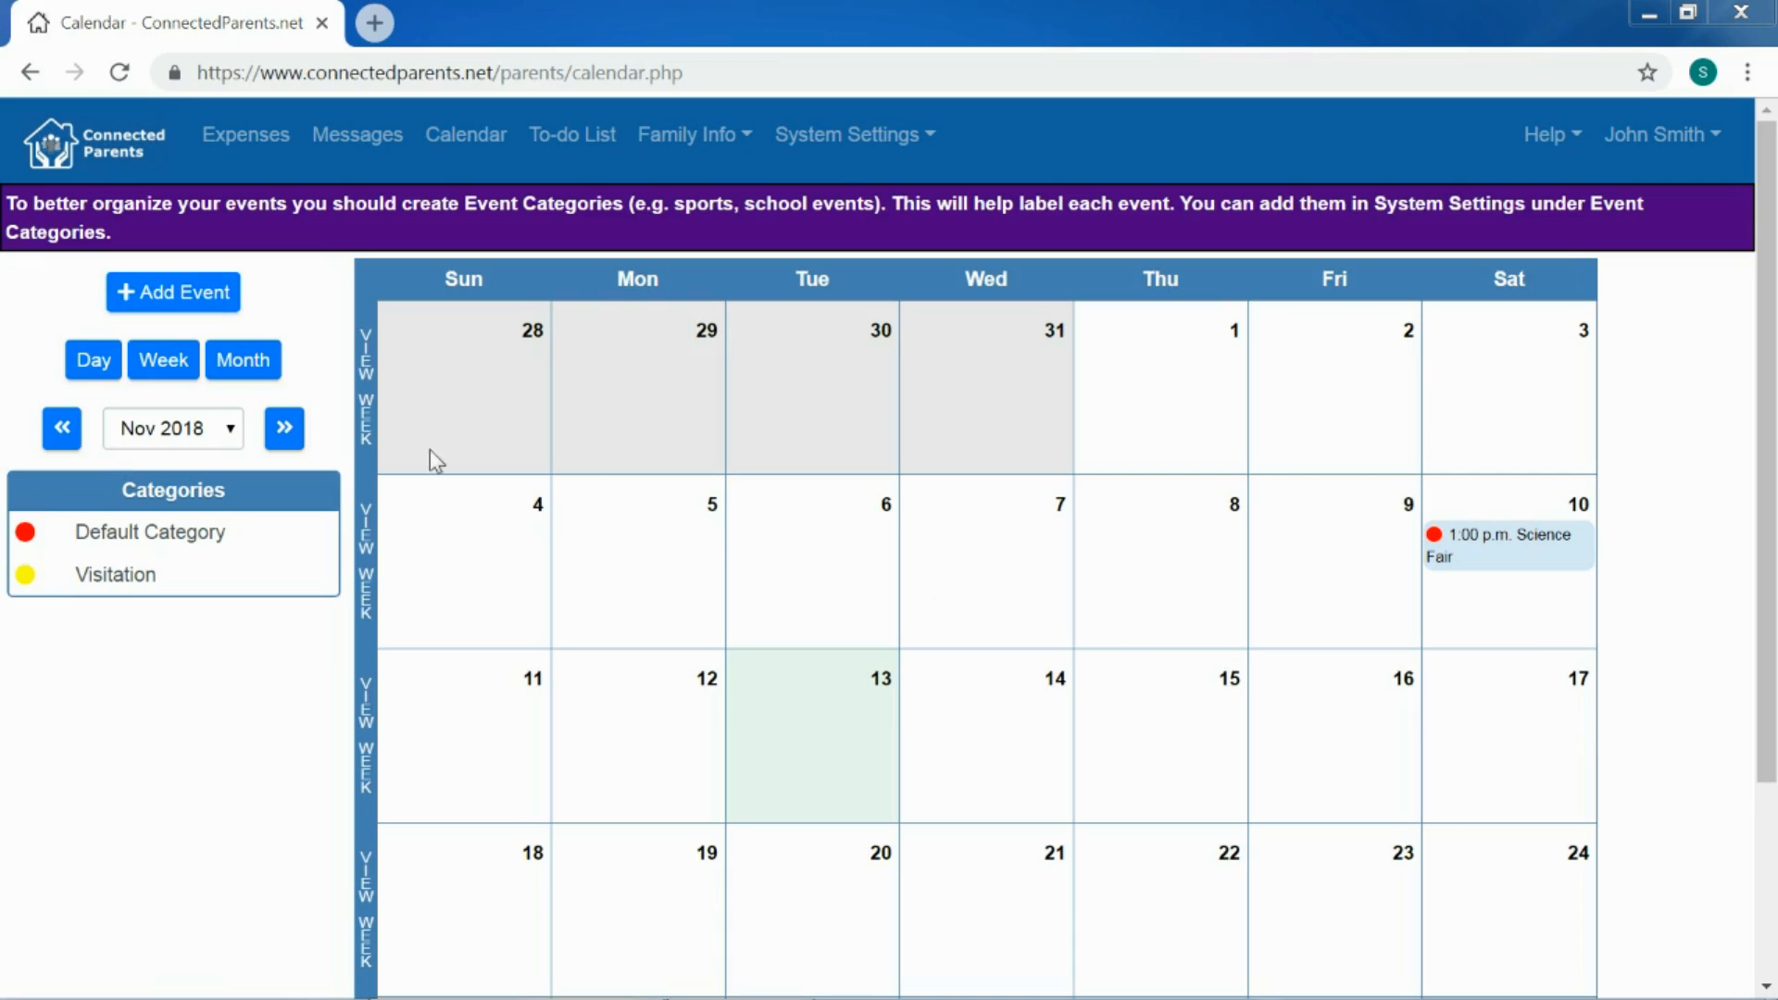
Step: Add a calendar event of type Transition described as "Dad's House" with the instructions "Dad to pick up kids"
left_click(188, 295)
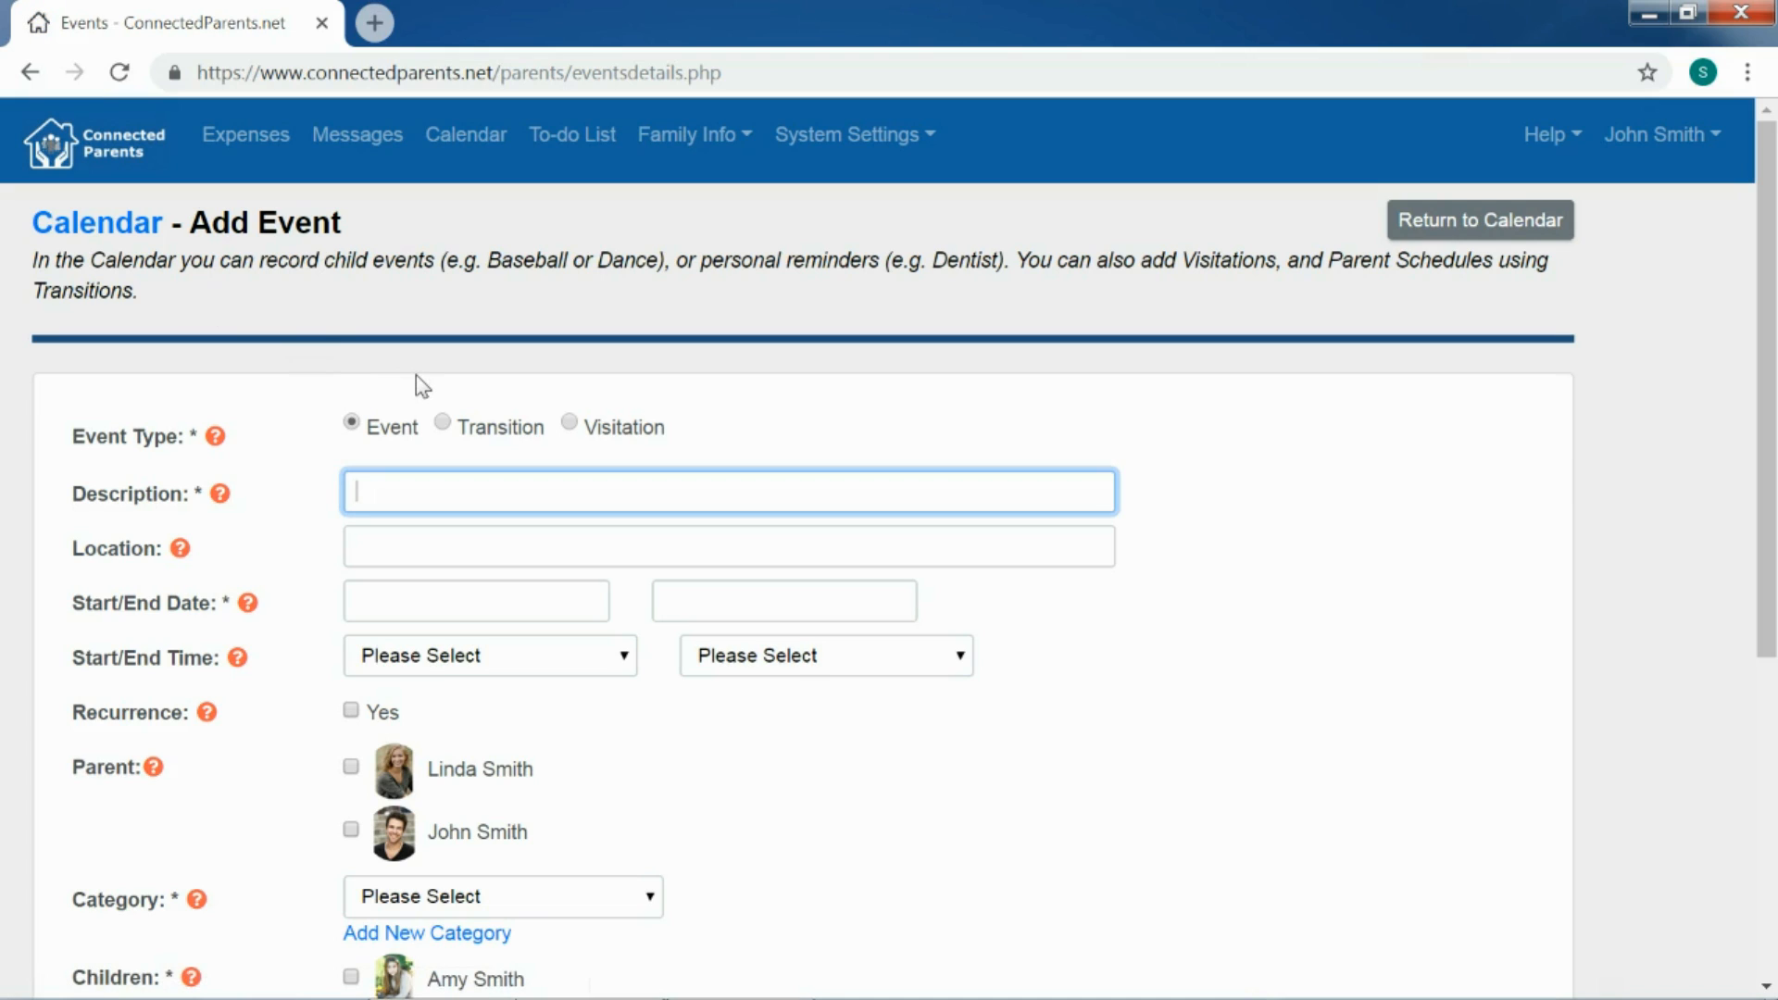
left_click(442, 425)
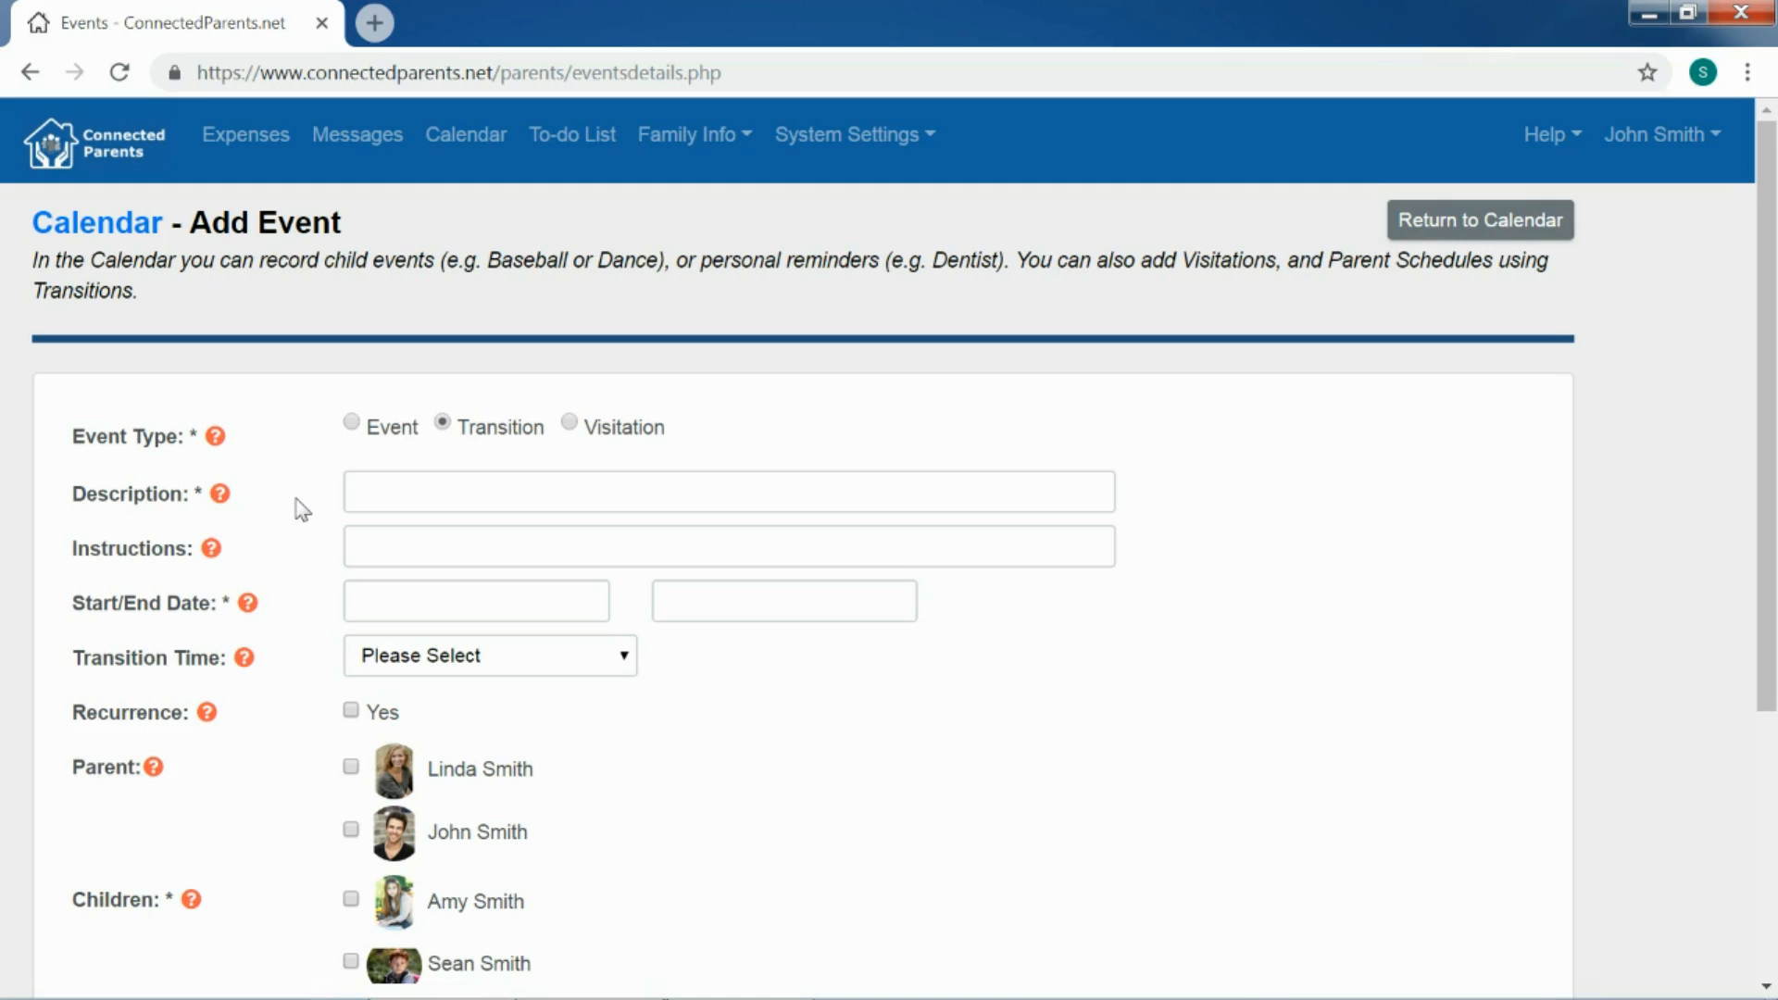
left_click(373, 483)
type("Dad's")
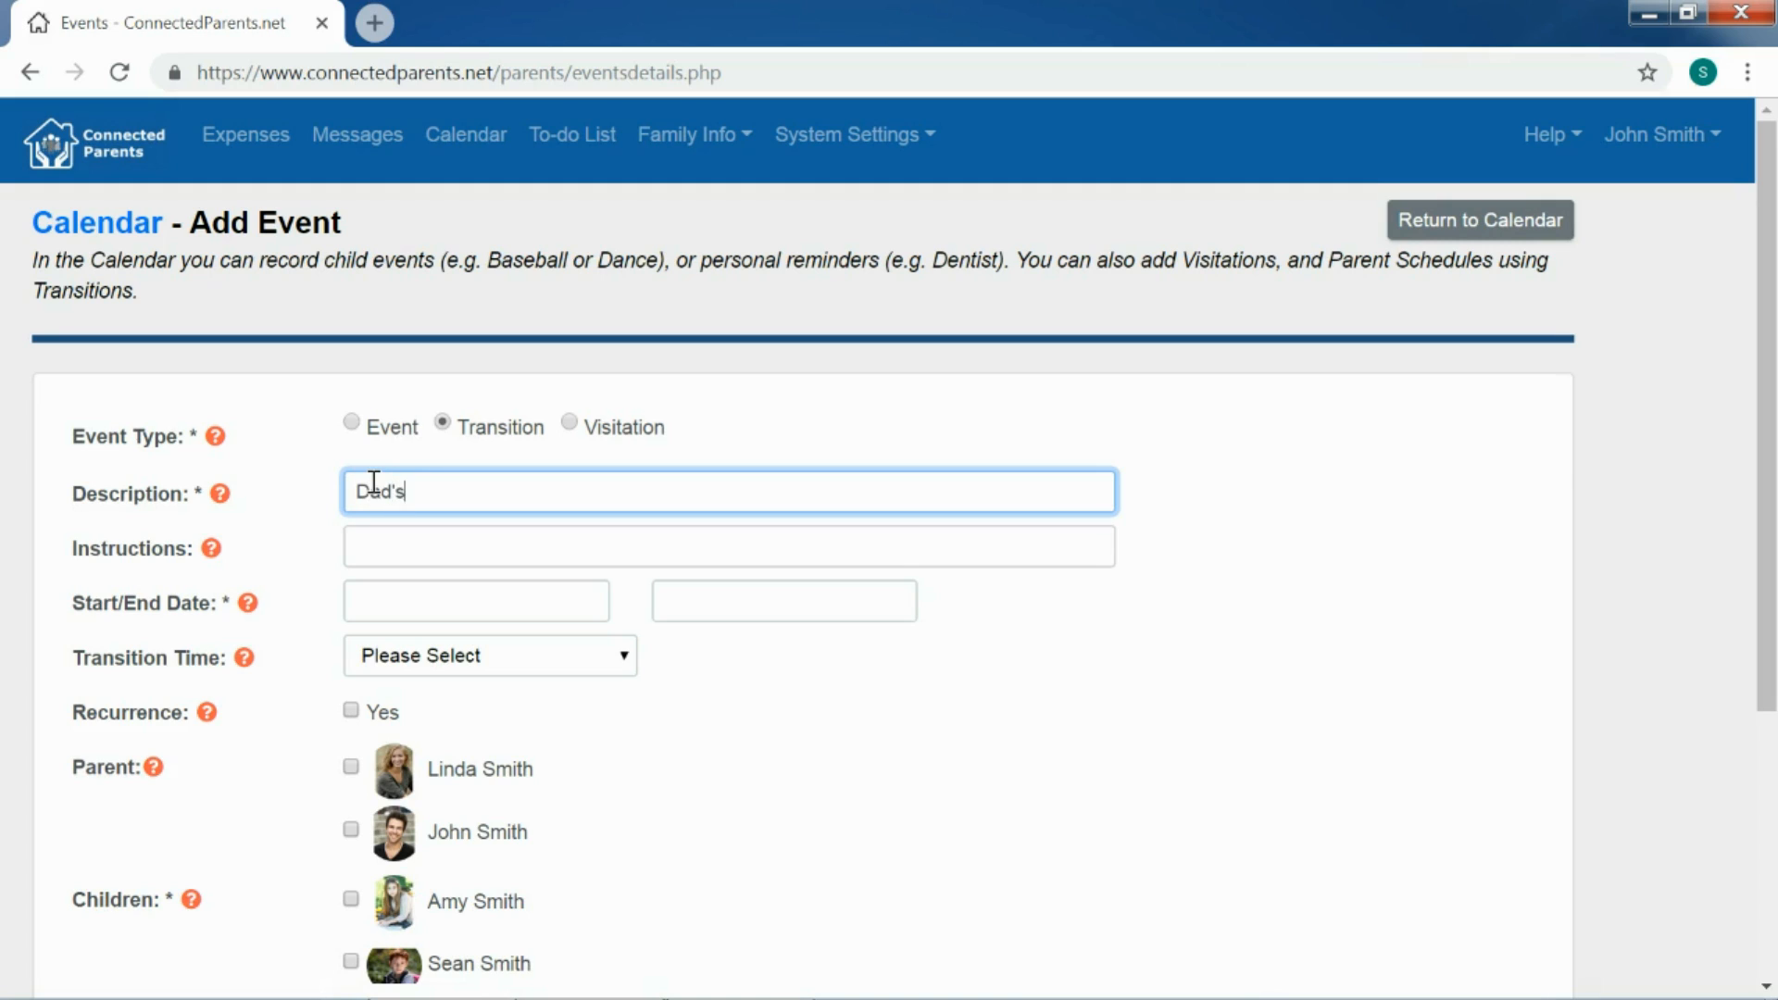
type(" House")
left_click(399, 547)
type("Dad to")
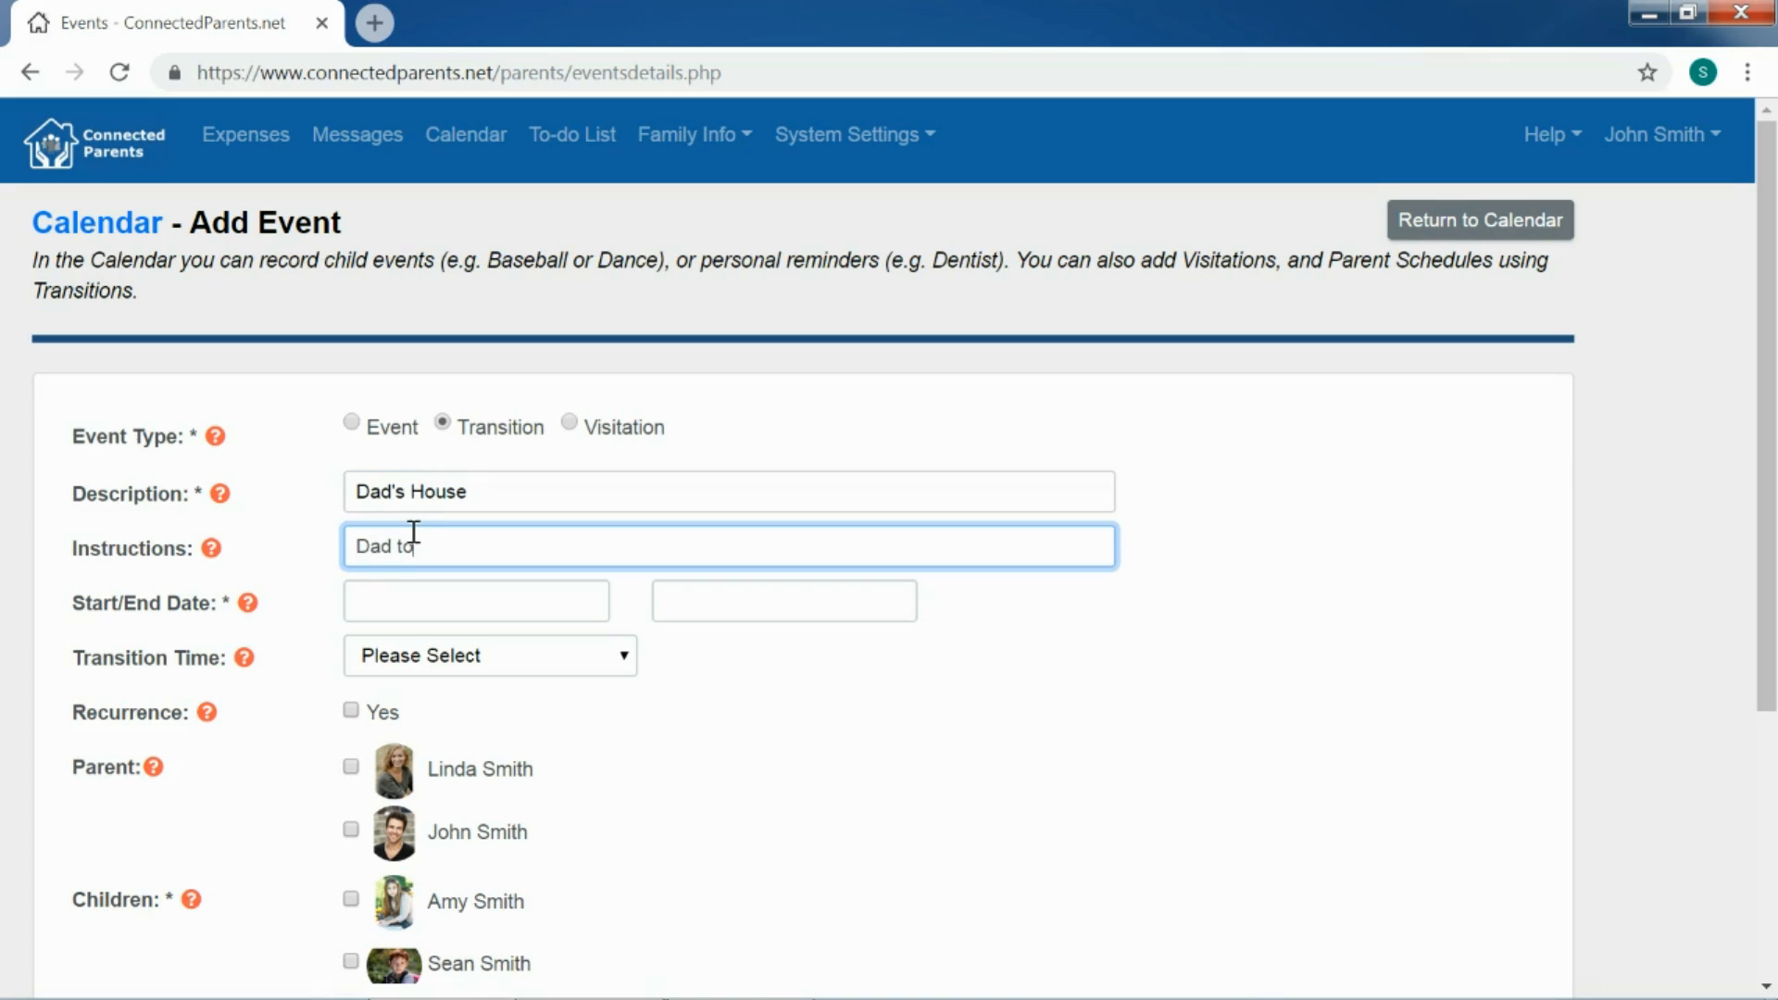
type(" pick up kids")
Step: Set the Dad's House transition's start date to 11/13/2018 and its end date to 06/30/2019
left_click(482, 597)
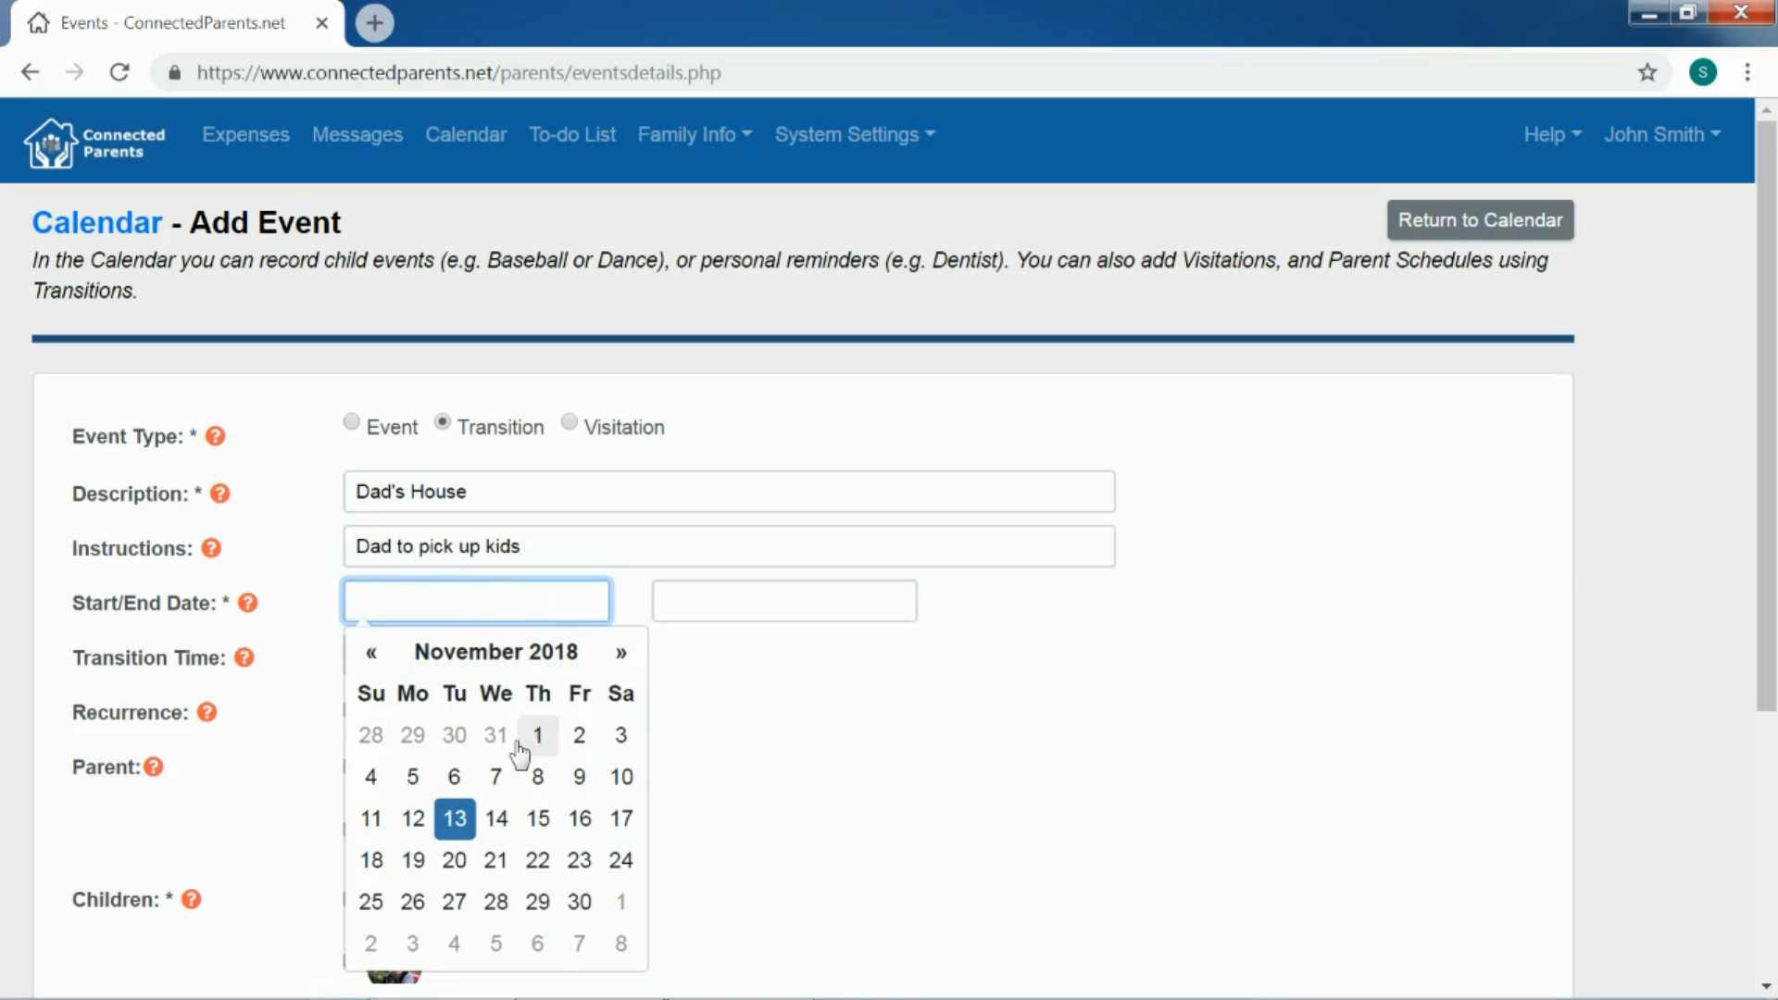
left_click(455, 818)
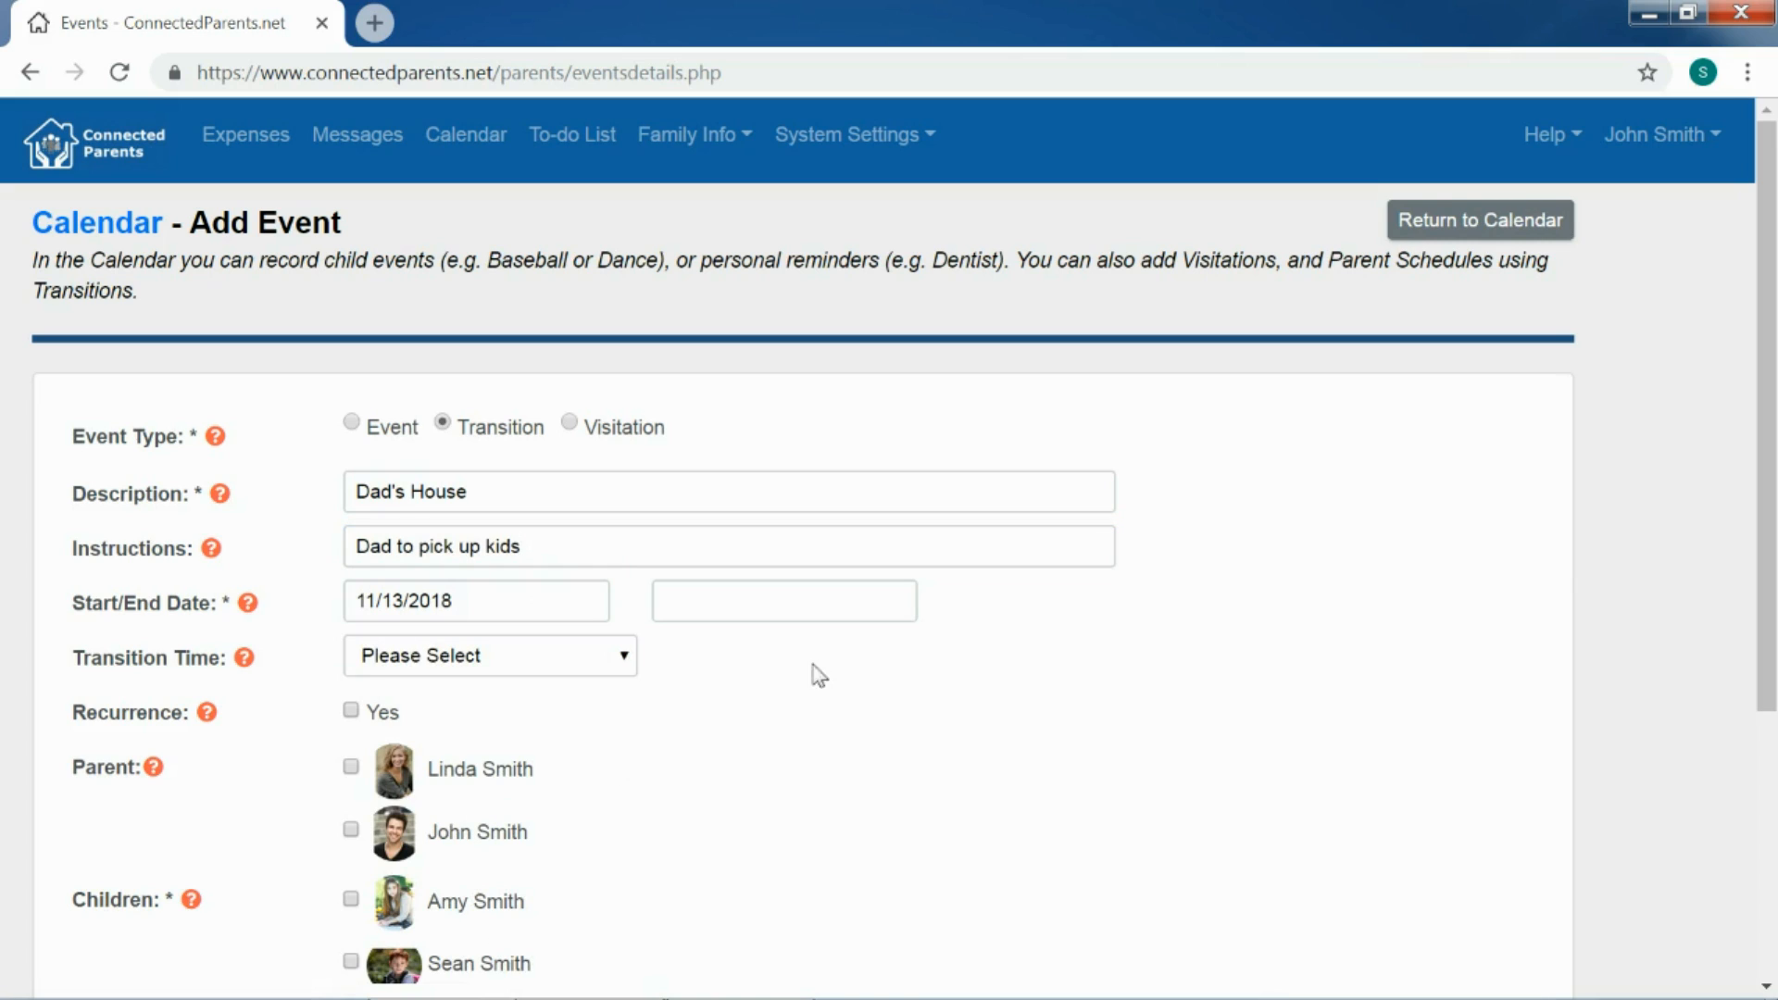
left_click(889, 608)
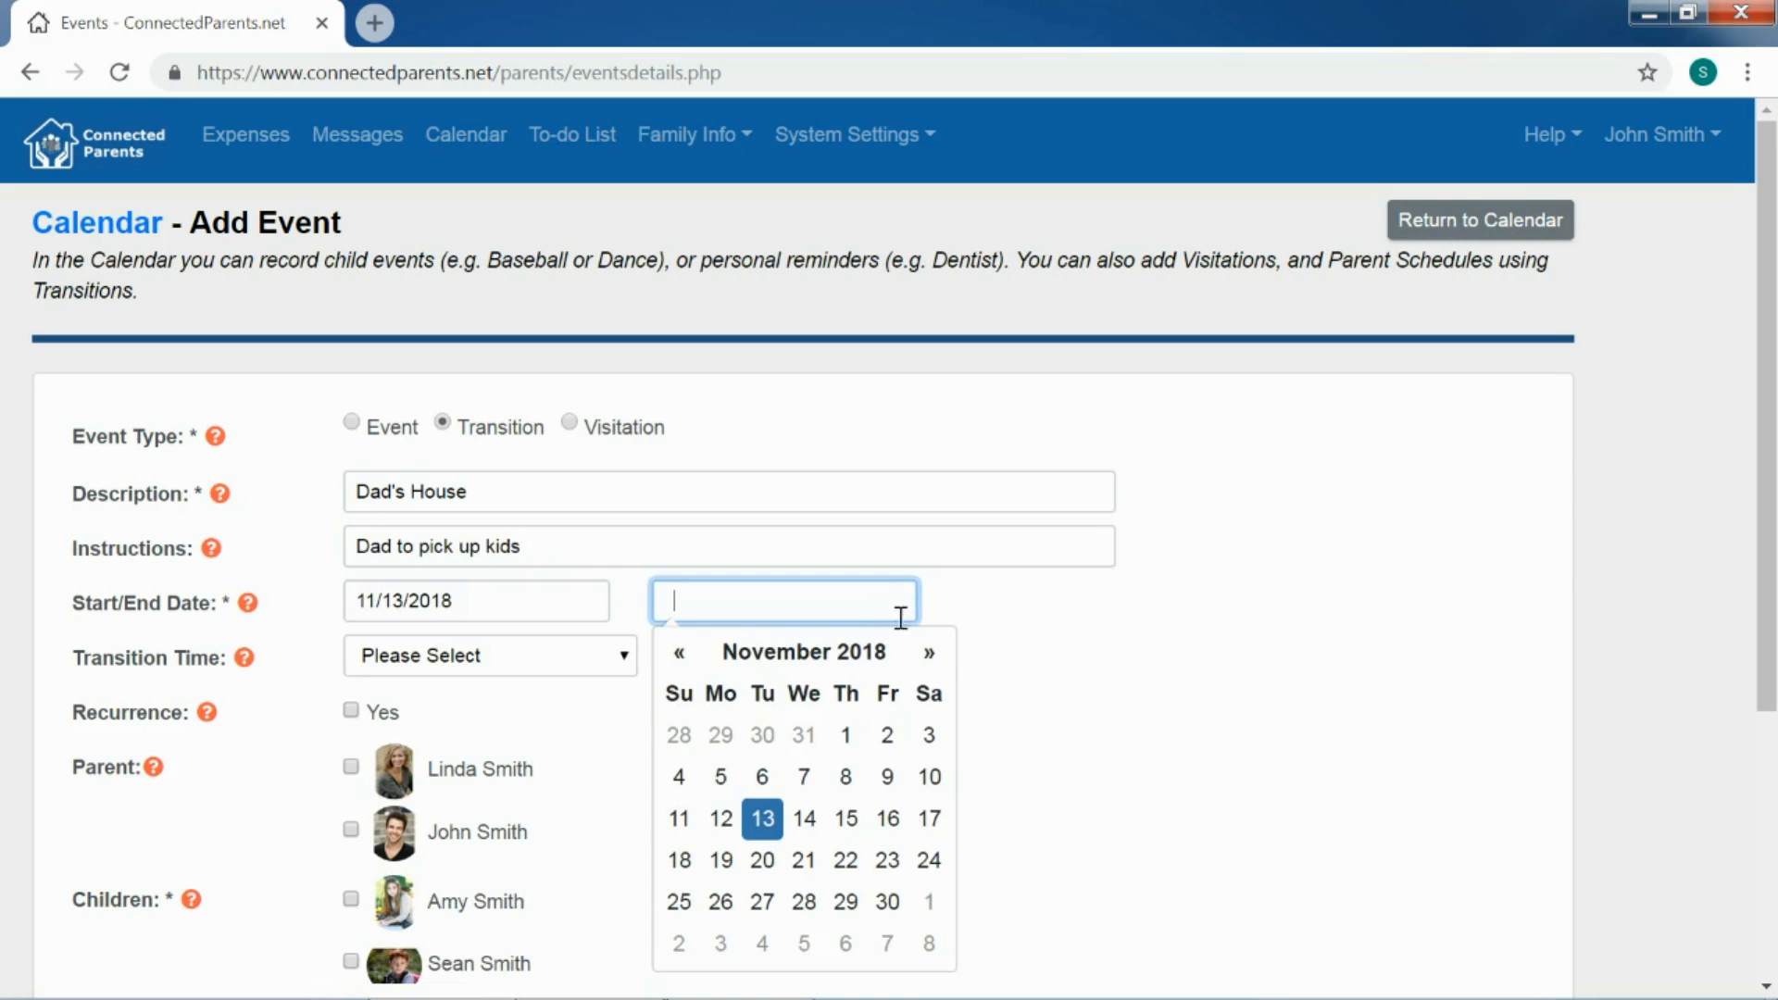
left_click(929, 653)
left_click(929, 653)
left_click(928, 654)
left_click(929, 654)
left_click(929, 654)
left_click(929, 654)
left_click(928, 654)
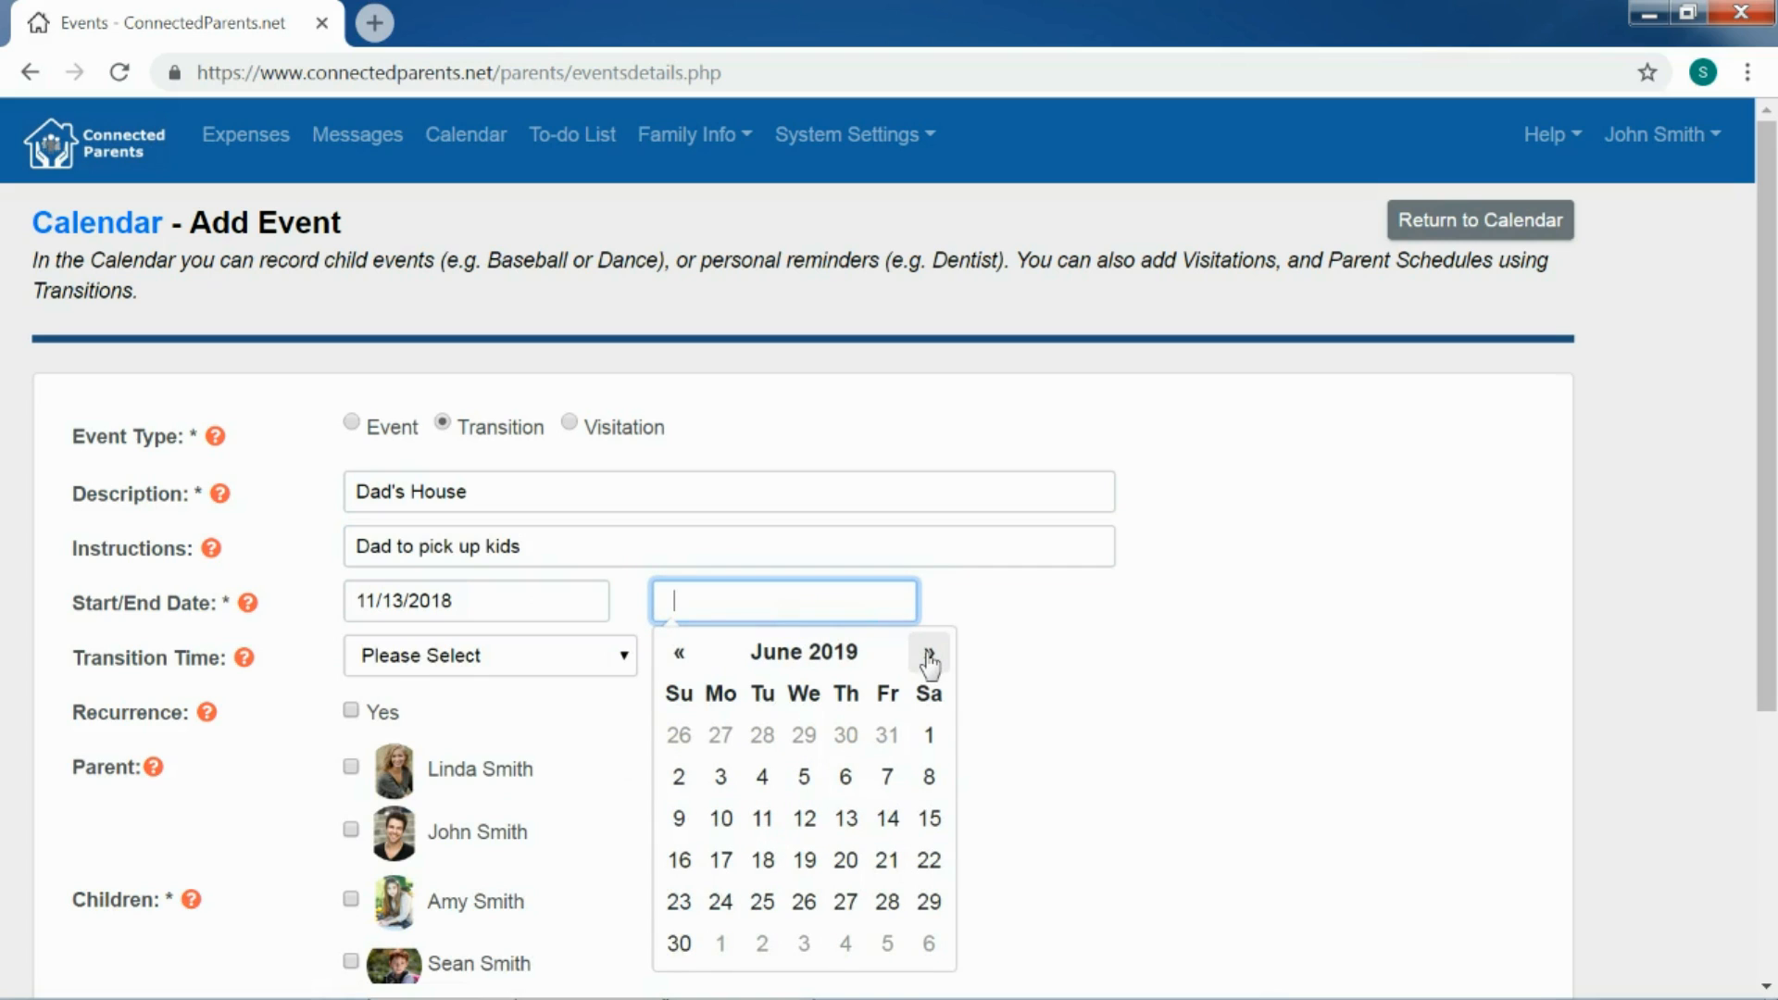
left_click(679, 944)
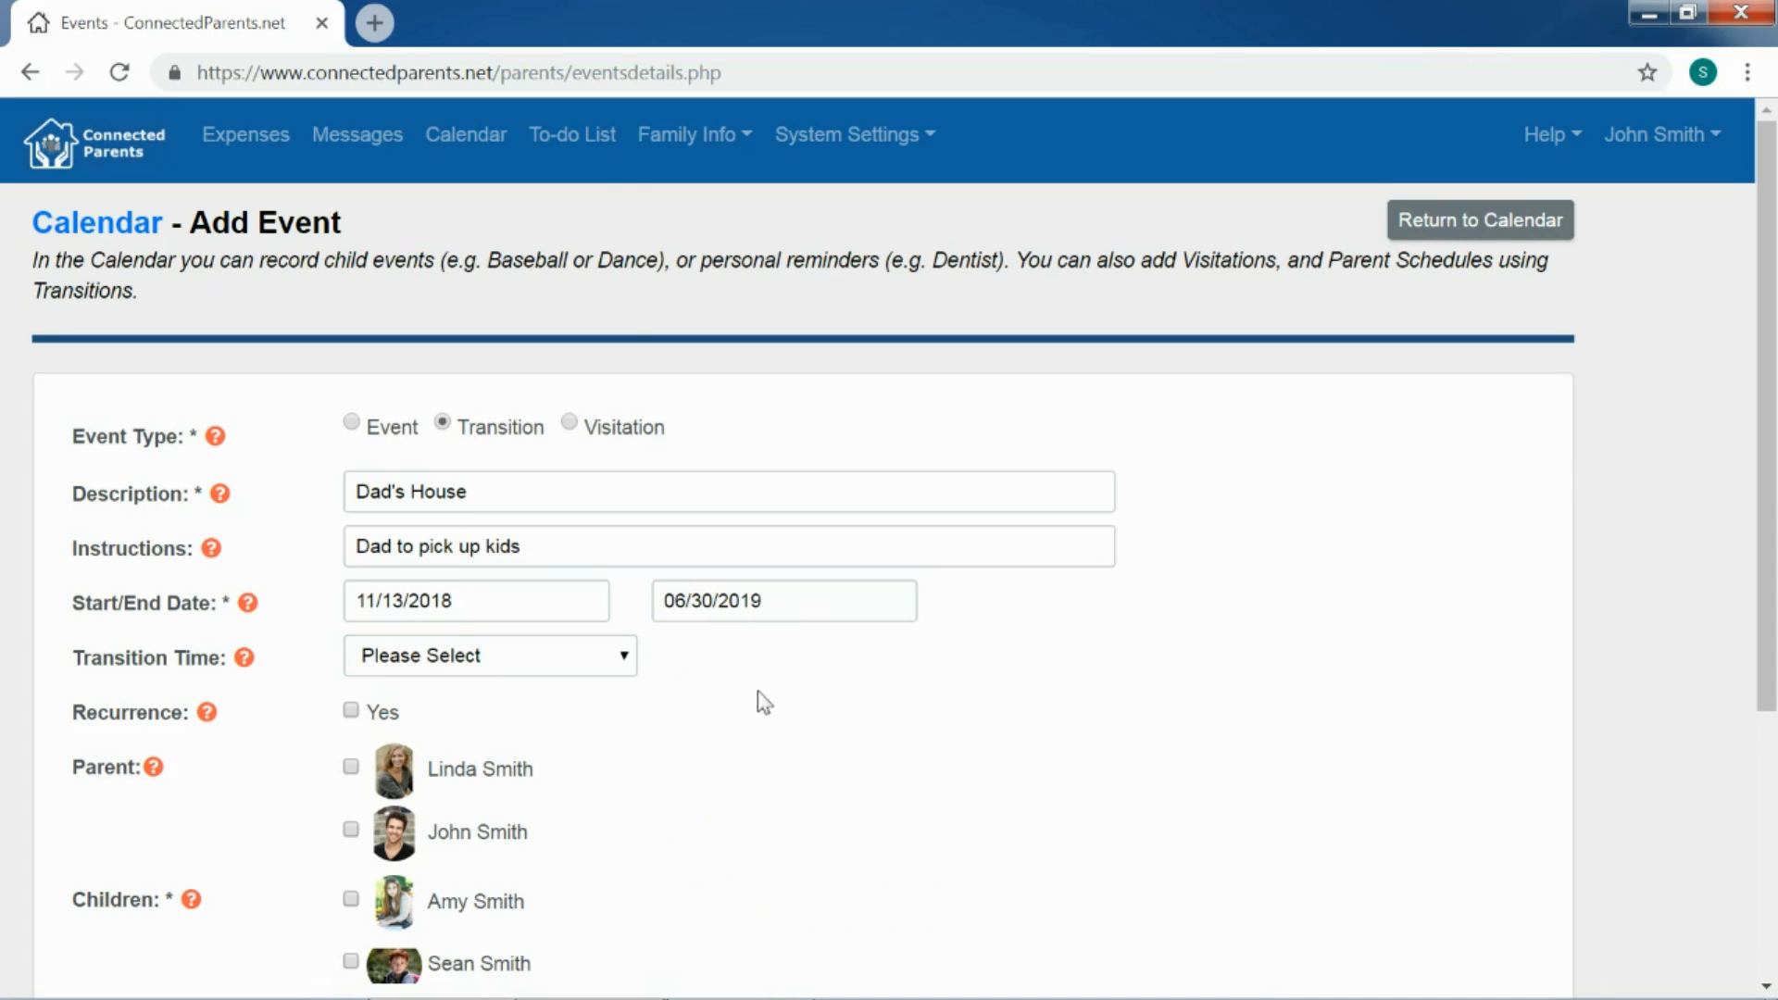
Step: Set the transition time for Dad's House to 5:00 p.m
left_click(527, 658)
scroll(535, 592, "down", 5)
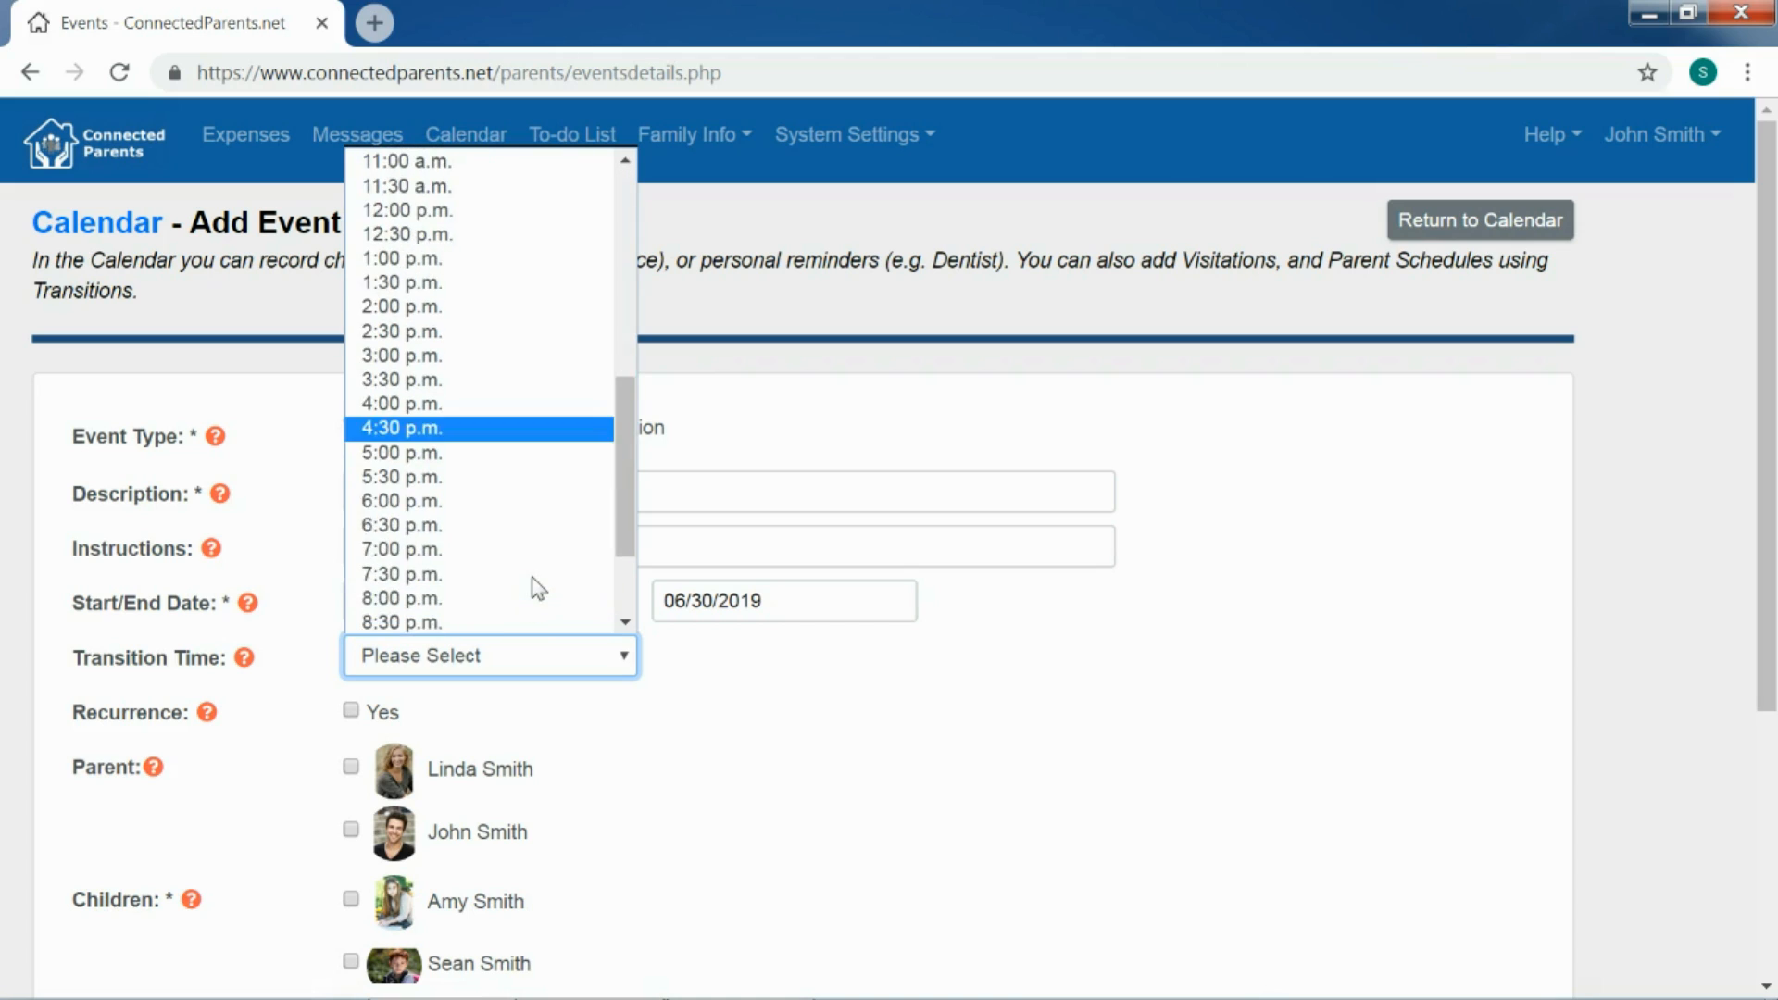
scroll(535, 583, "down", 2)
left_click(469, 318)
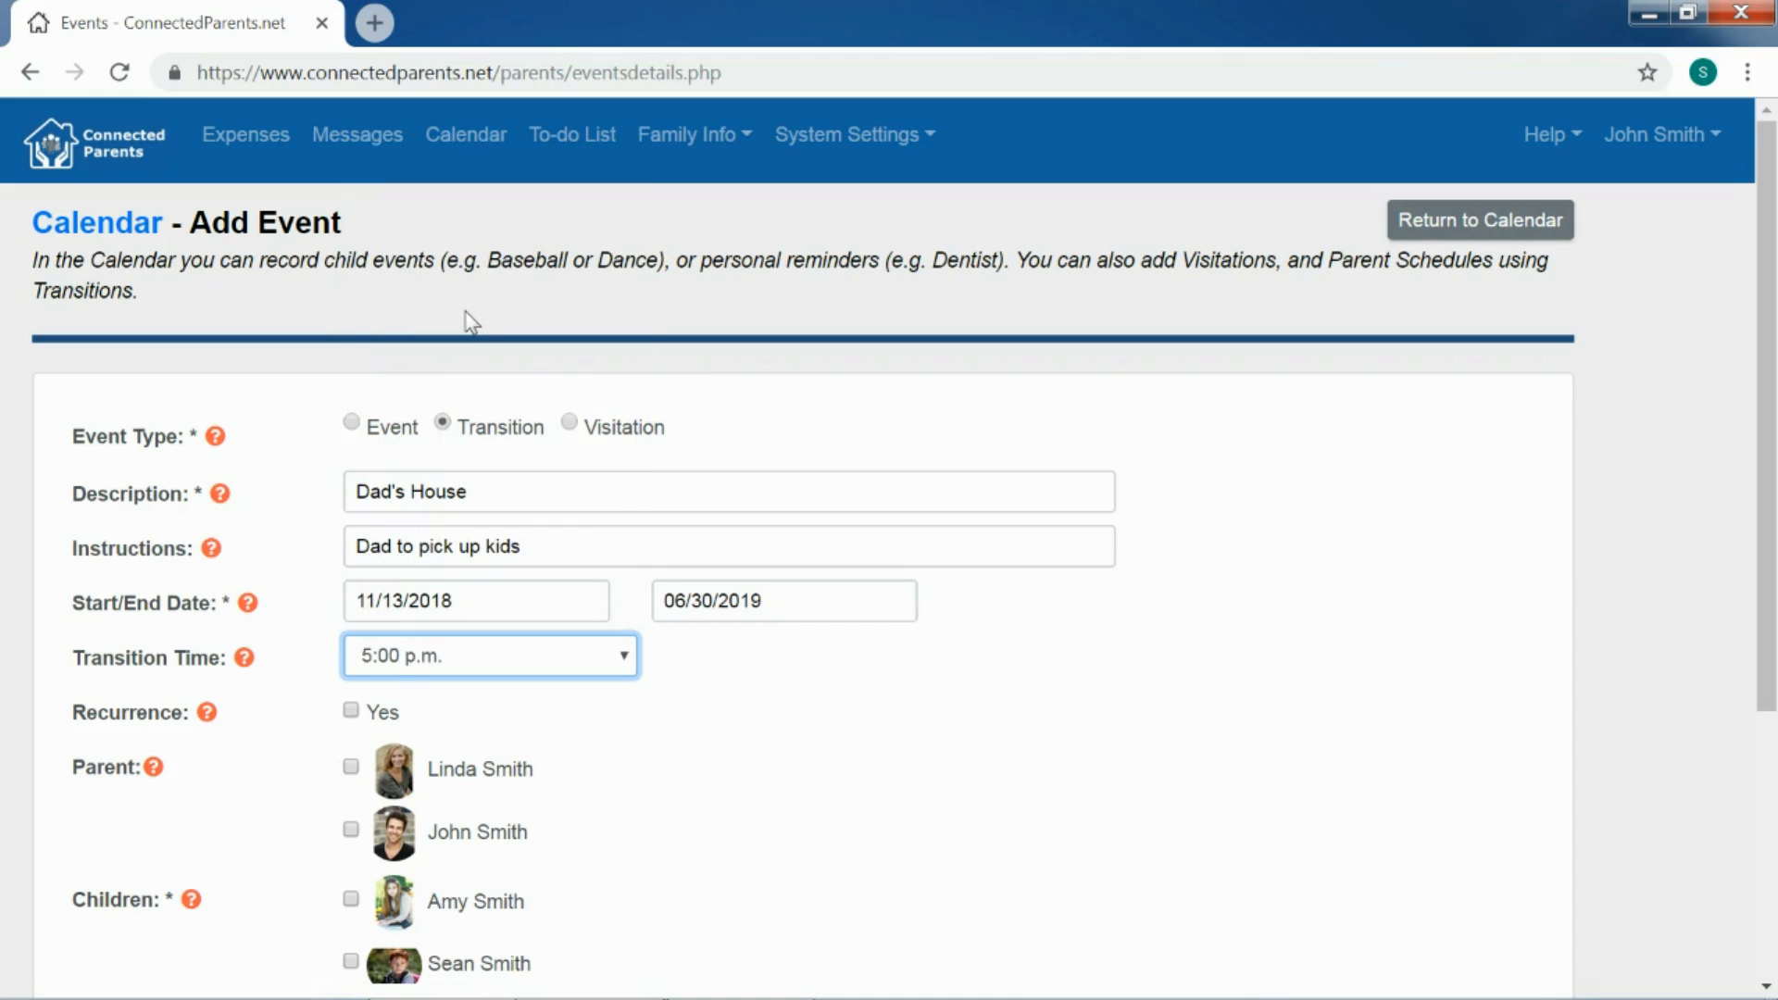
Step: Make the Dad's House transition recur on a weekly schedule, every 2 weeks on Friday
scroll(754, 774, "down", 3)
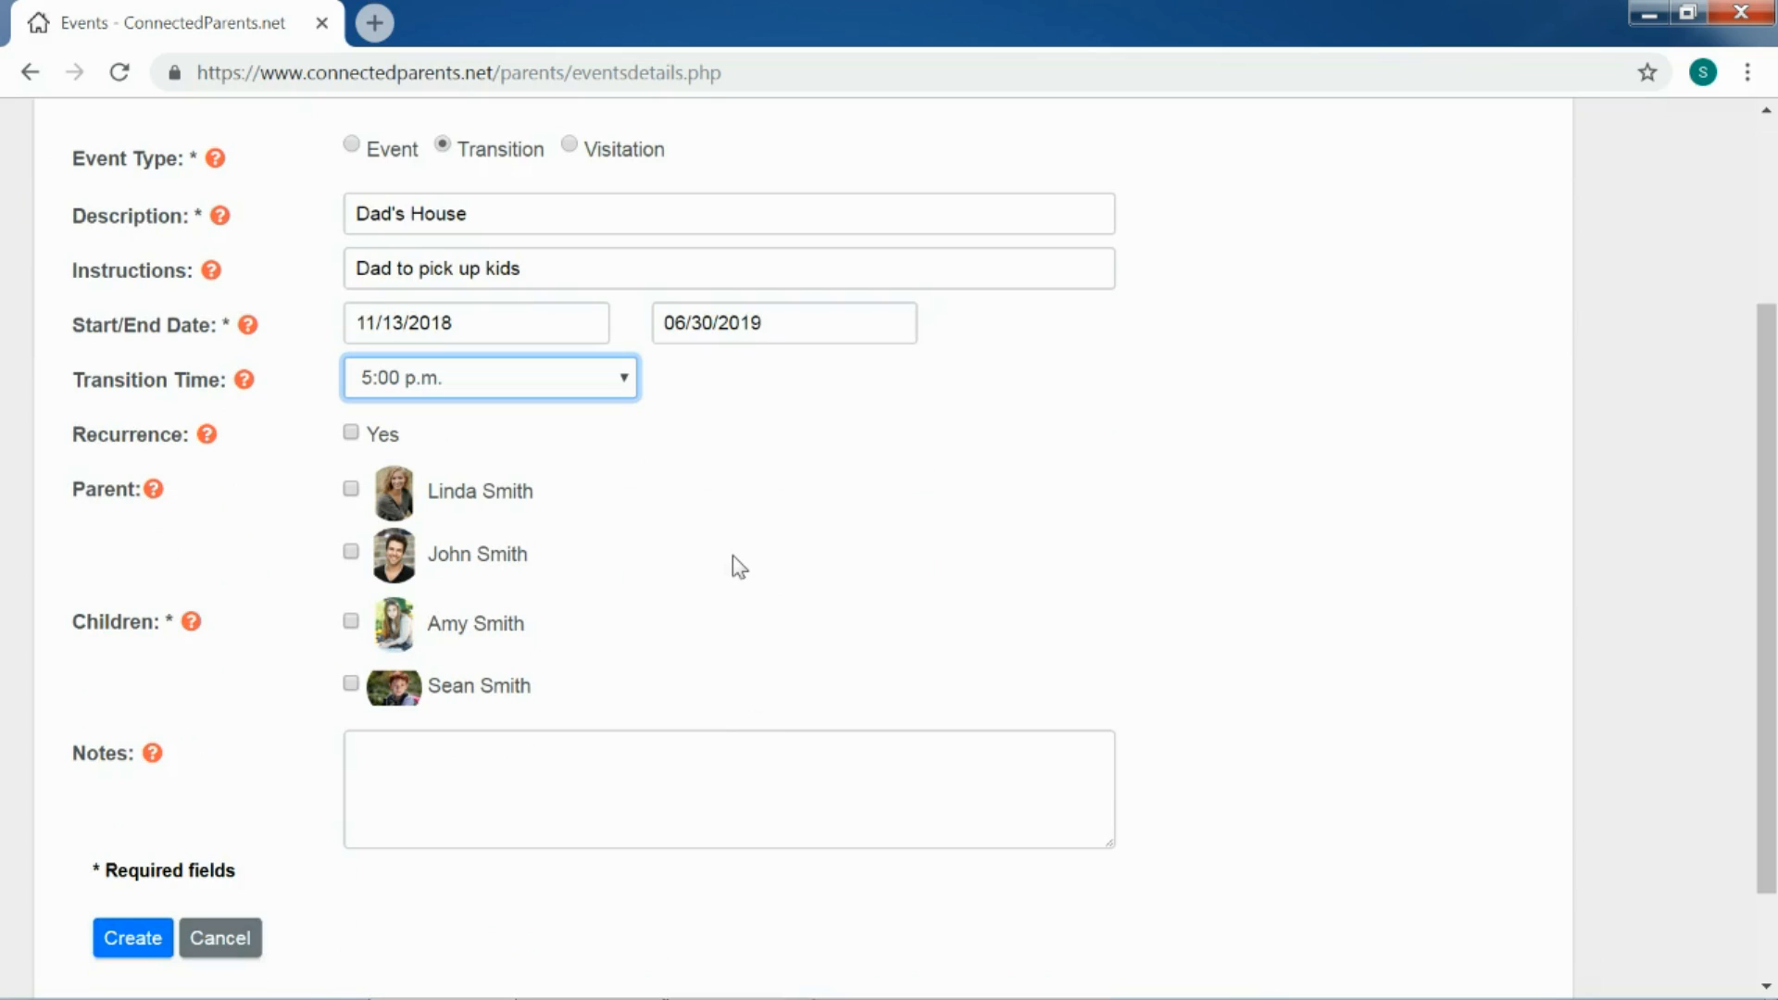
left_click(351, 434)
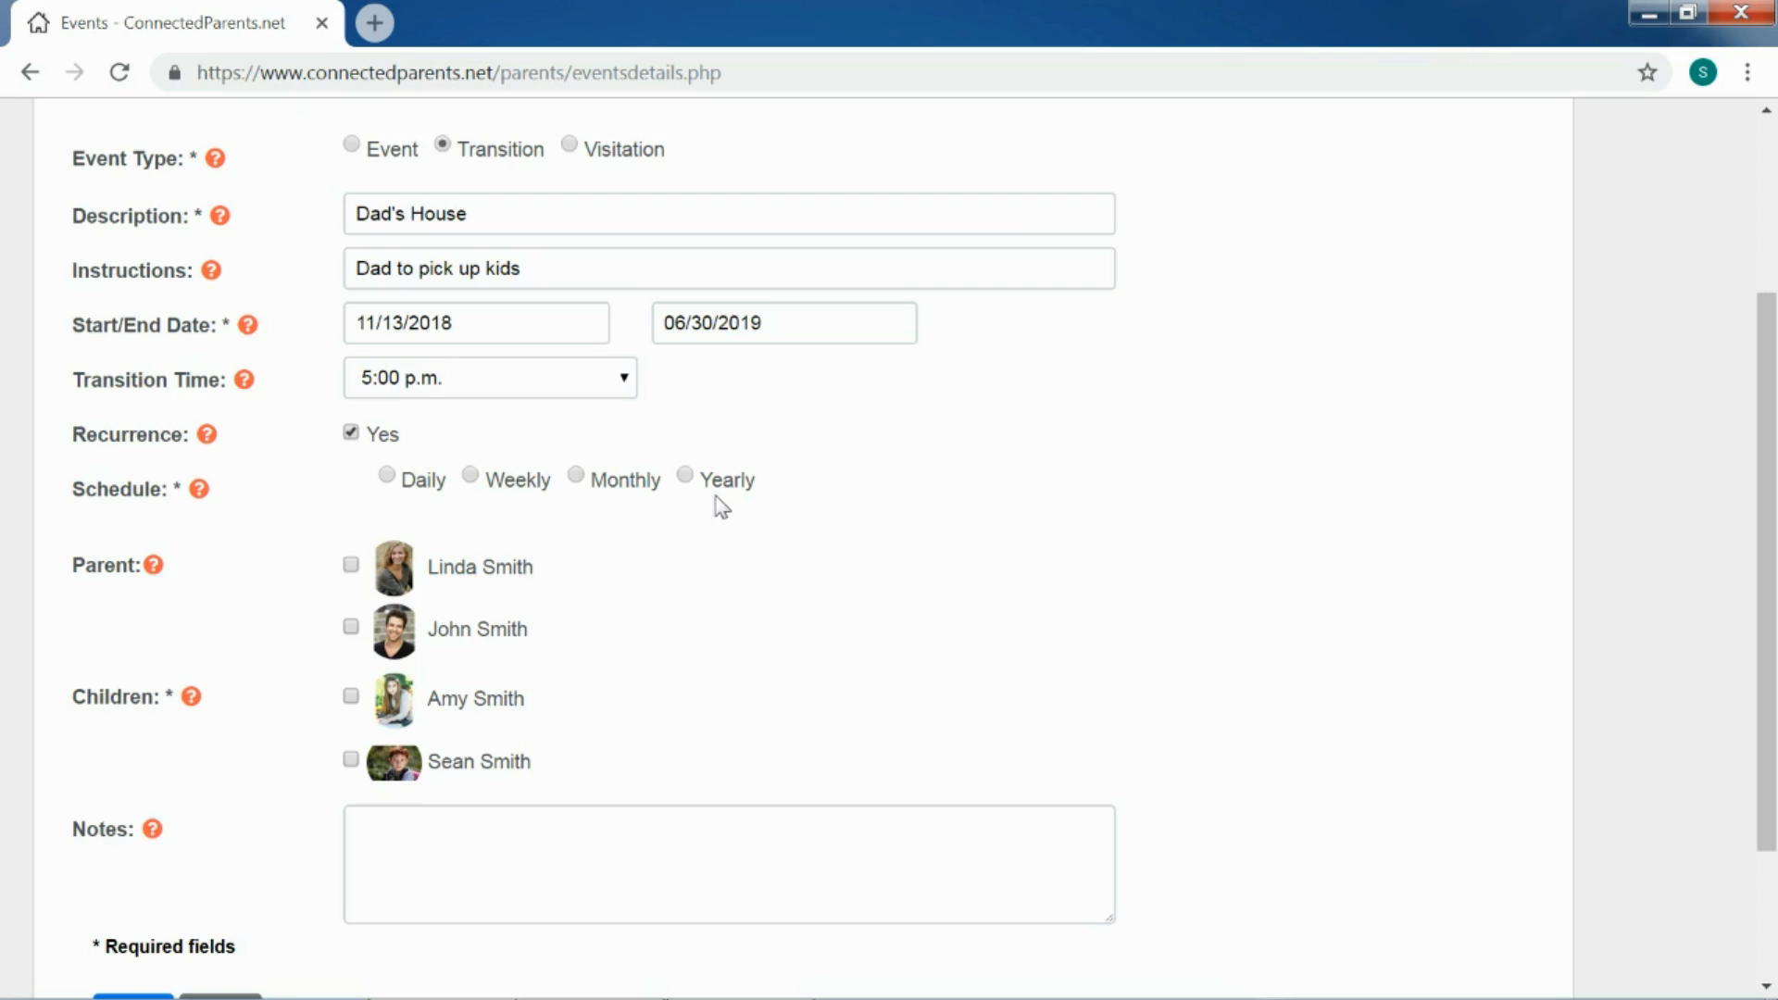
left_click(471, 476)
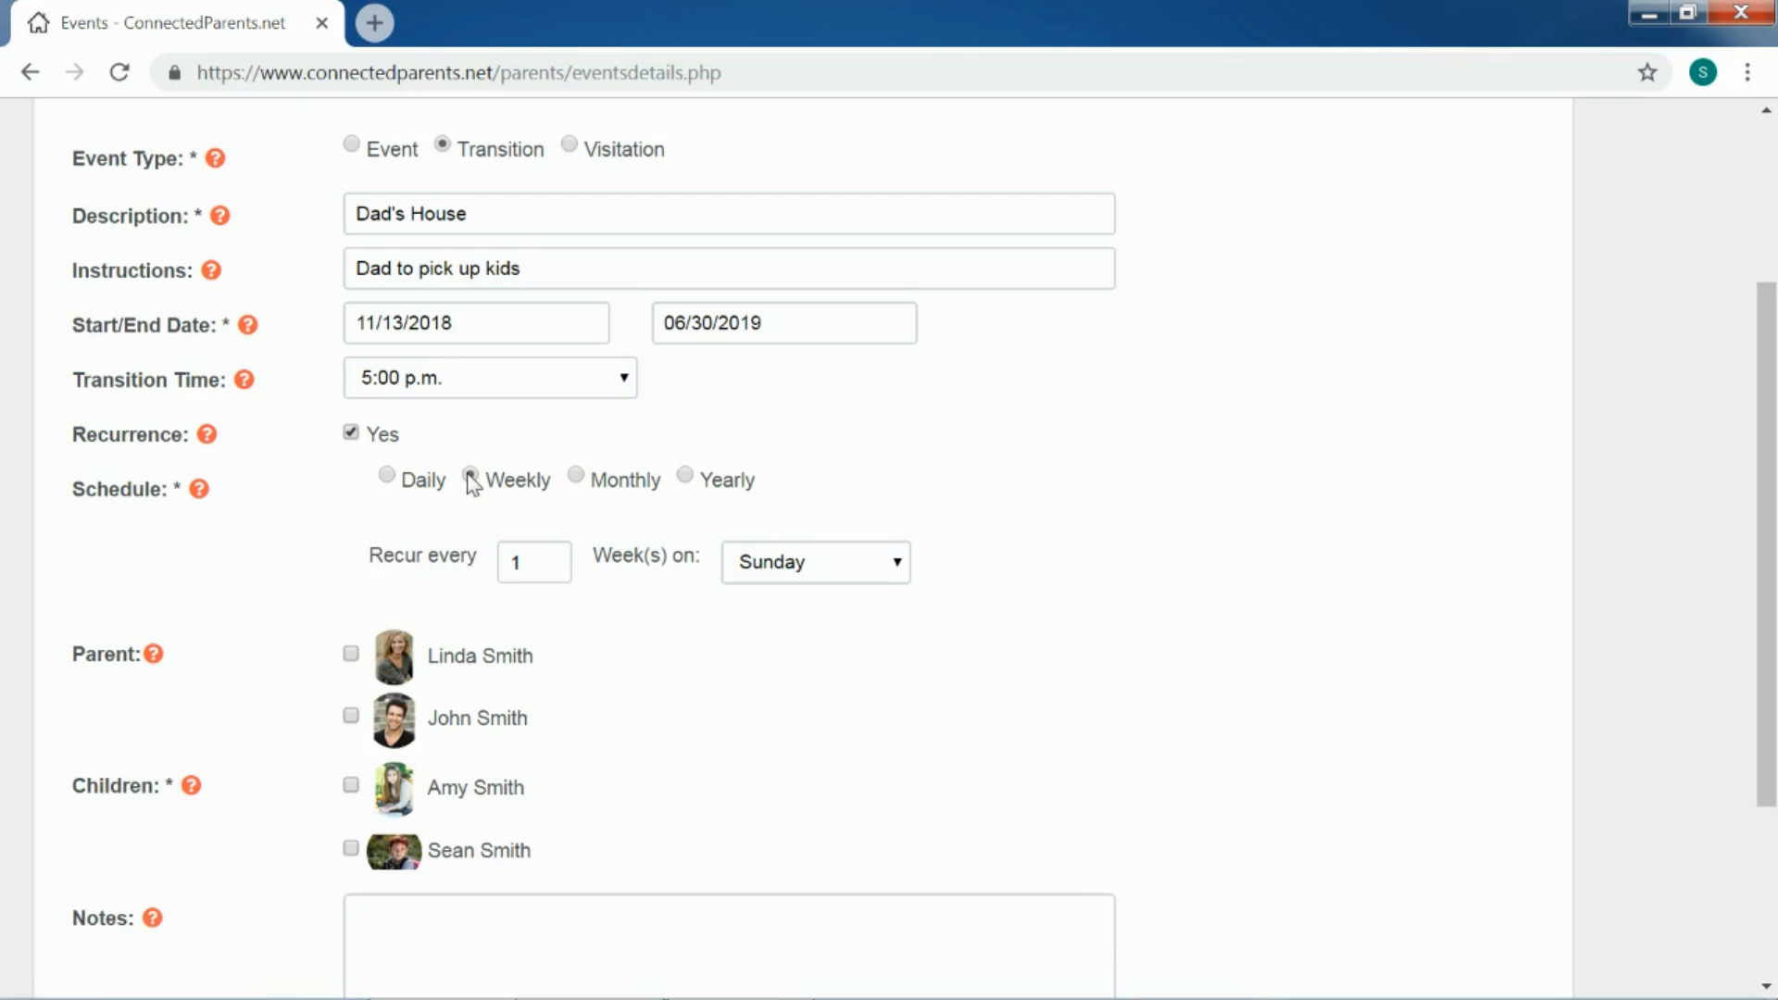
left_click_drag(543, 567, 500, 579)
type("2")
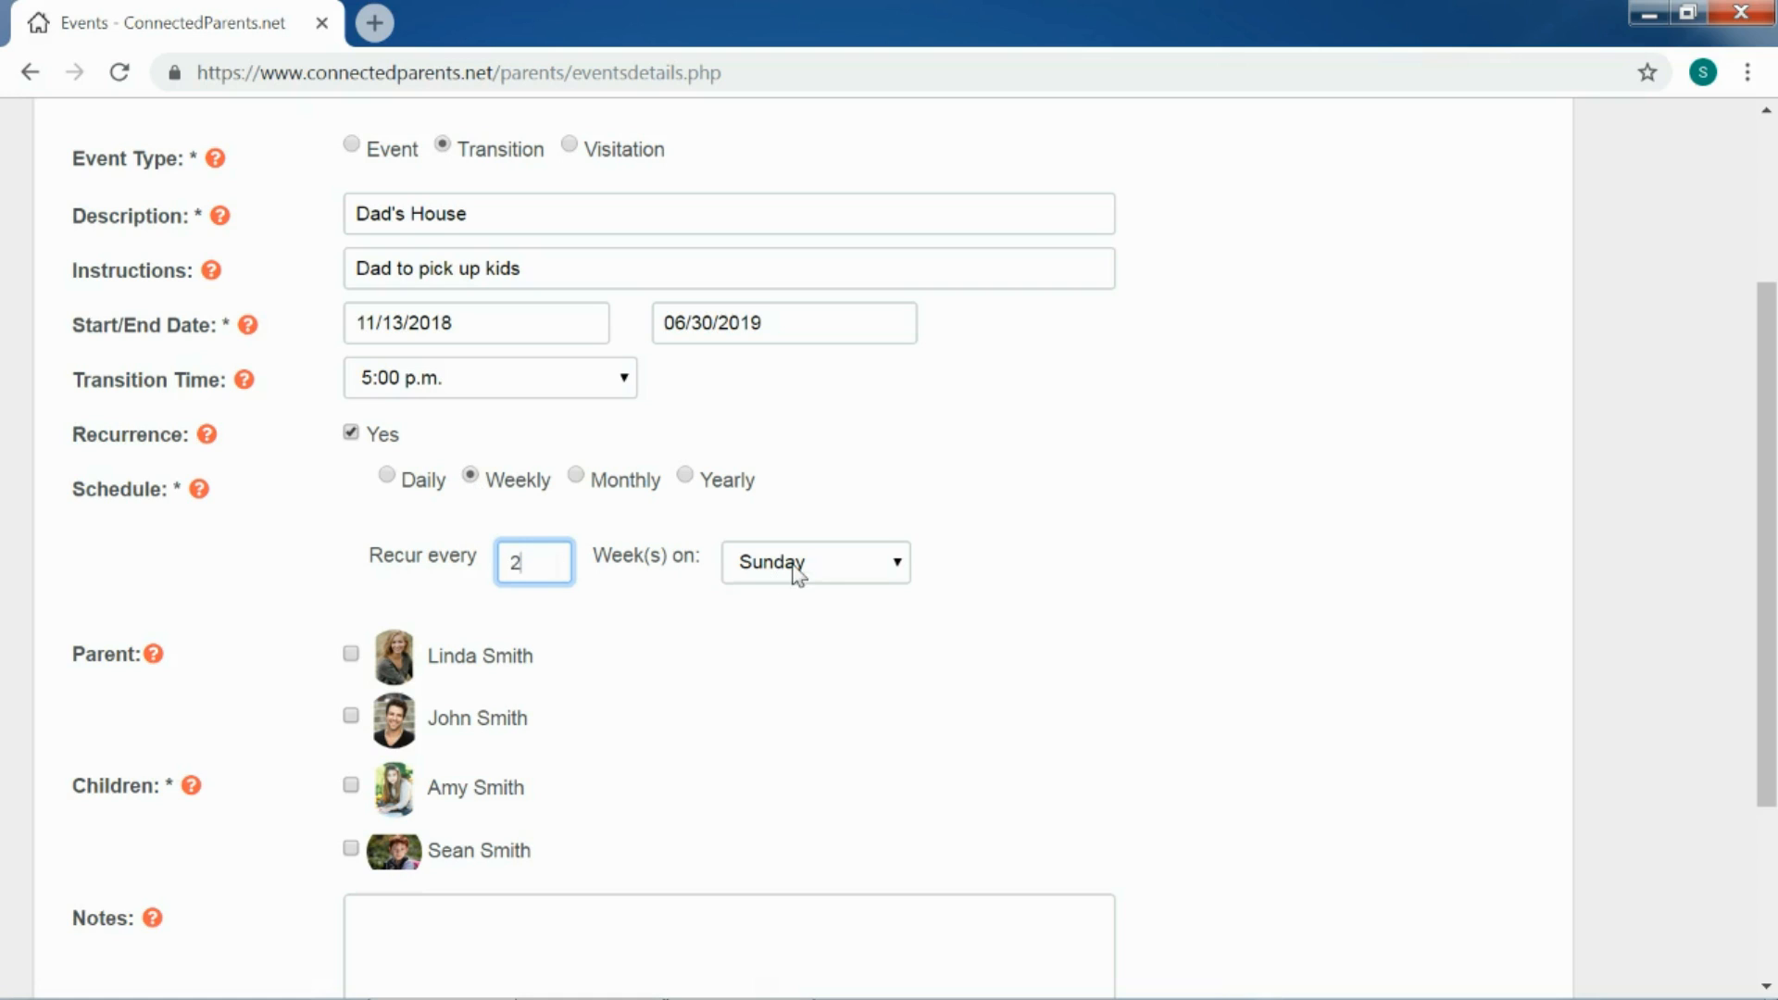
left_click(813, 563)
left_click(833, 718)
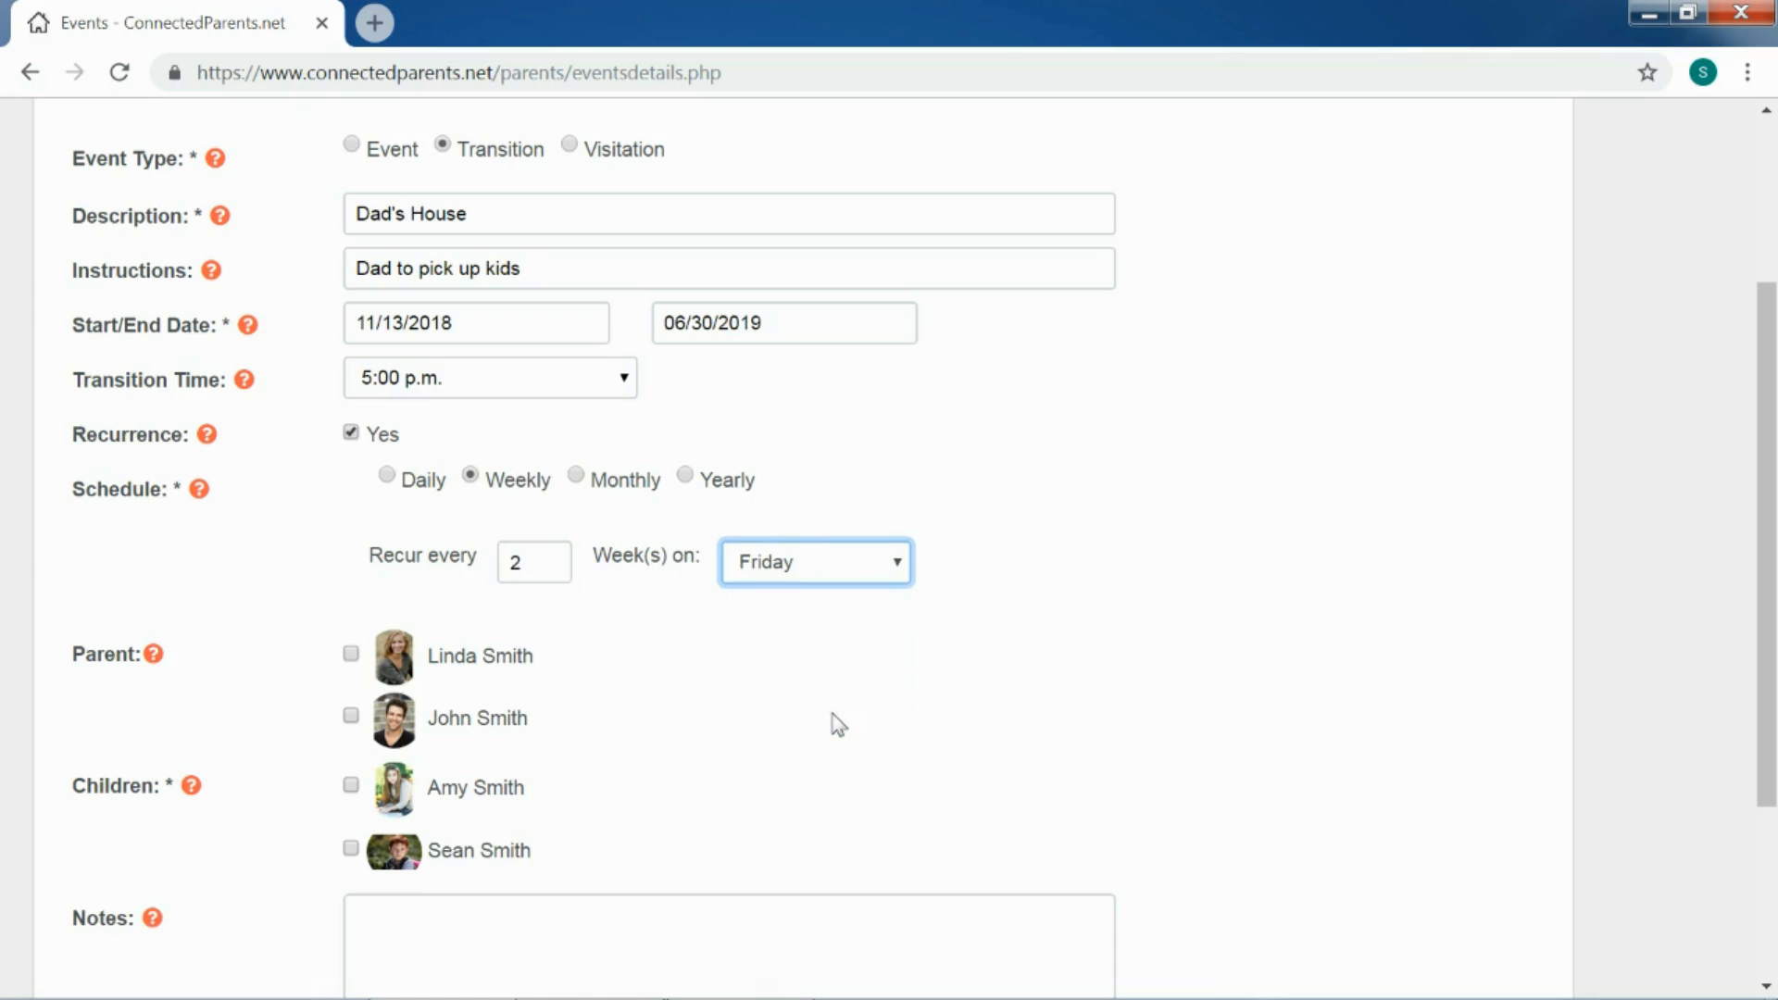
left_click(896, 671)
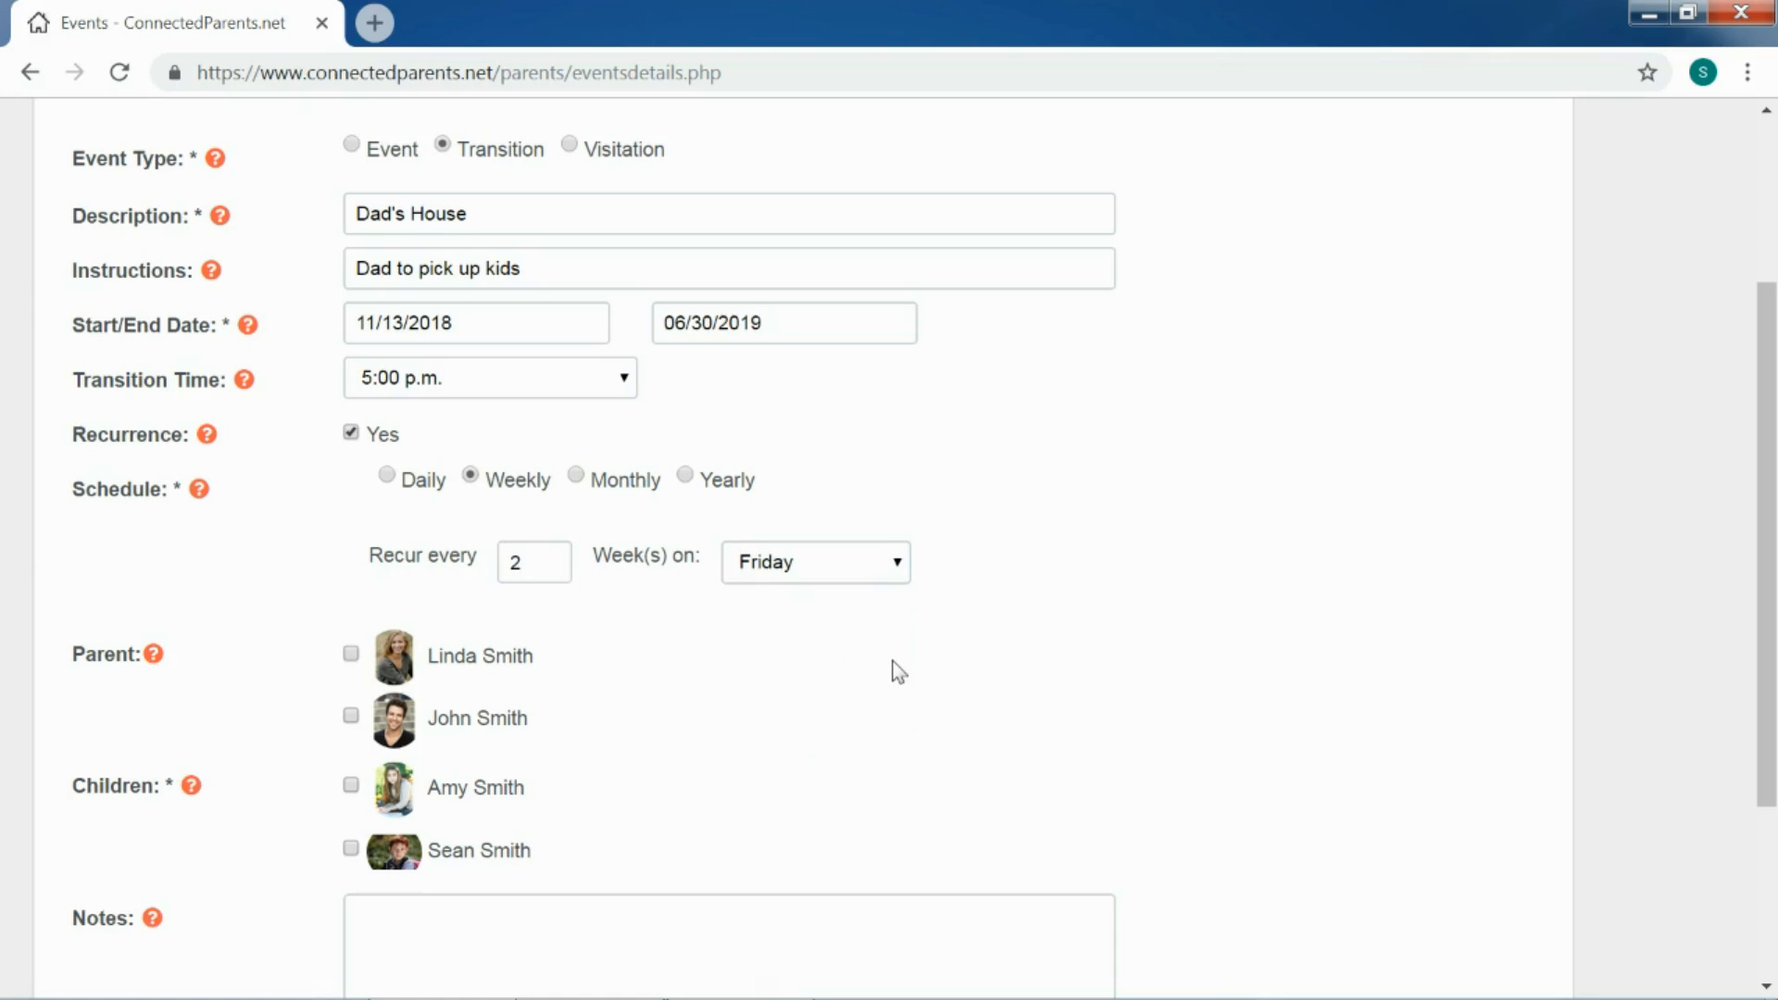
Step: Assign the father and both children to the Dad's House transition and create the event
scroll(894, 667, "down", 2)
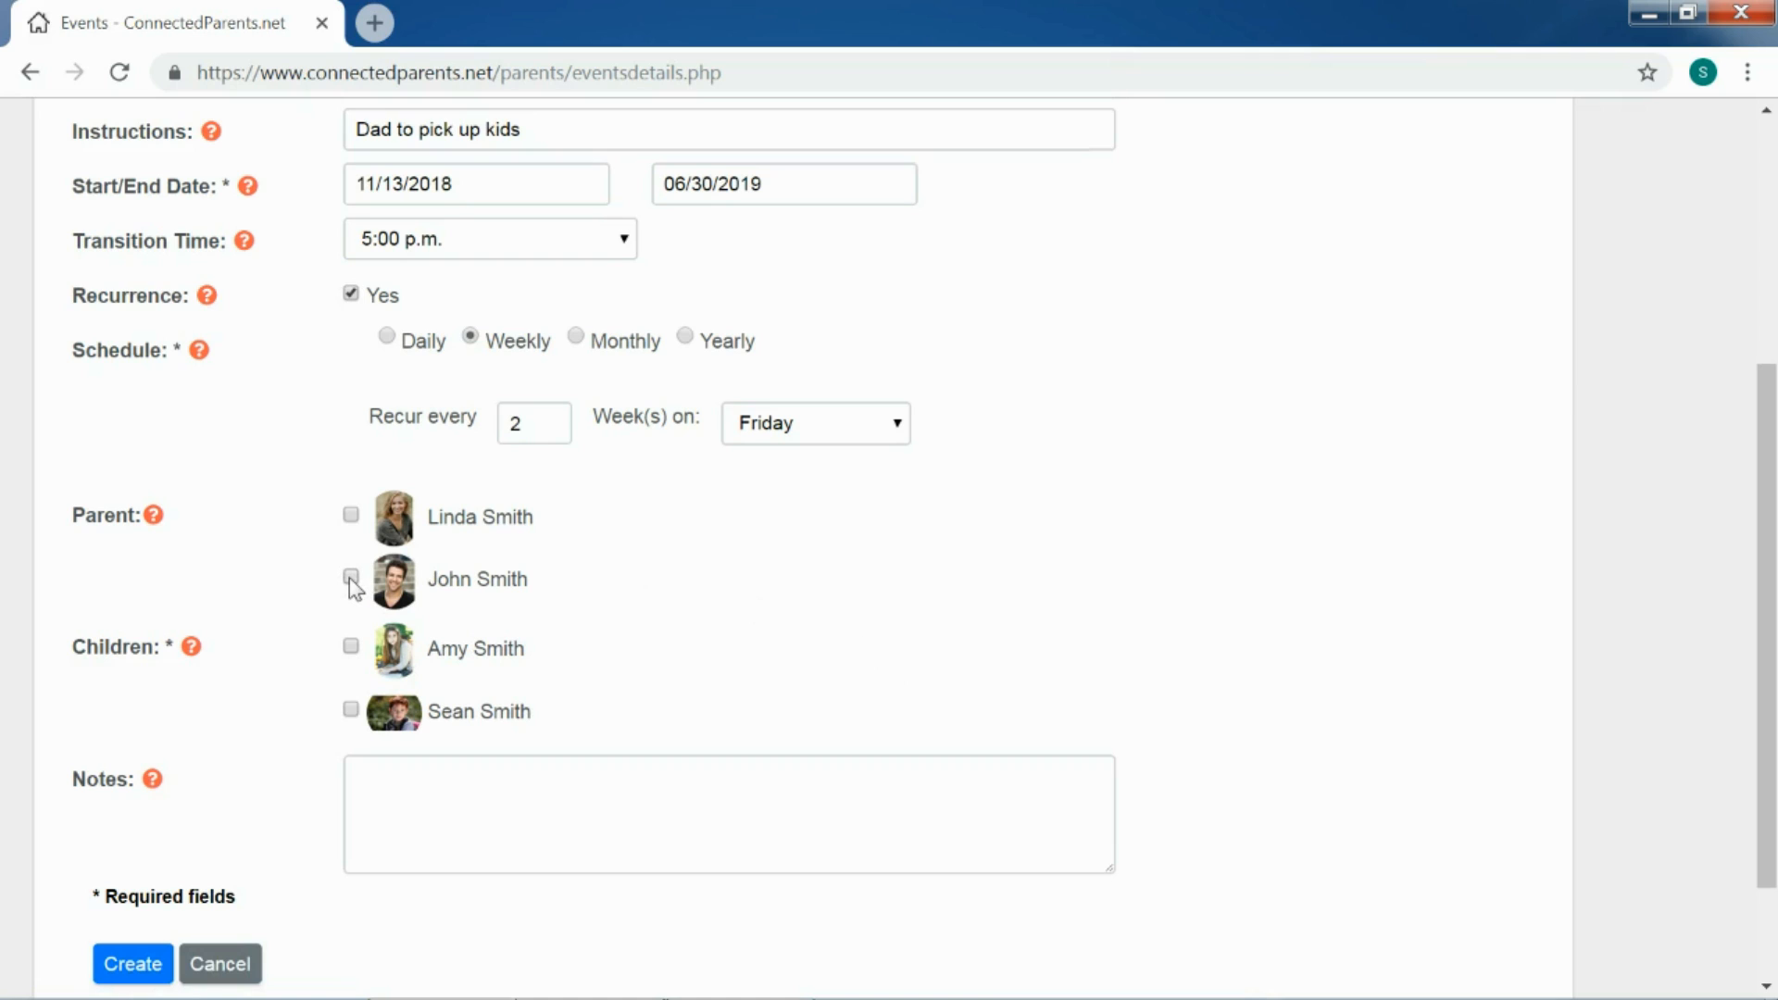
left_click(351, 578)
scroll(662, 604, "down", 2)
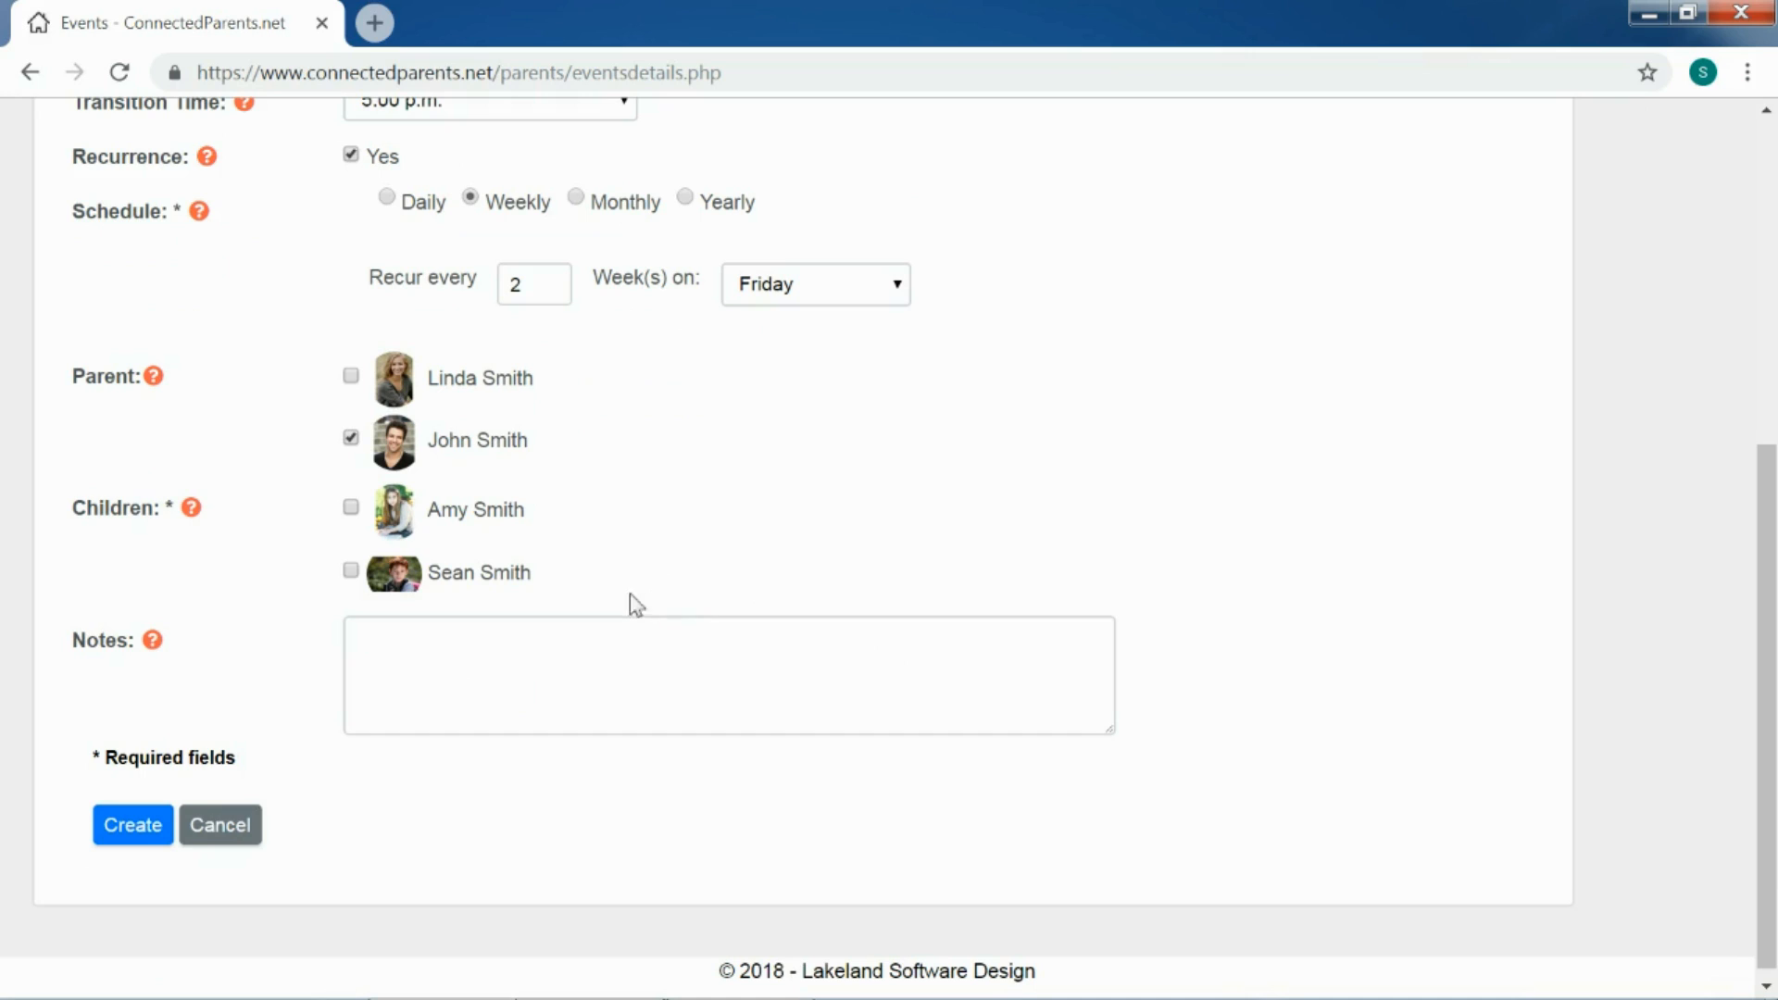
left_click(350, 507)
left_click(350, 570)
left_click(122, 841)
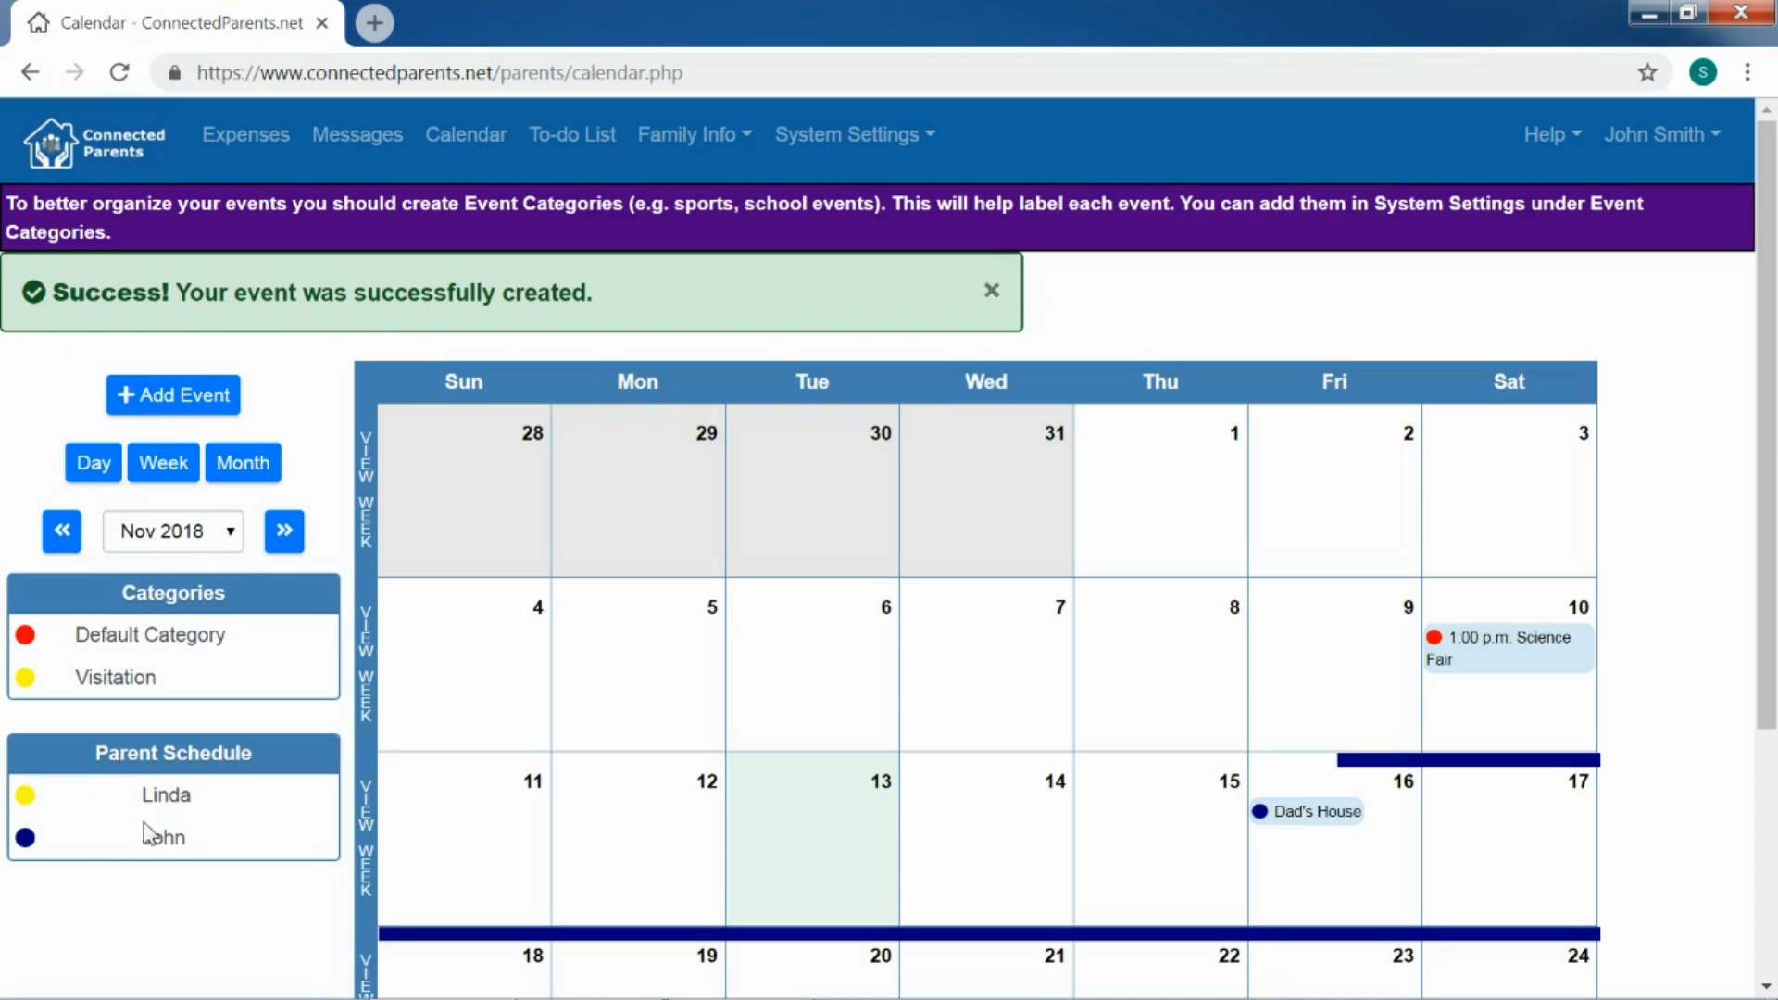
Step: Add a second Transition event described as "Mom's House" with the instructions "Mom to pick up kids"
scroll(1444, 783, "down", 2)
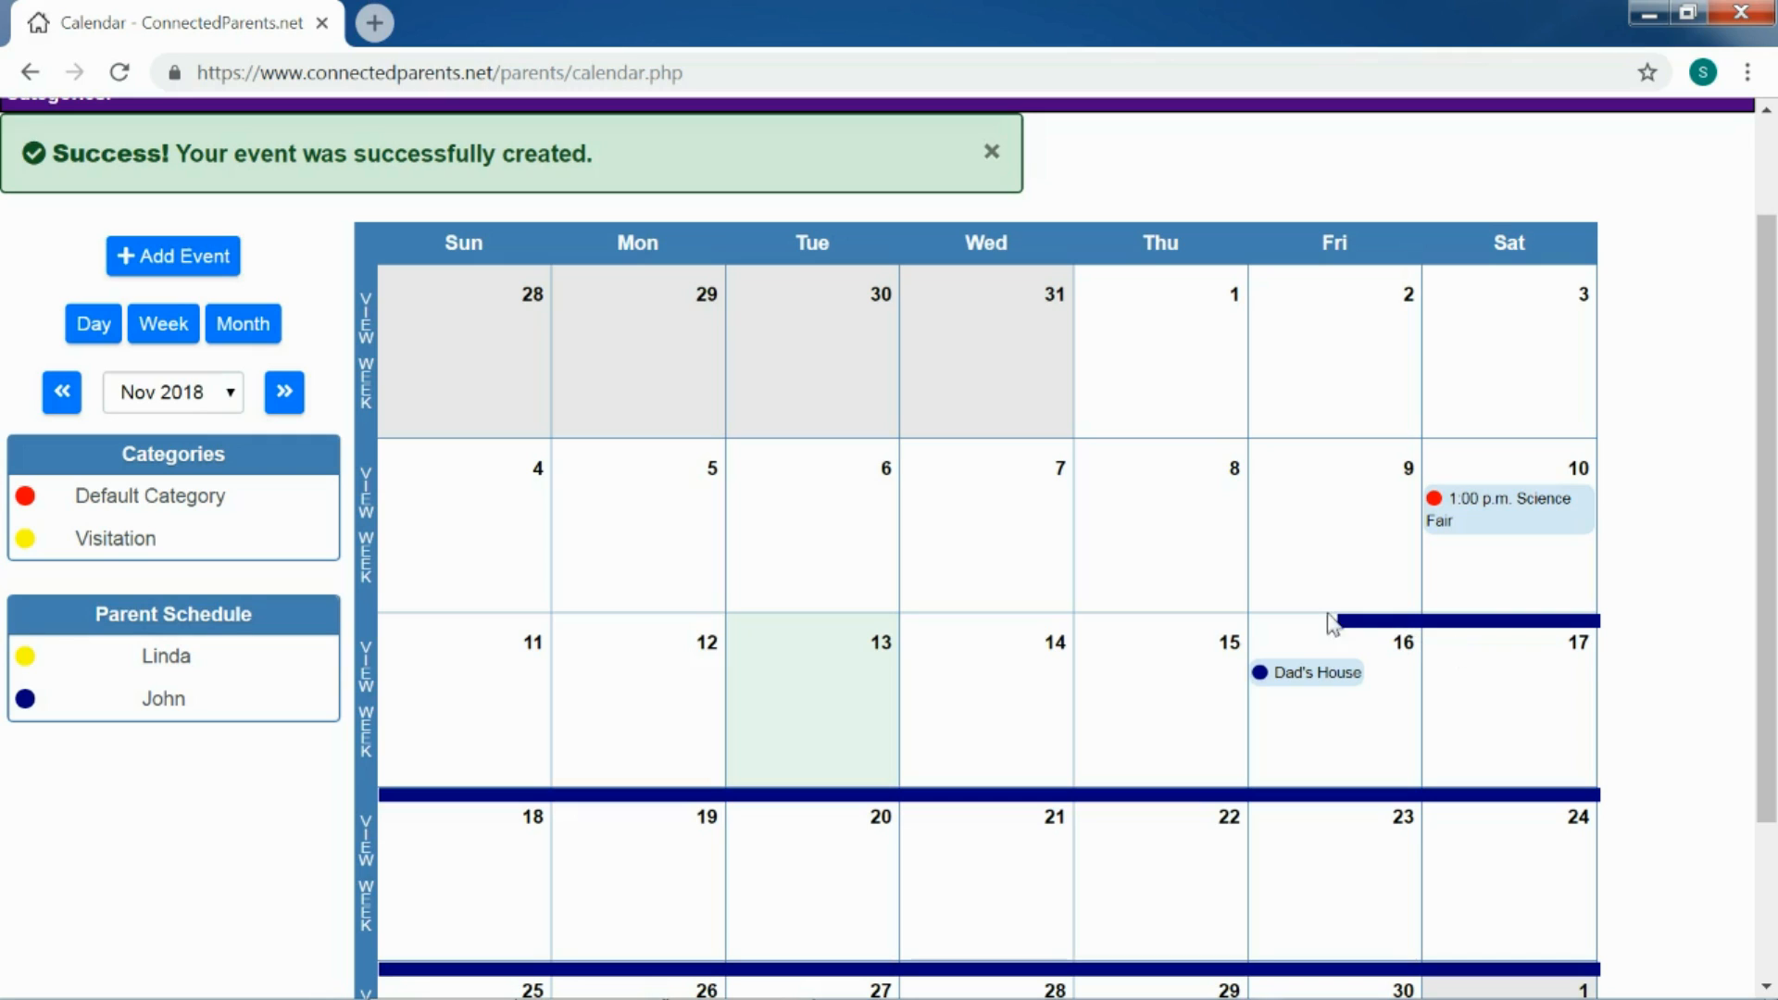
left_click(182, 264)
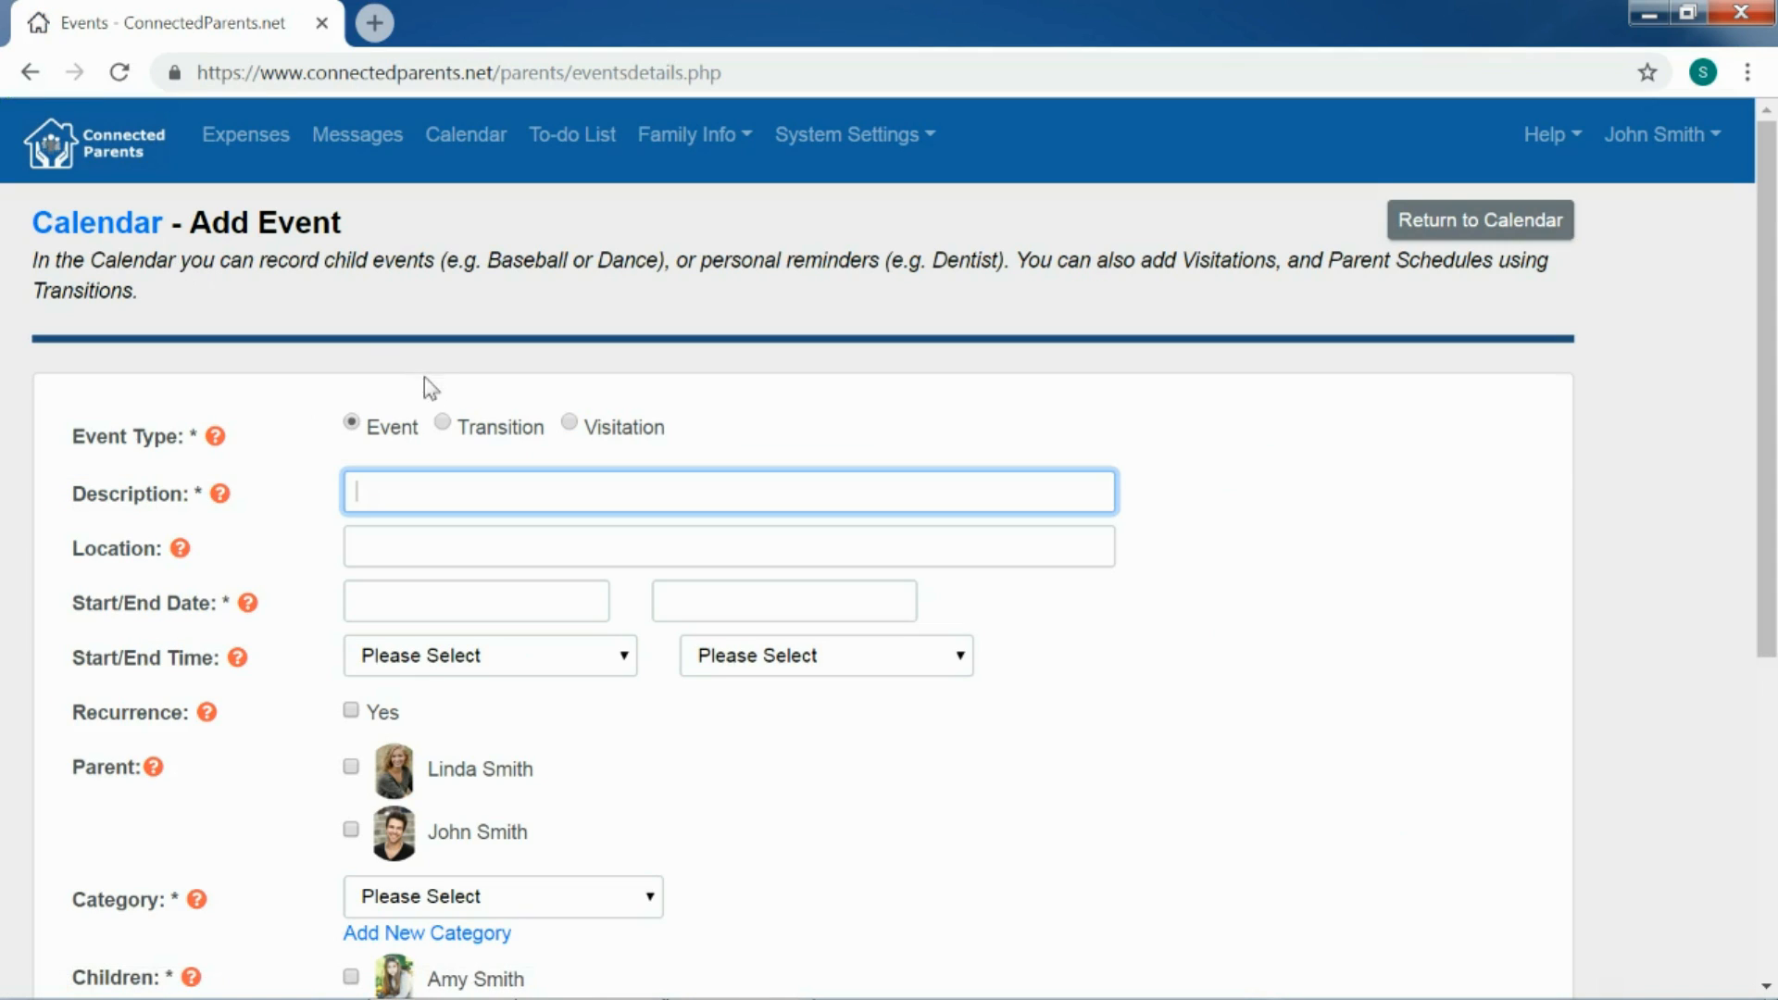
left_click(442, 422)
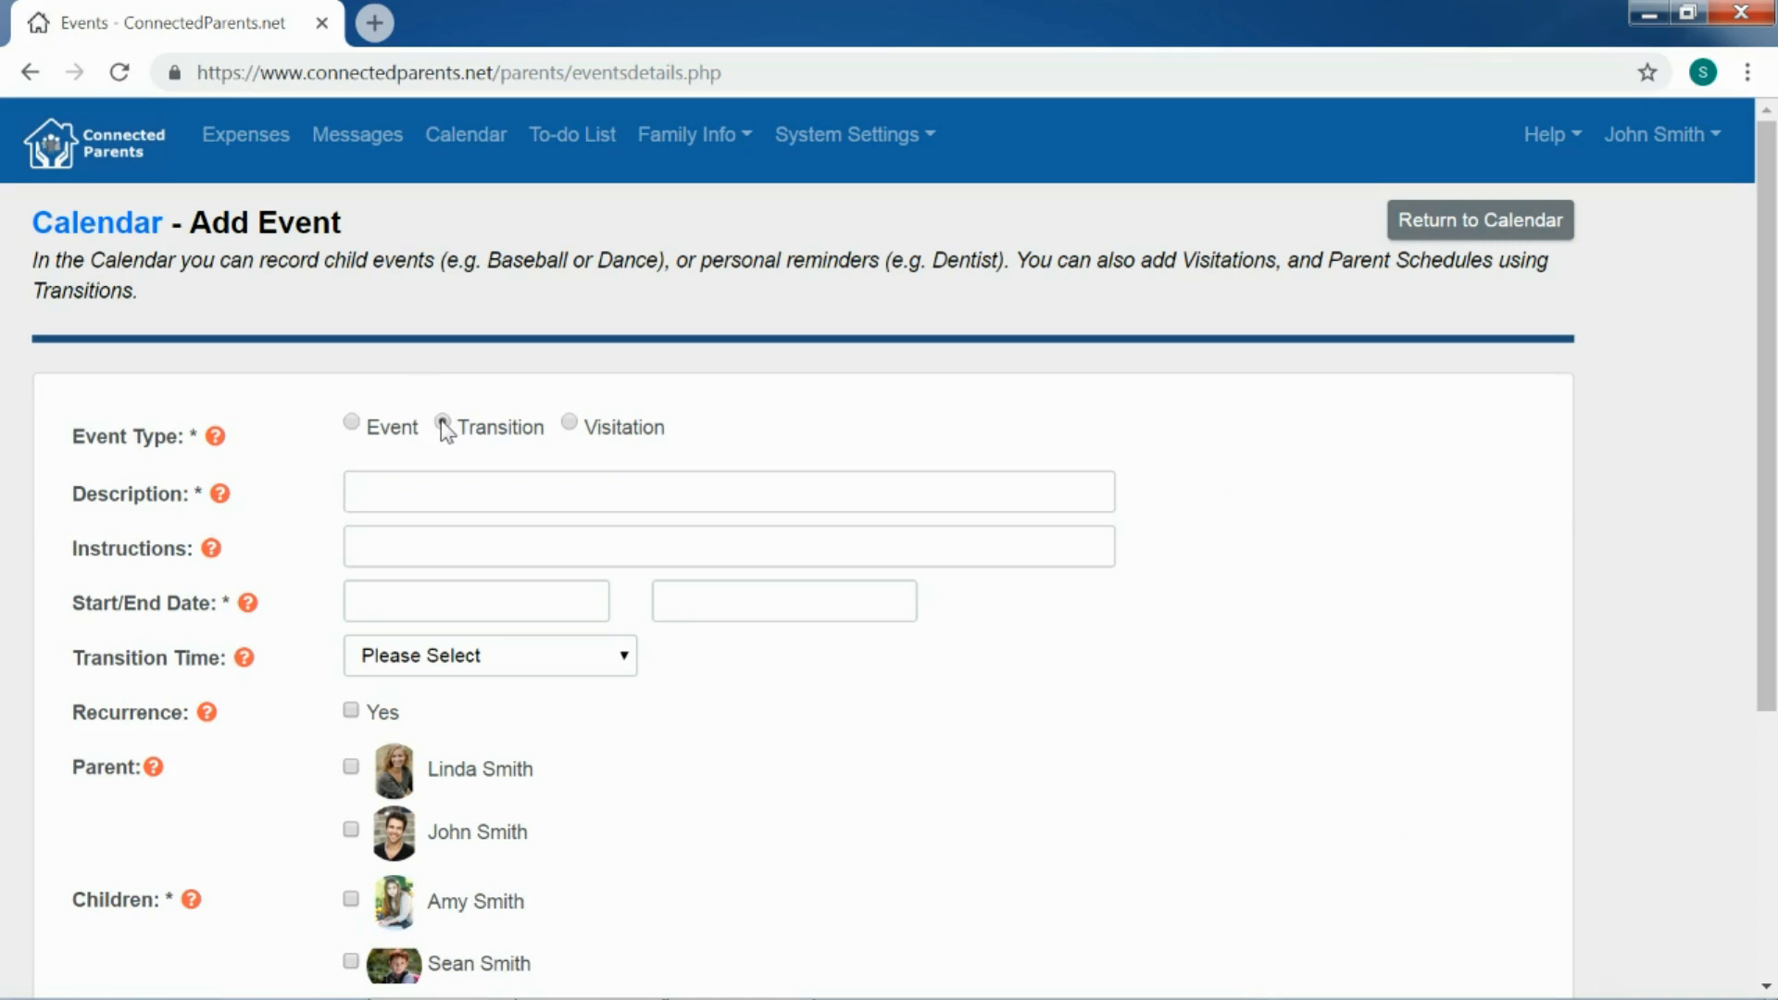
left_click(427, 485)
type("Mom")
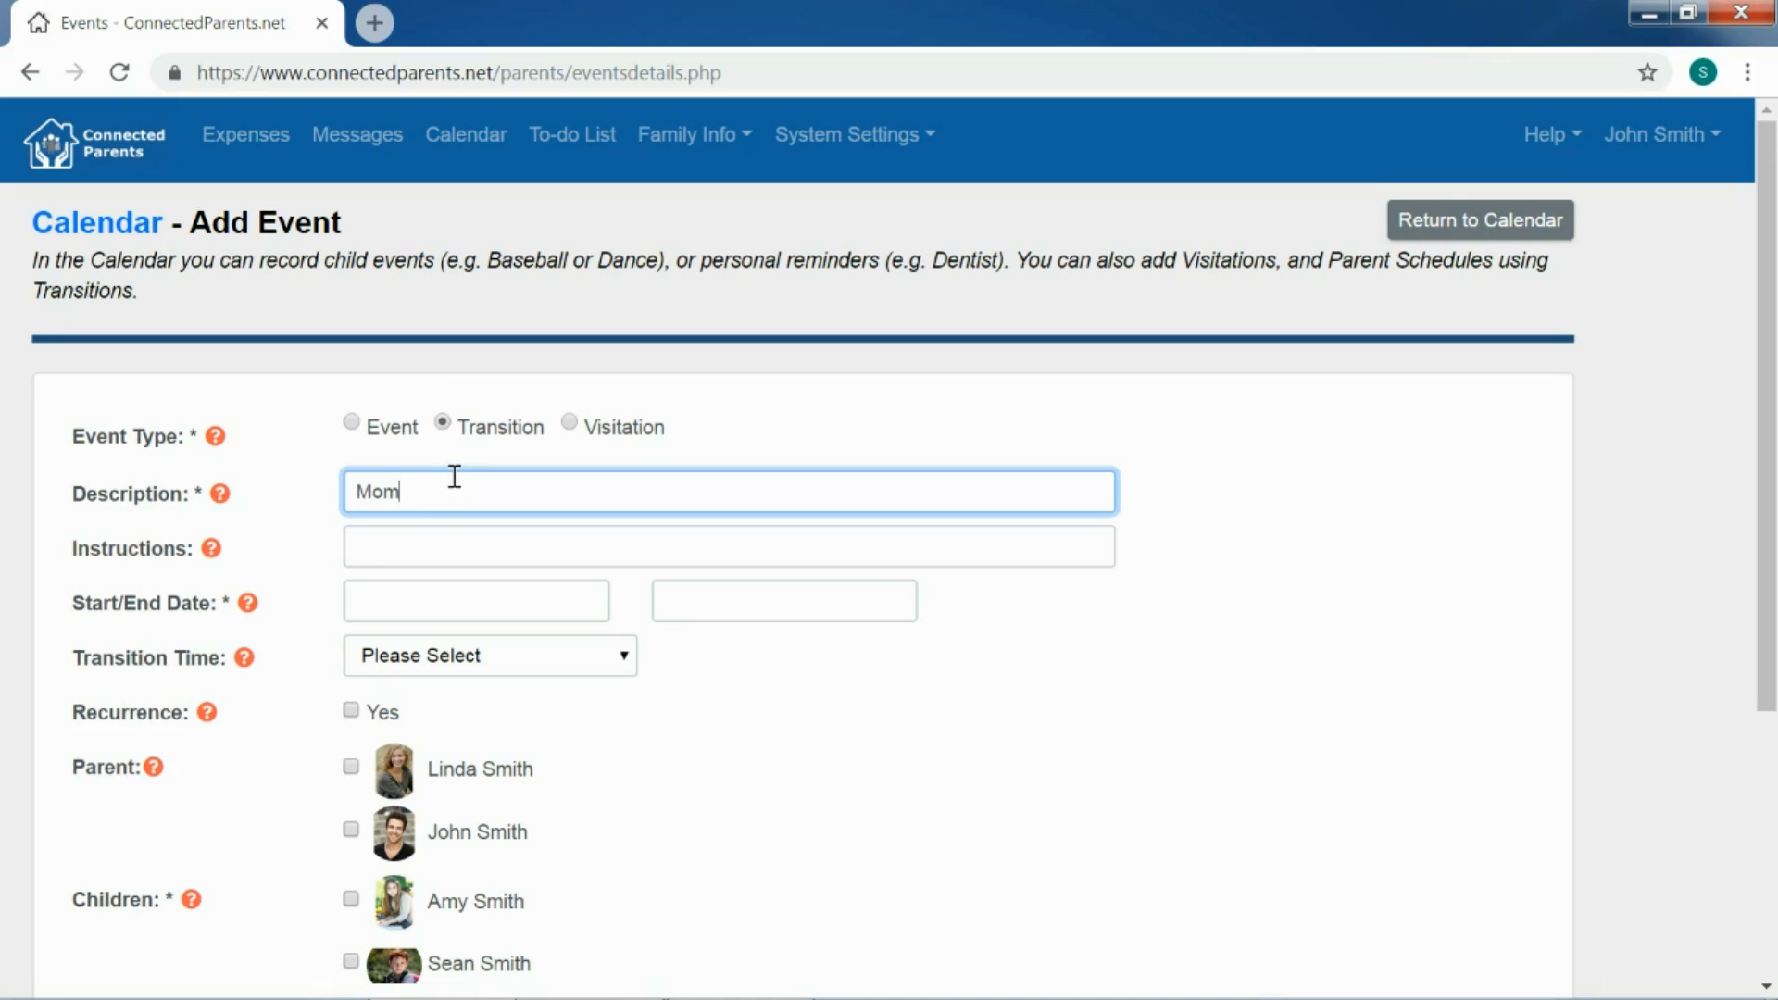
type("'s House")
left_click(449, 538)
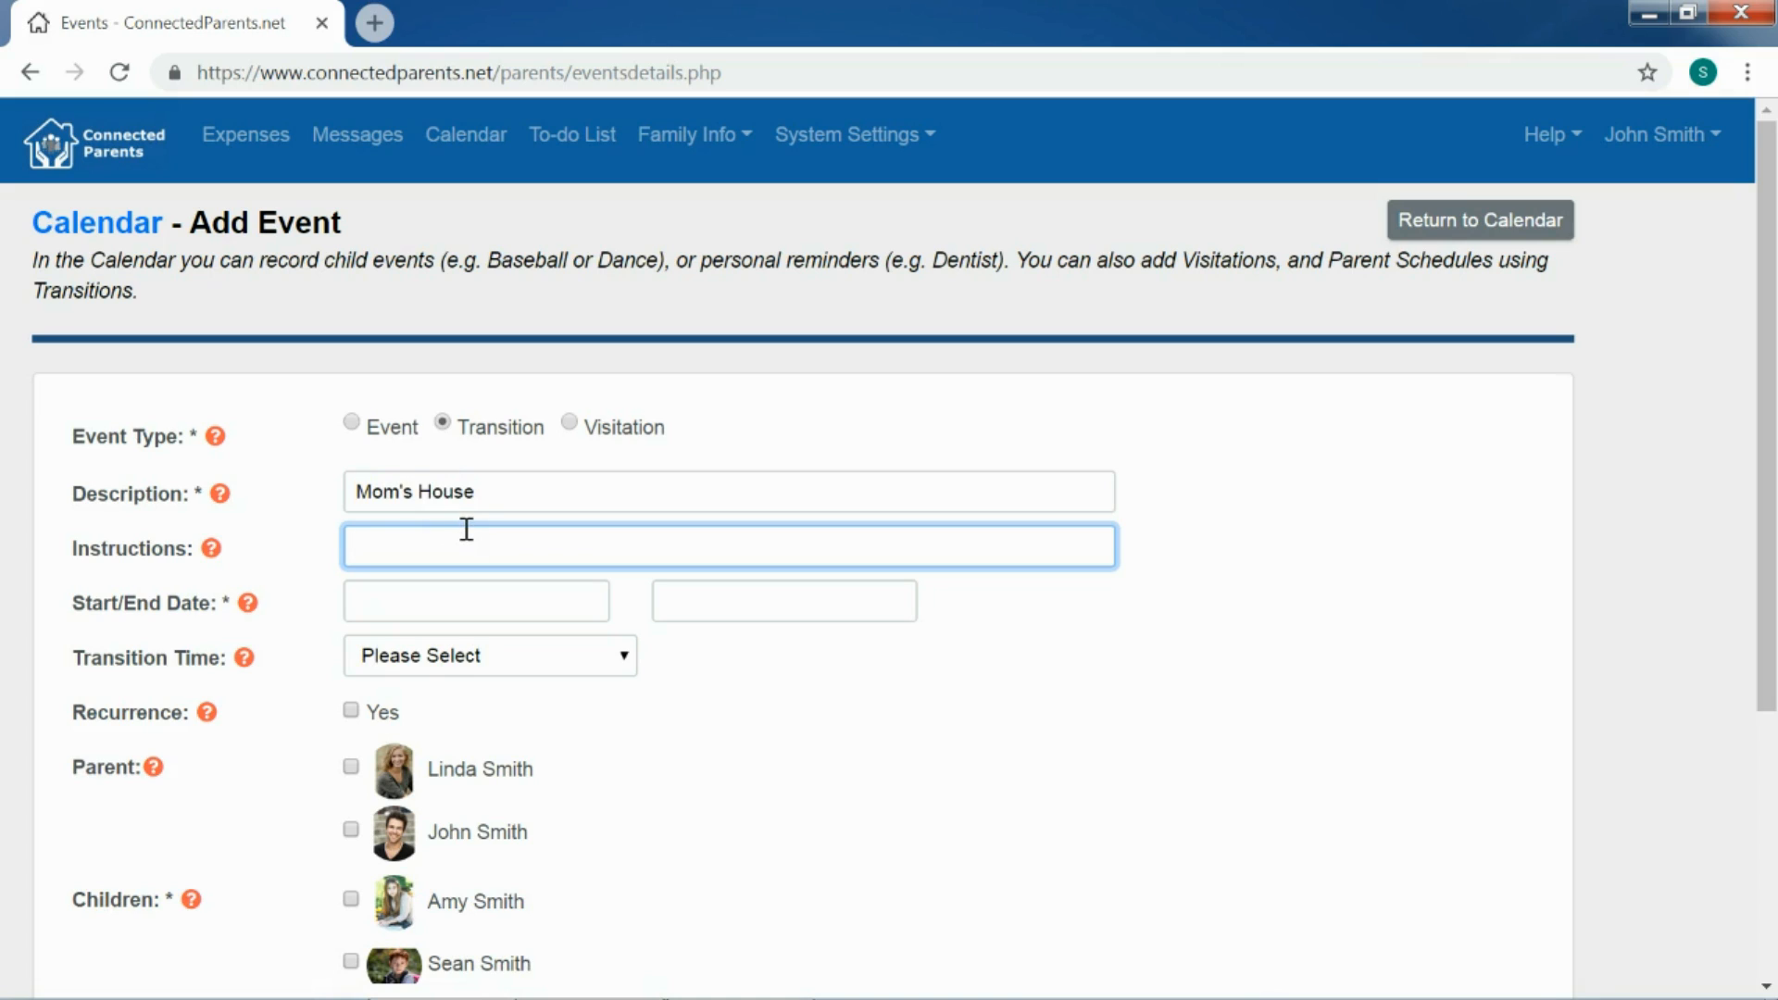
type("Mom to pick up kids")
Step: Set the Mom's House transition to start on 11/13/2018 and end on 06/30/2019
left_click(436, 607)
left_click(455, 819)
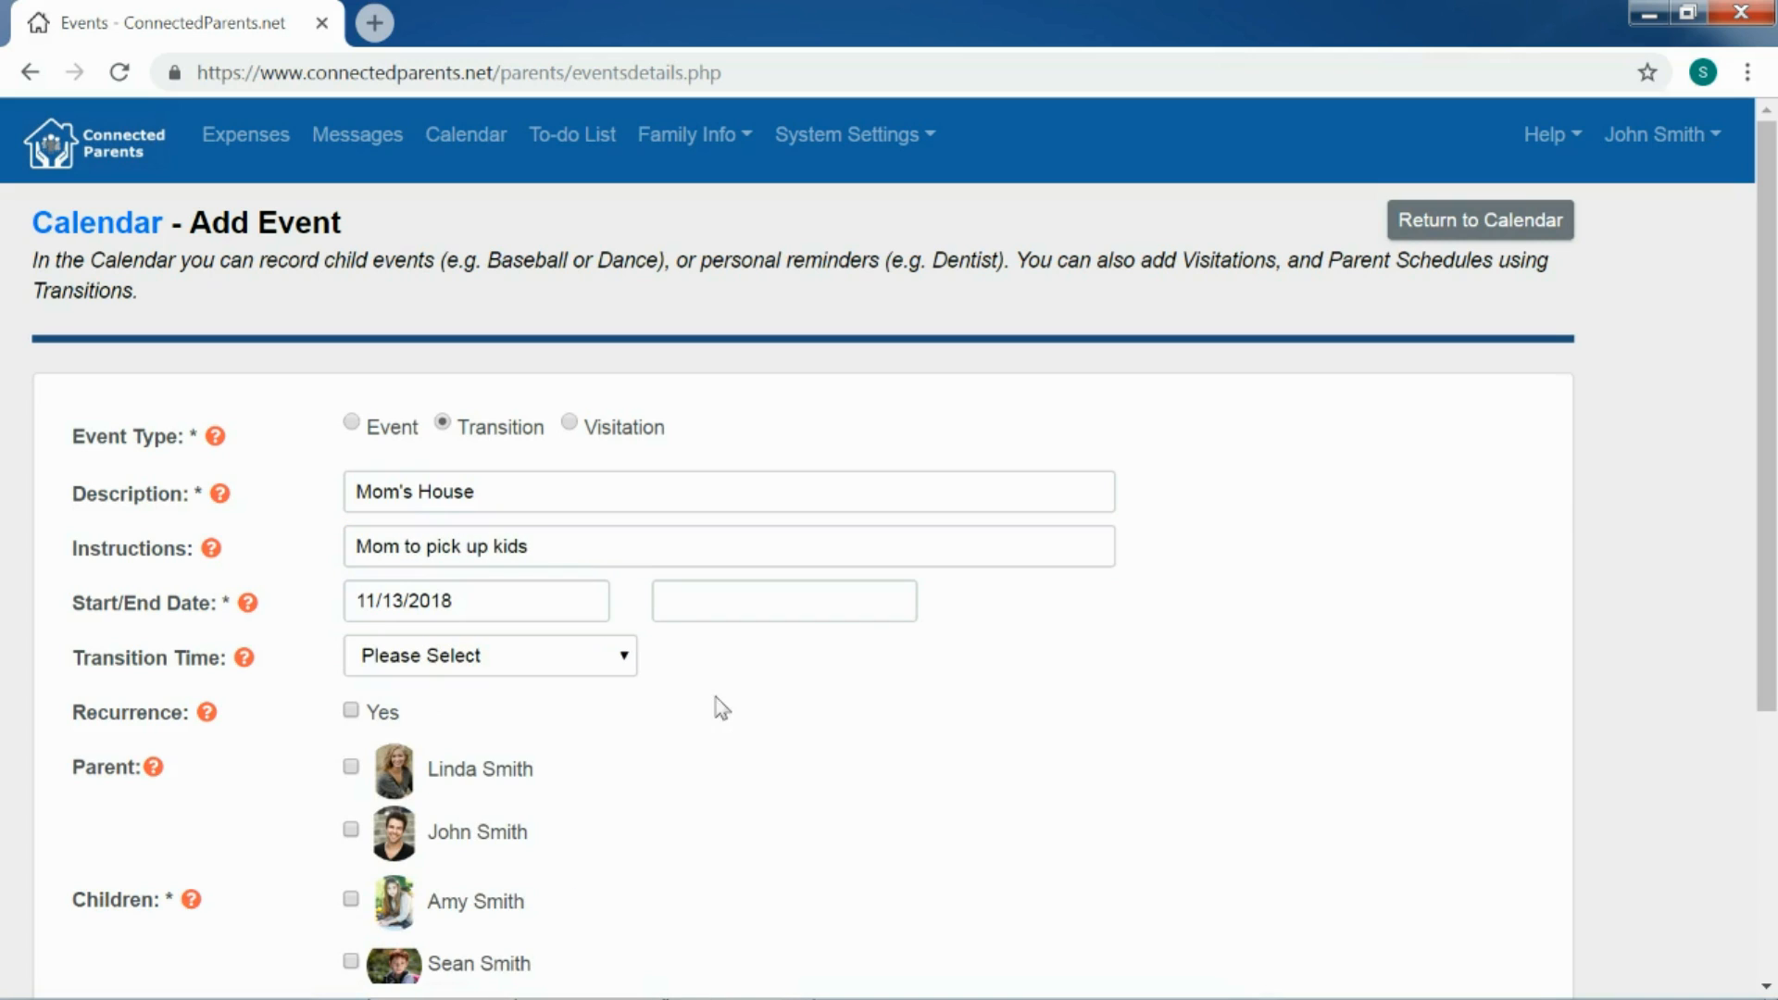
left_click(846, 607)
left_click(926, 654)
left_click(926, 654)
left_click(926, 654)
left_click(928, 655)
left_click(929, 657)
left_click(929, 656)
left_click(928, 656)
left_click(679, 943)
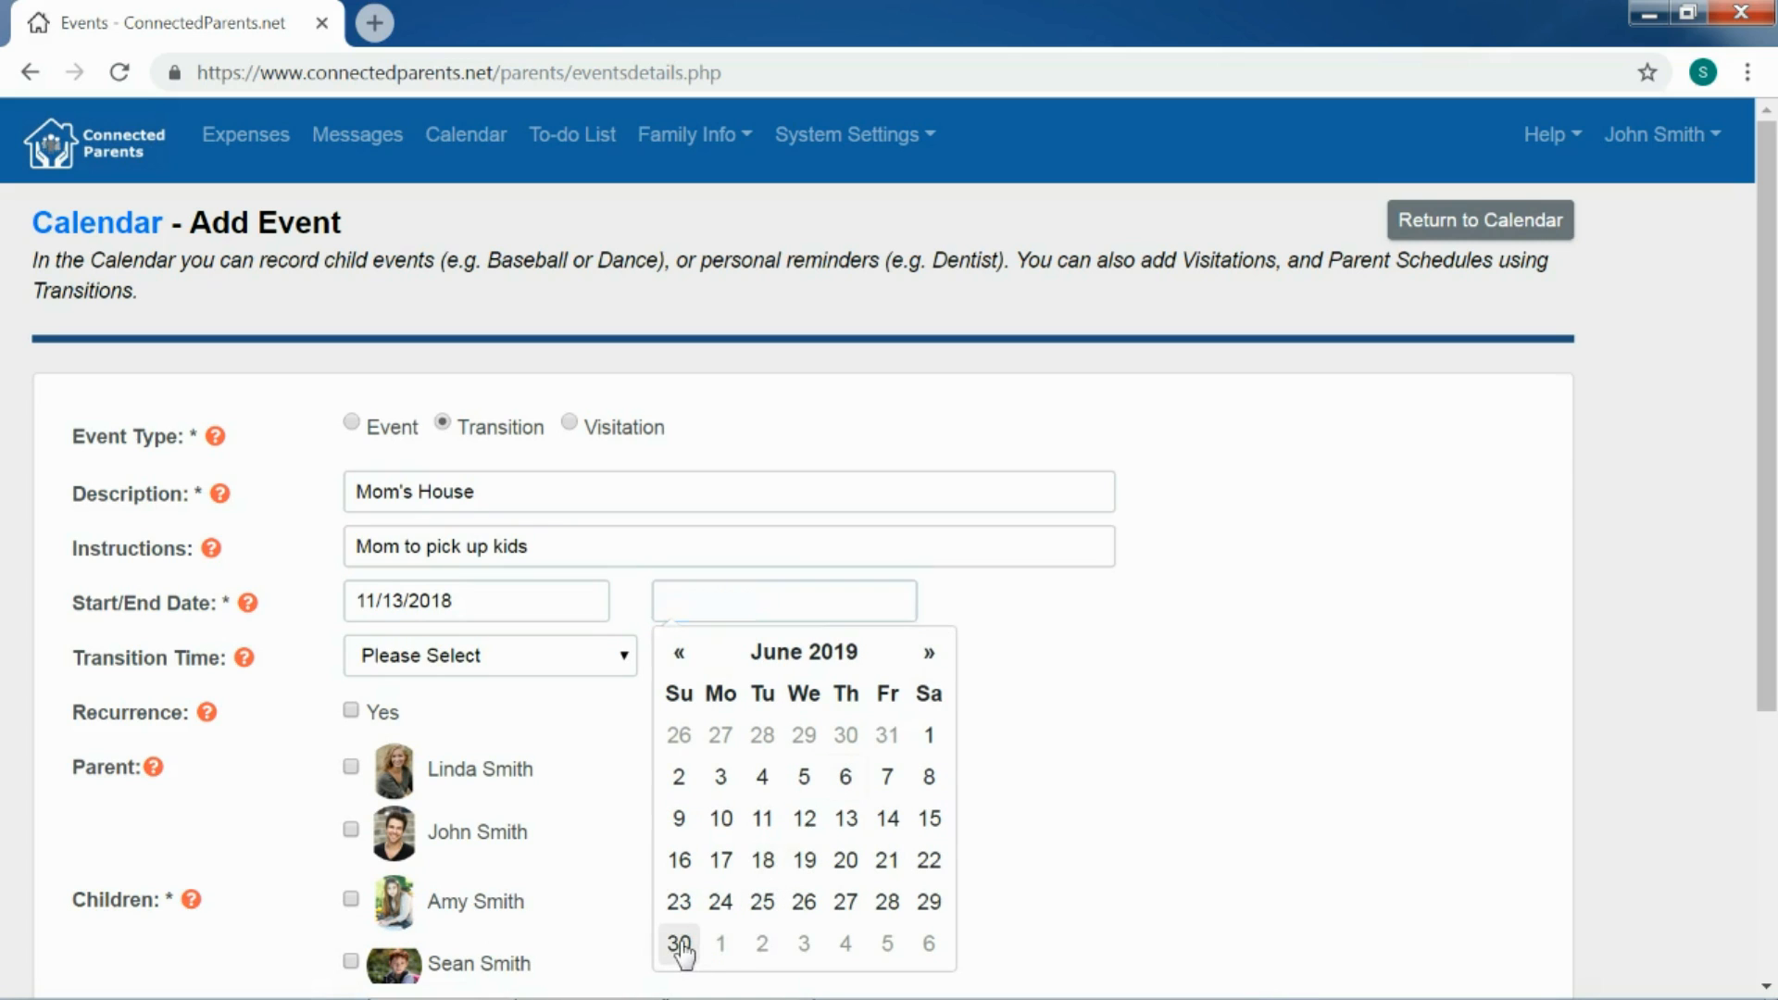
Step: Set the transition time for Mom's House to 6:00 p.m
scroll(760, 750, "down", 2)
scroll(760, 737, "down", 2)
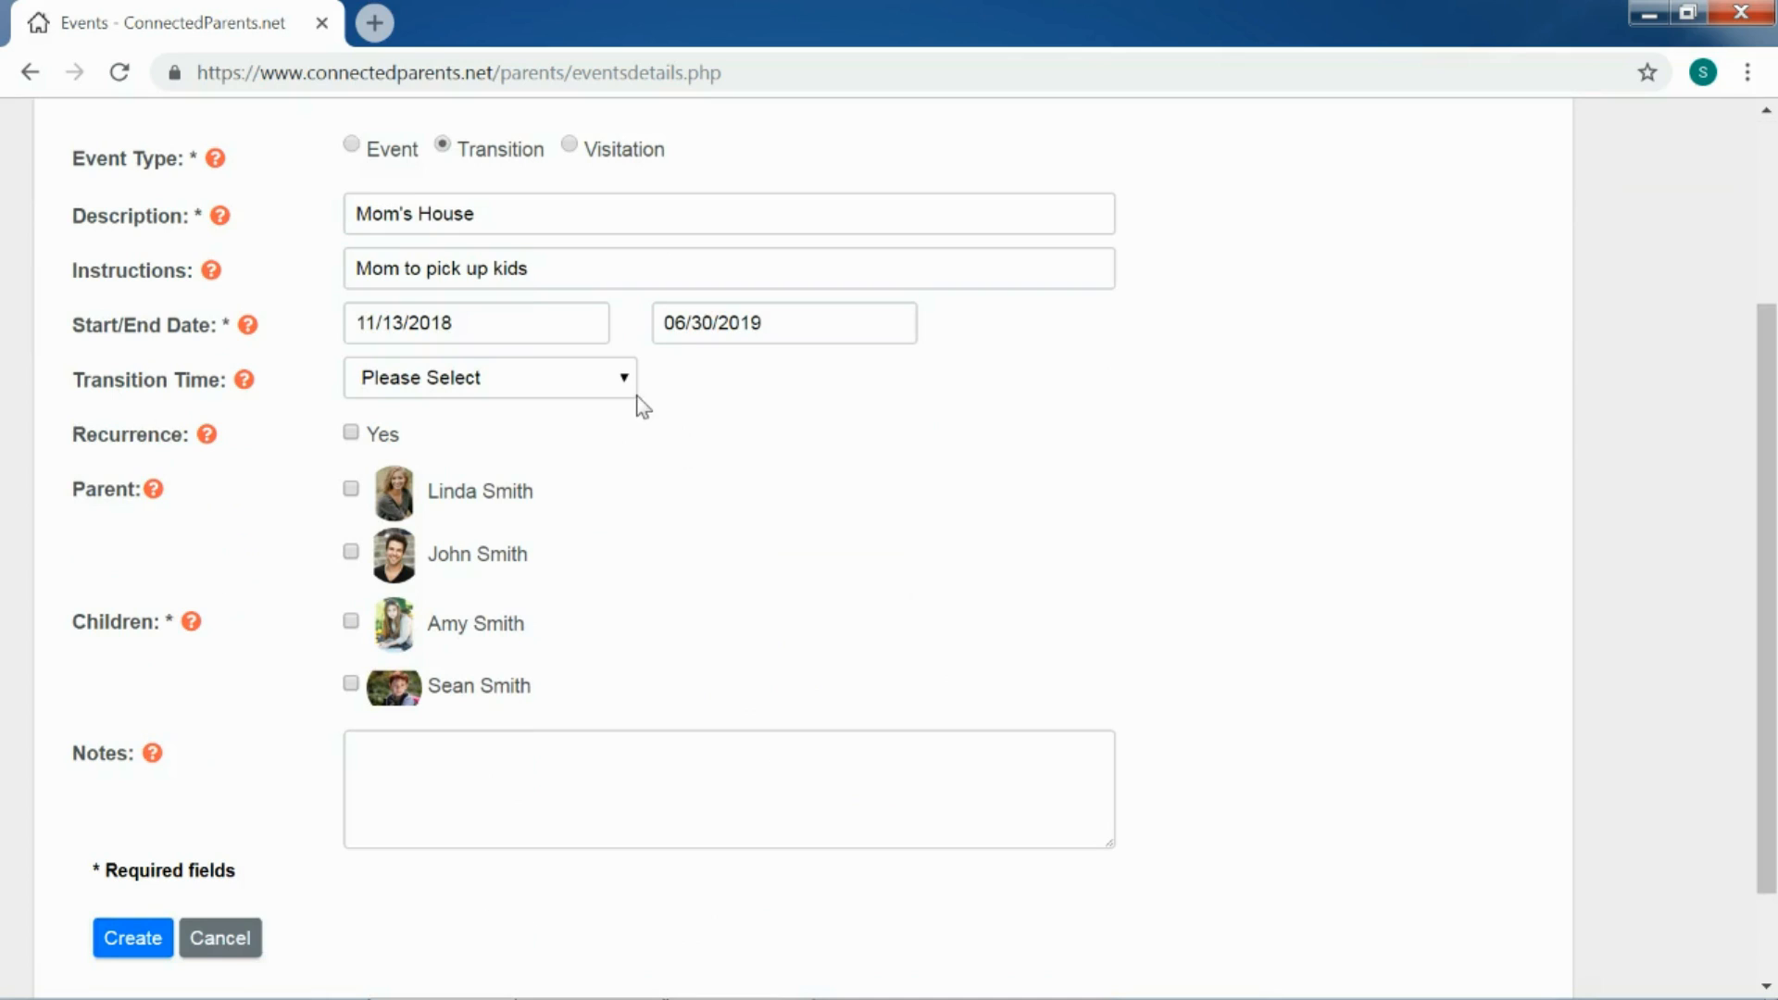
left_click(591, 396)
scroll(575, 584, "down", 5)
scroll(575, 581, "down", 2)
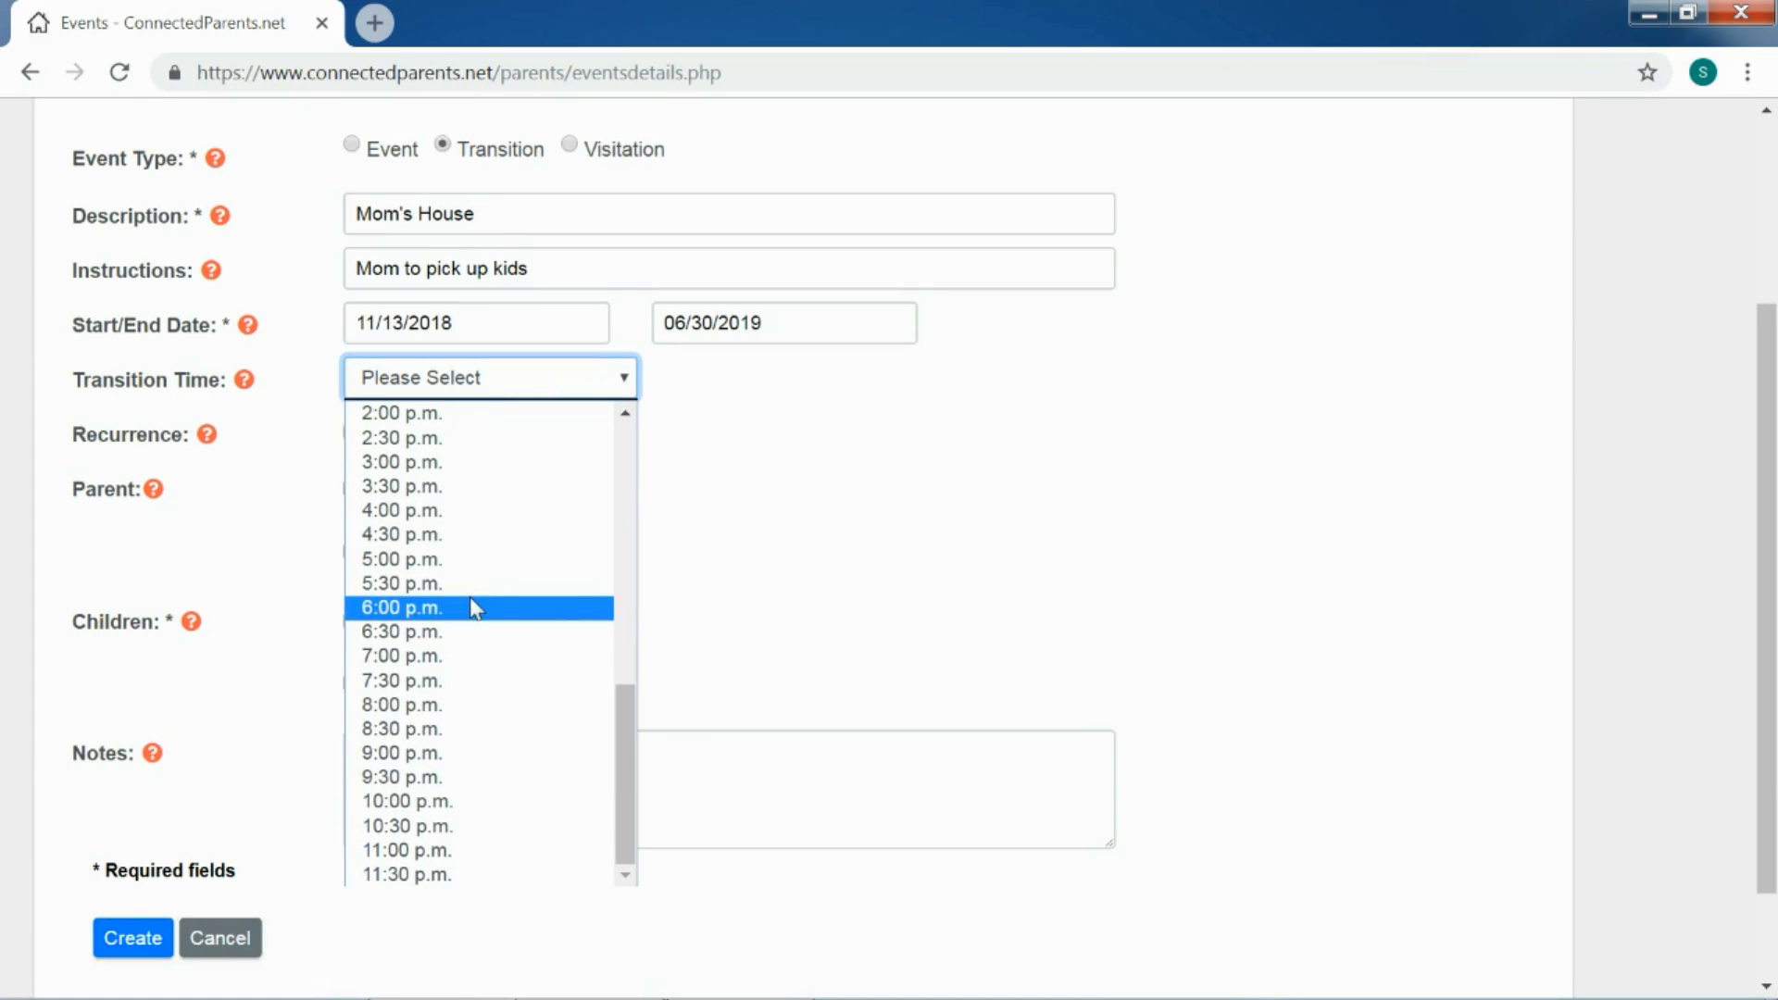
left_click(474, 609)
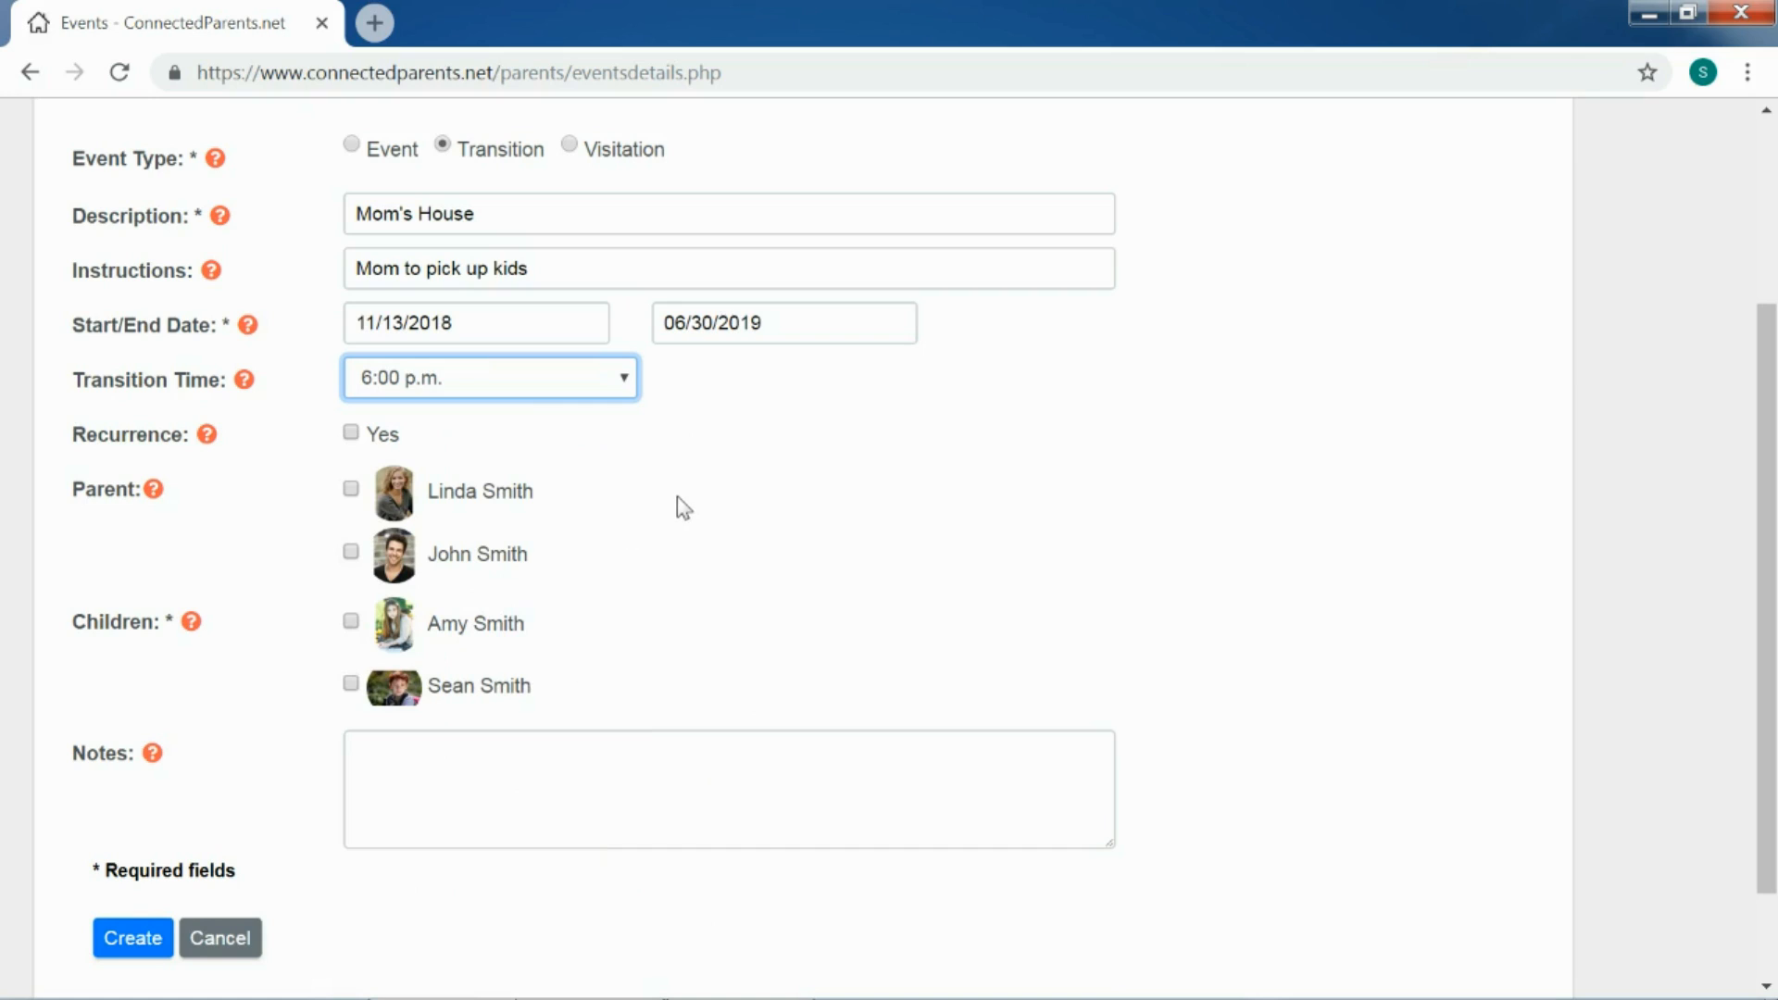
Step: Make the Mom's House transition recur on a weekly schedule, every 2 weeks on Sunday
left_click(351, 433)
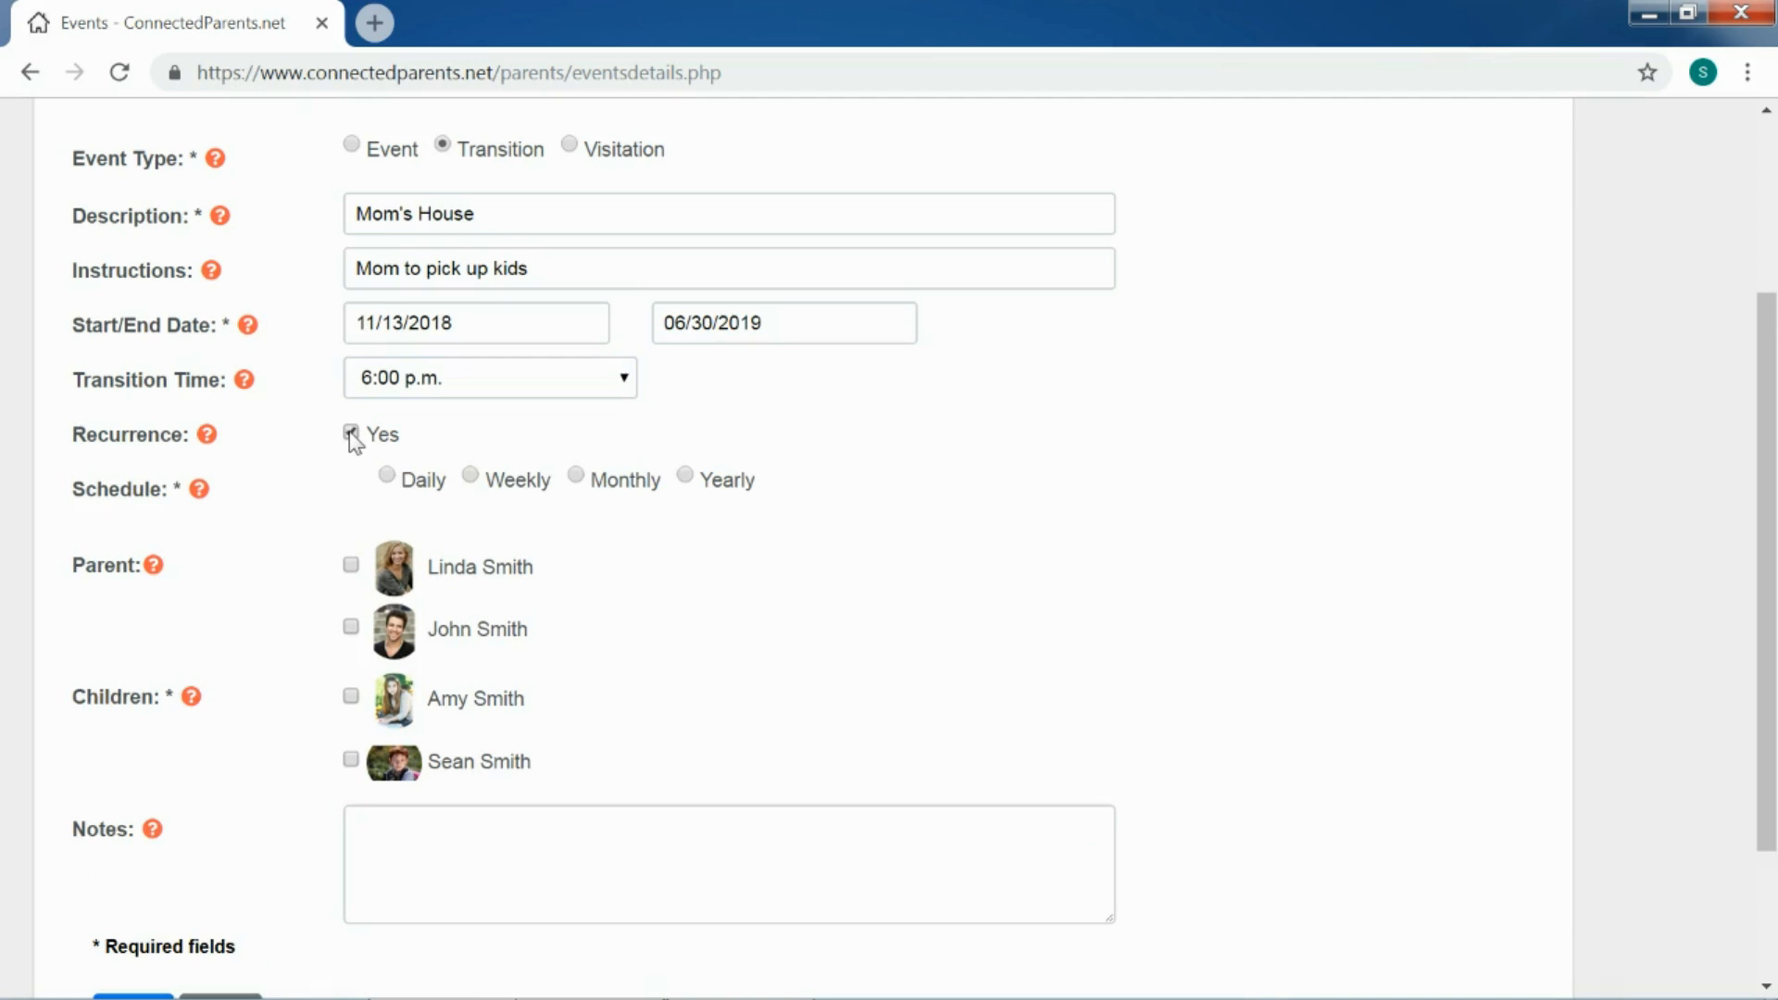
left_click(476, 485)
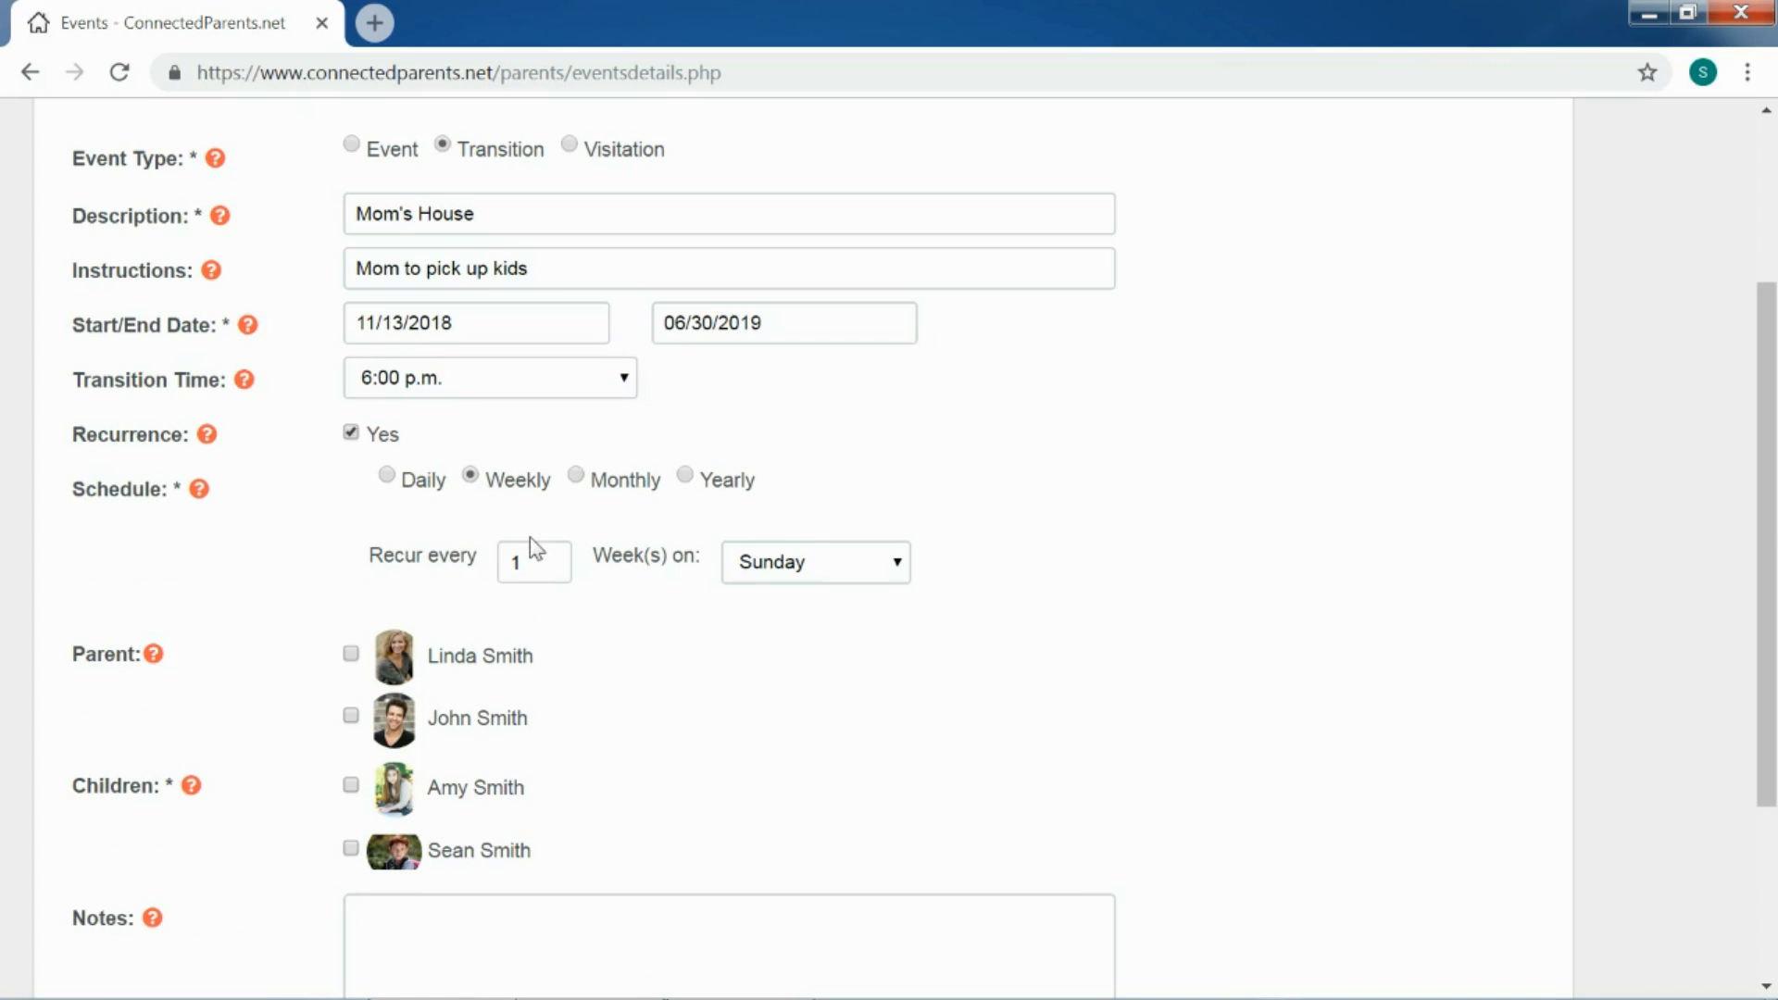
left_click_drag(536, 562, 493, 561)
type("2")
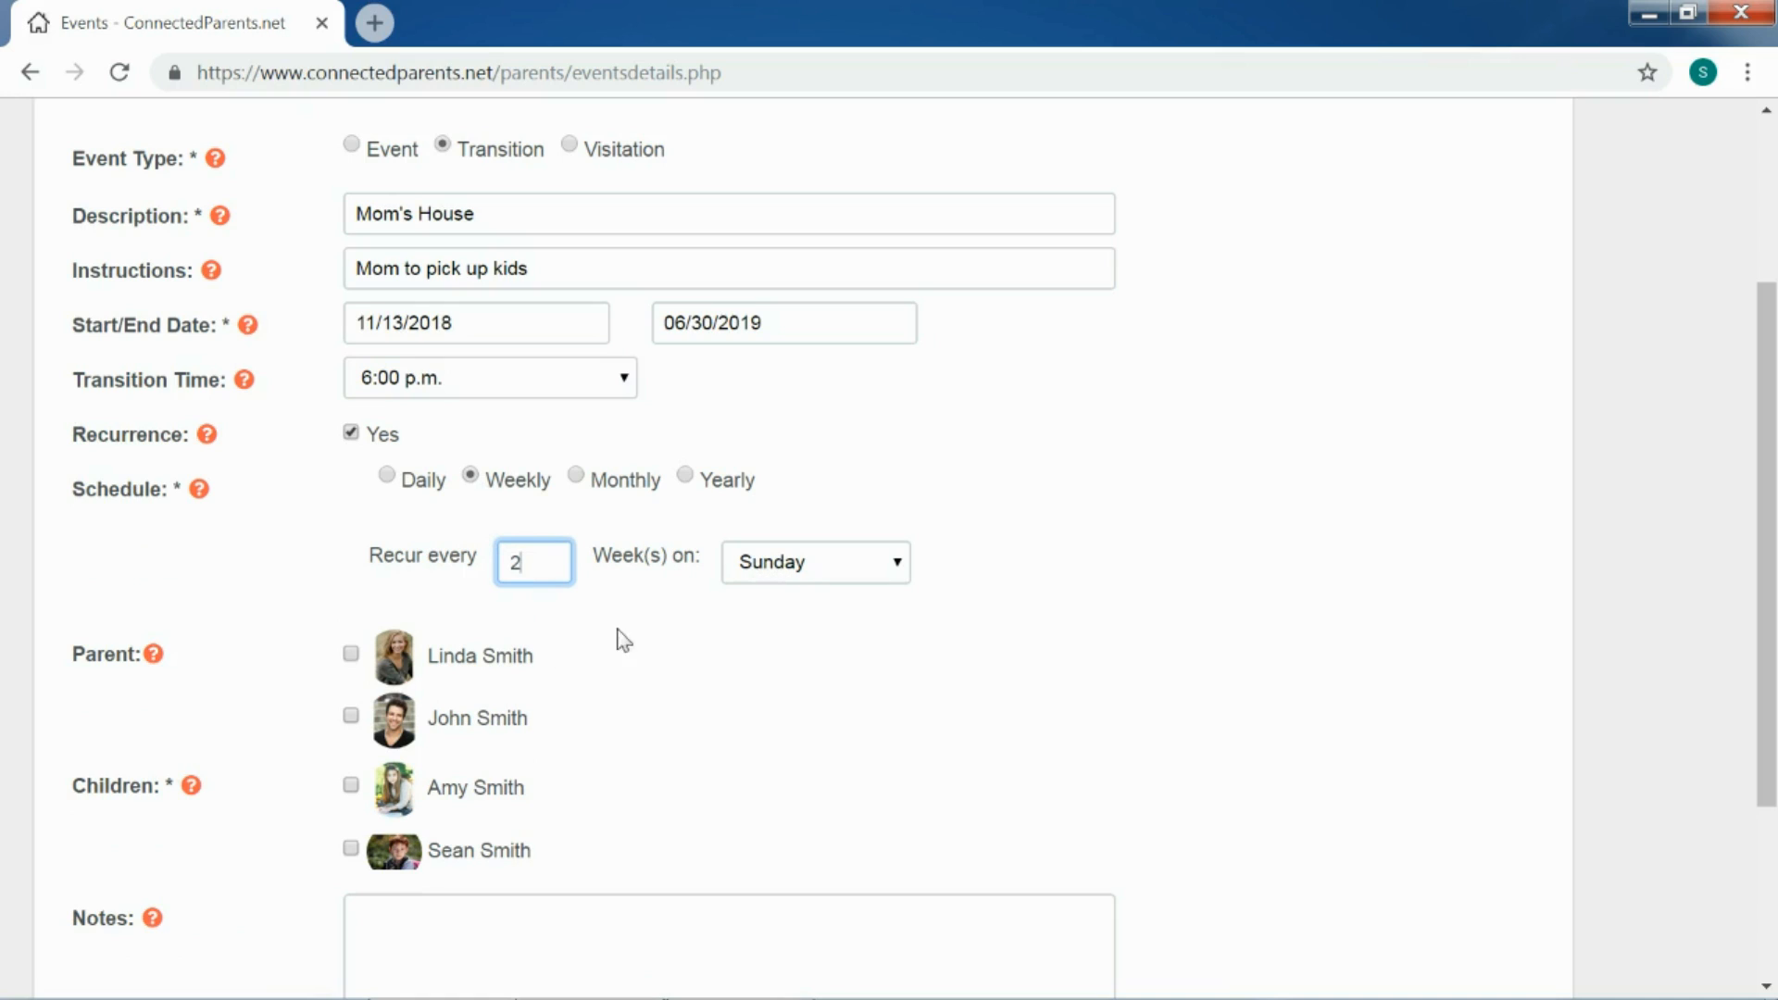
Step: Assign the mother and both children to the Mom's House transition
left_click(351, 654)
scroll(702, 643, "down", 2)
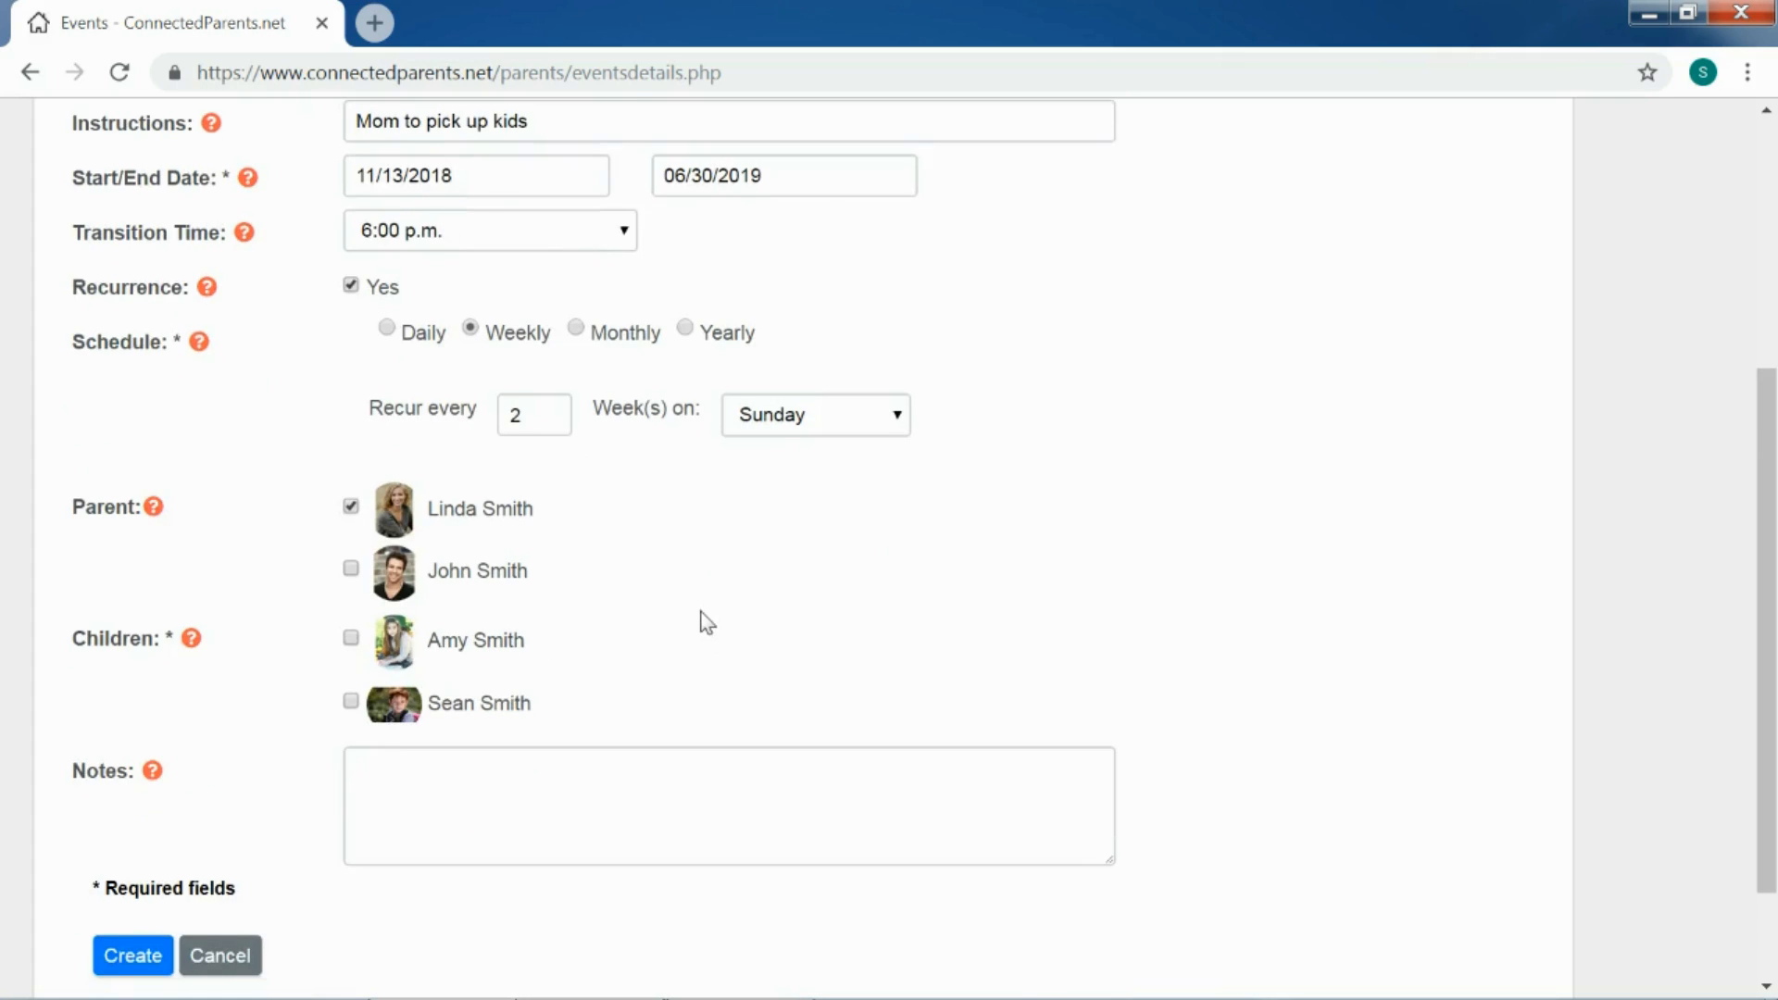
scroll(706, 622, "down", 2)
left_click(350, 507)
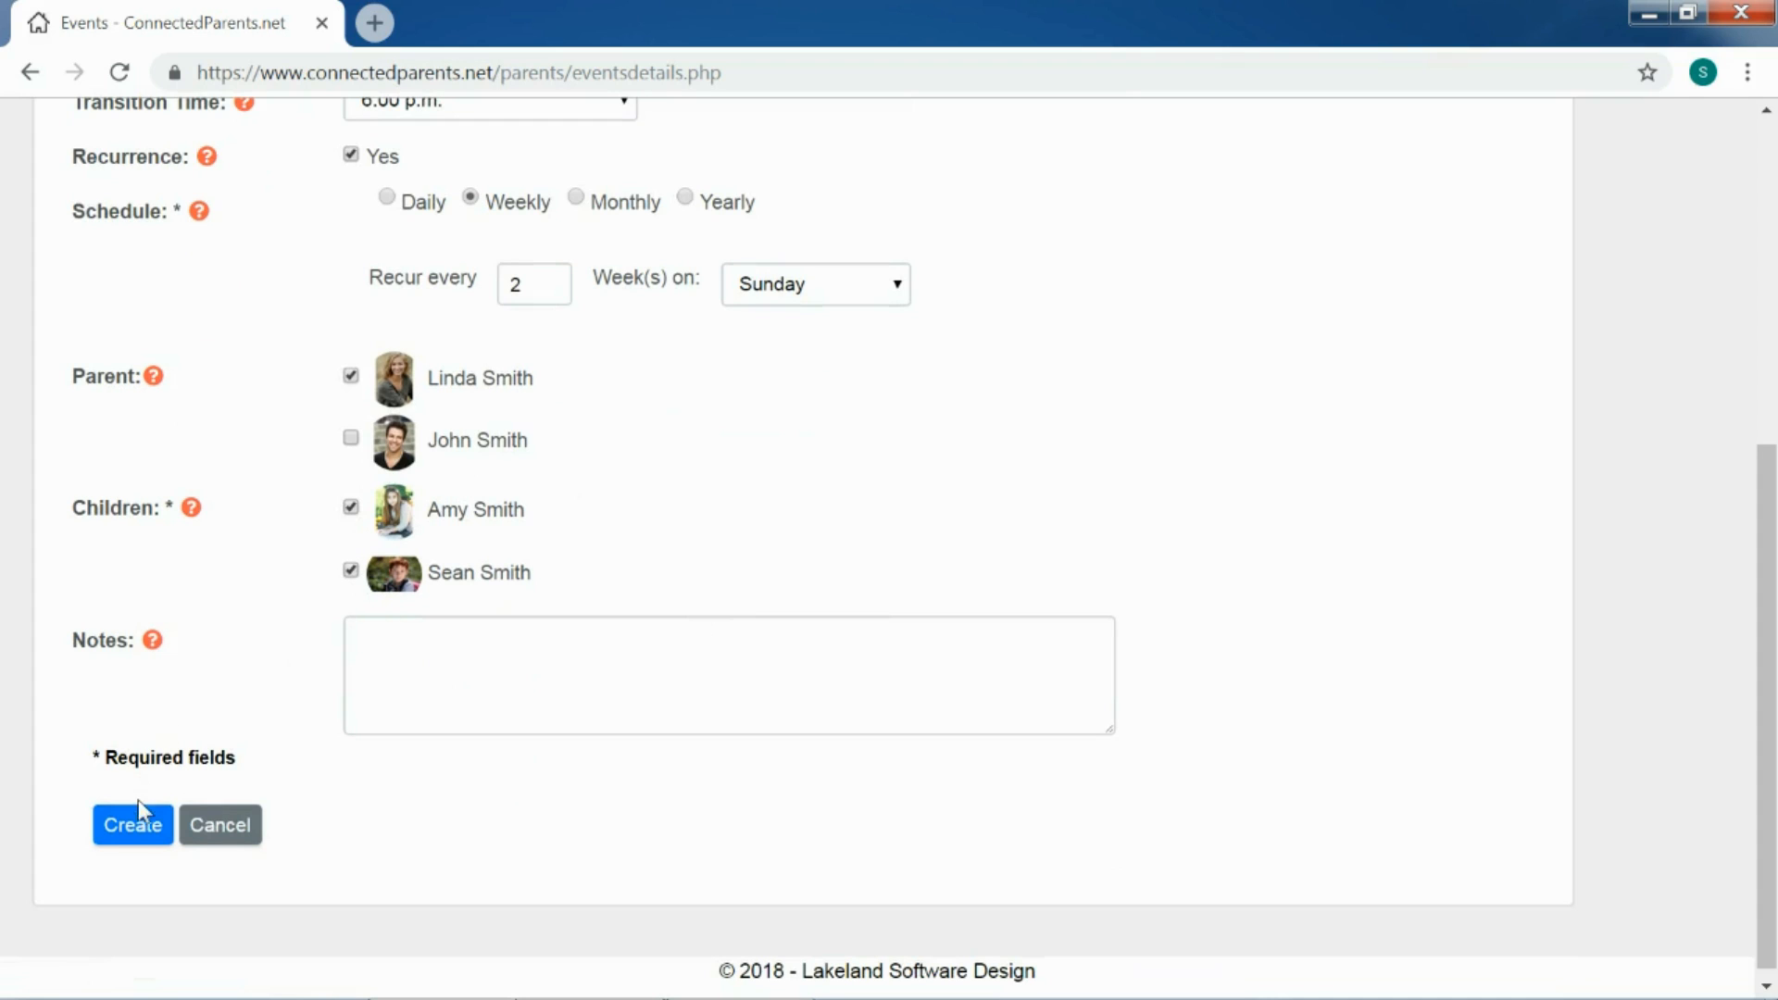
Step: Create the Mom's House transition and review the parent schedule in the November and December 2018 calendar months
left_click(133, 827)
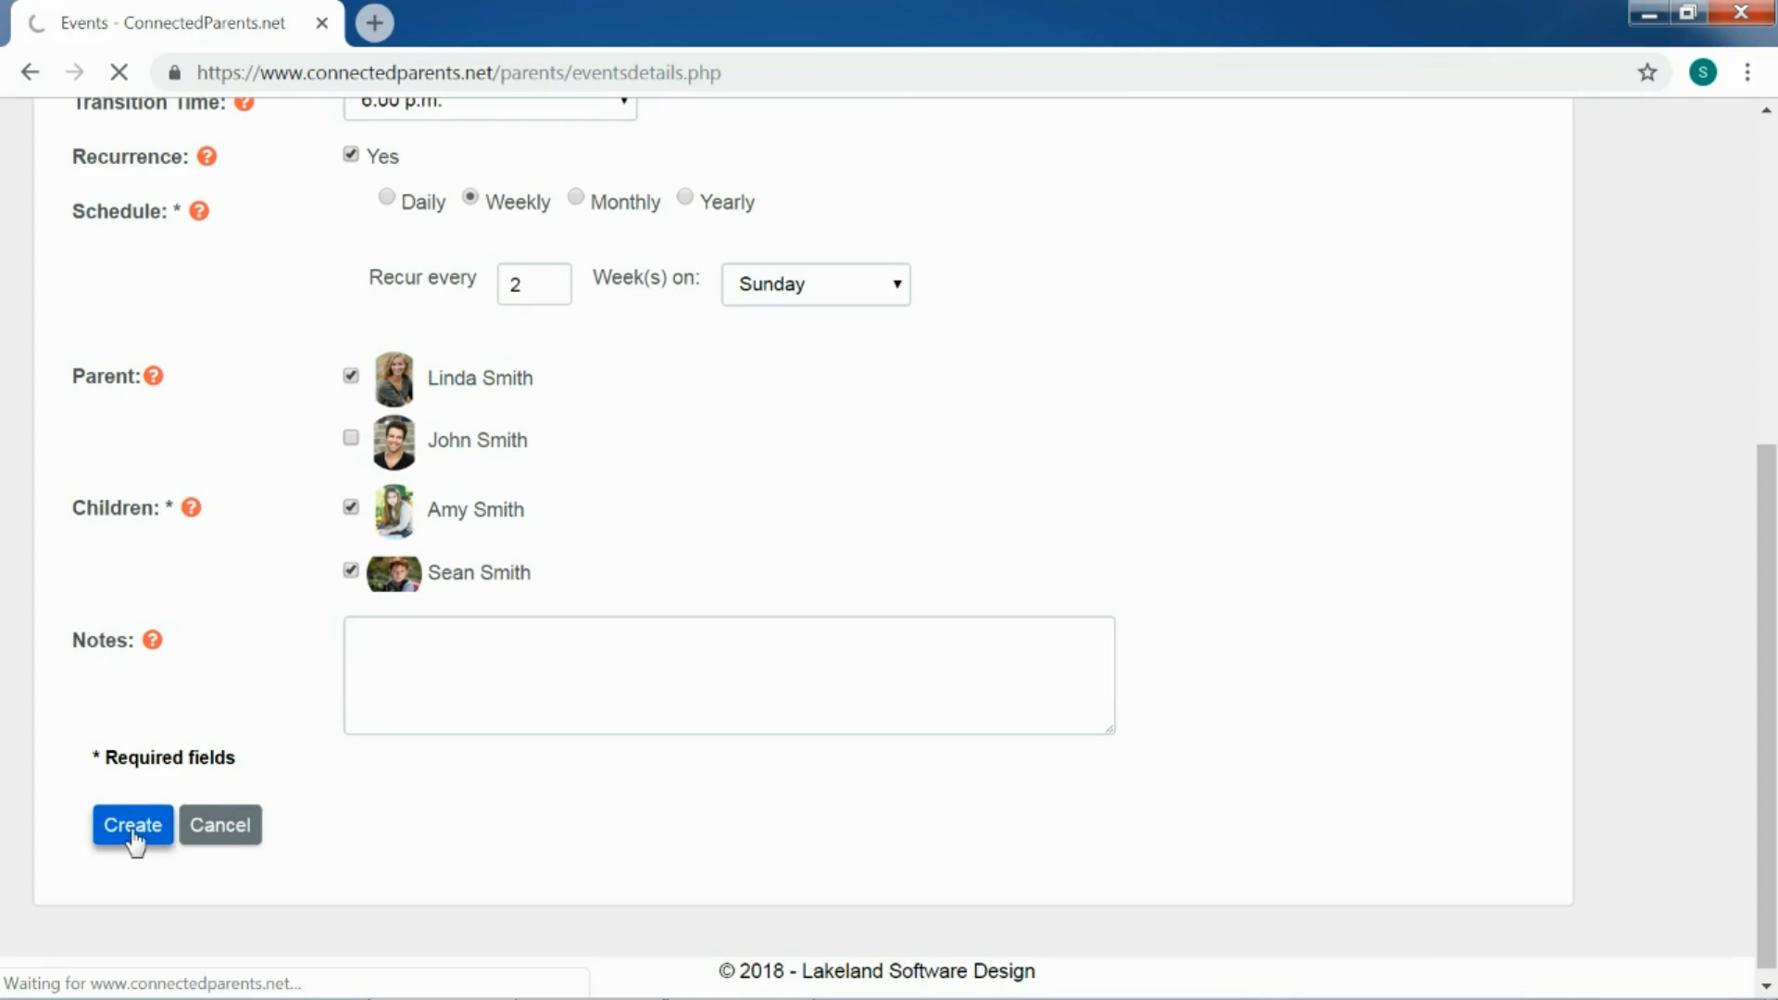
scroll(663, 648, "down", 3)
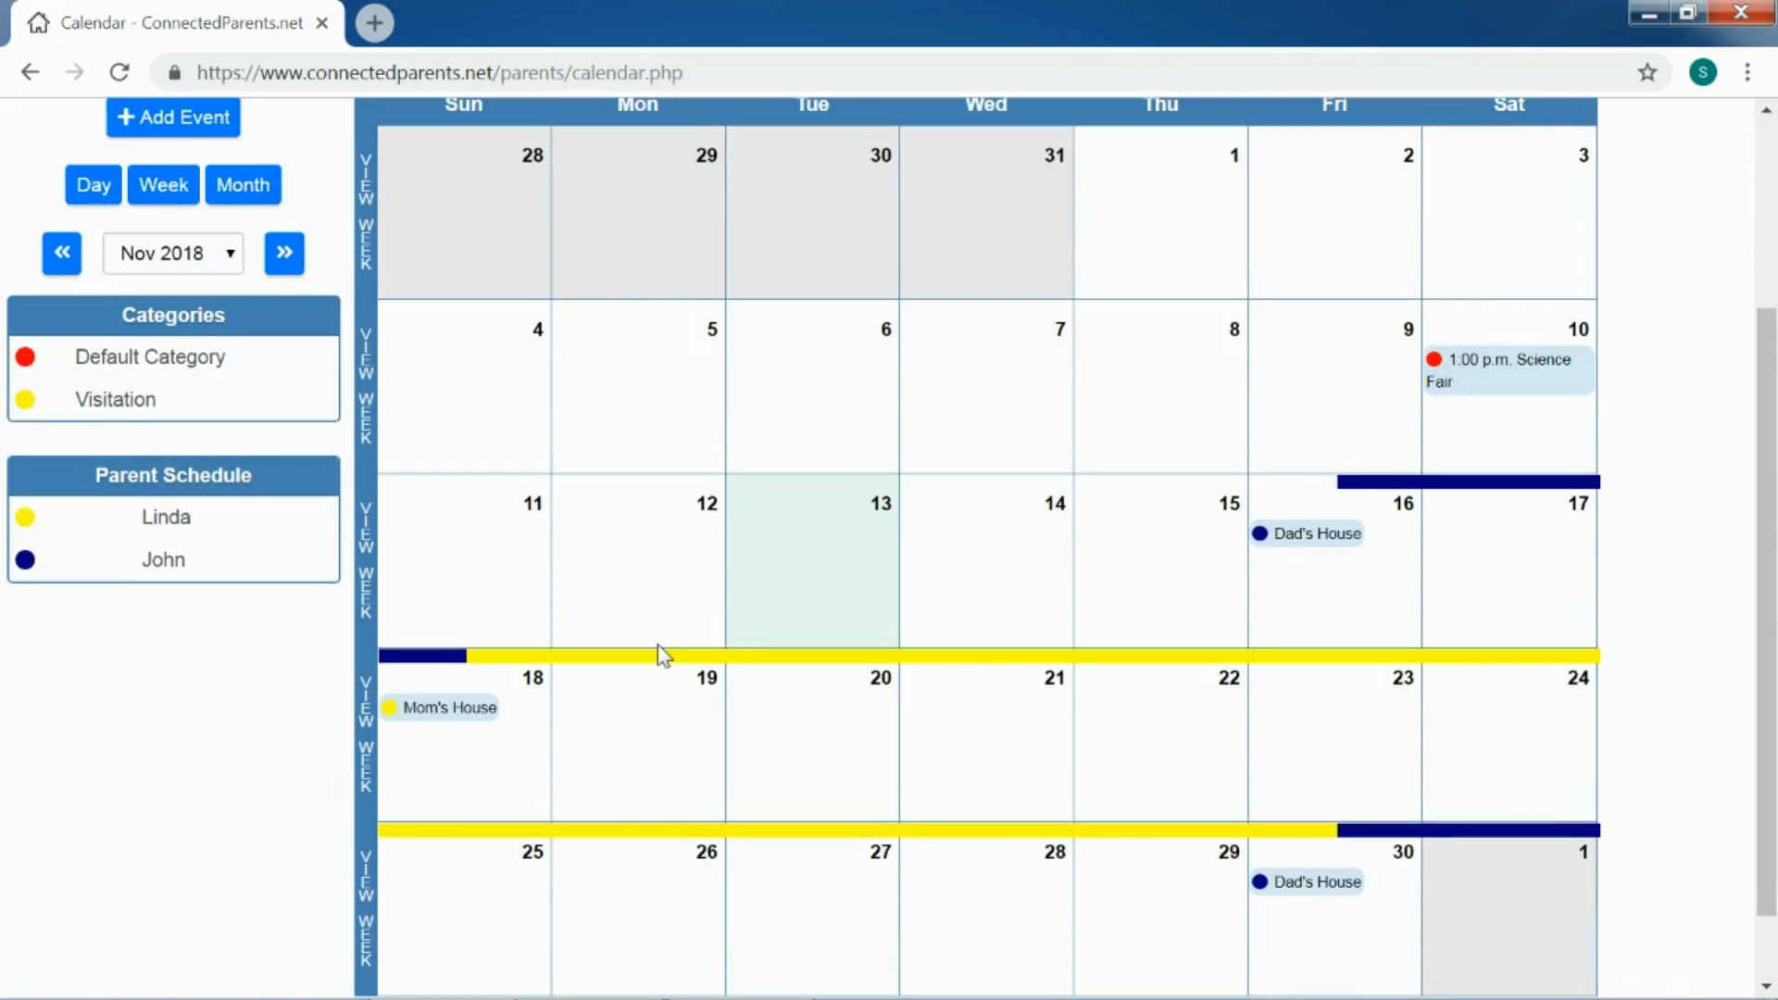
scroll(660, 648, "down", 1)
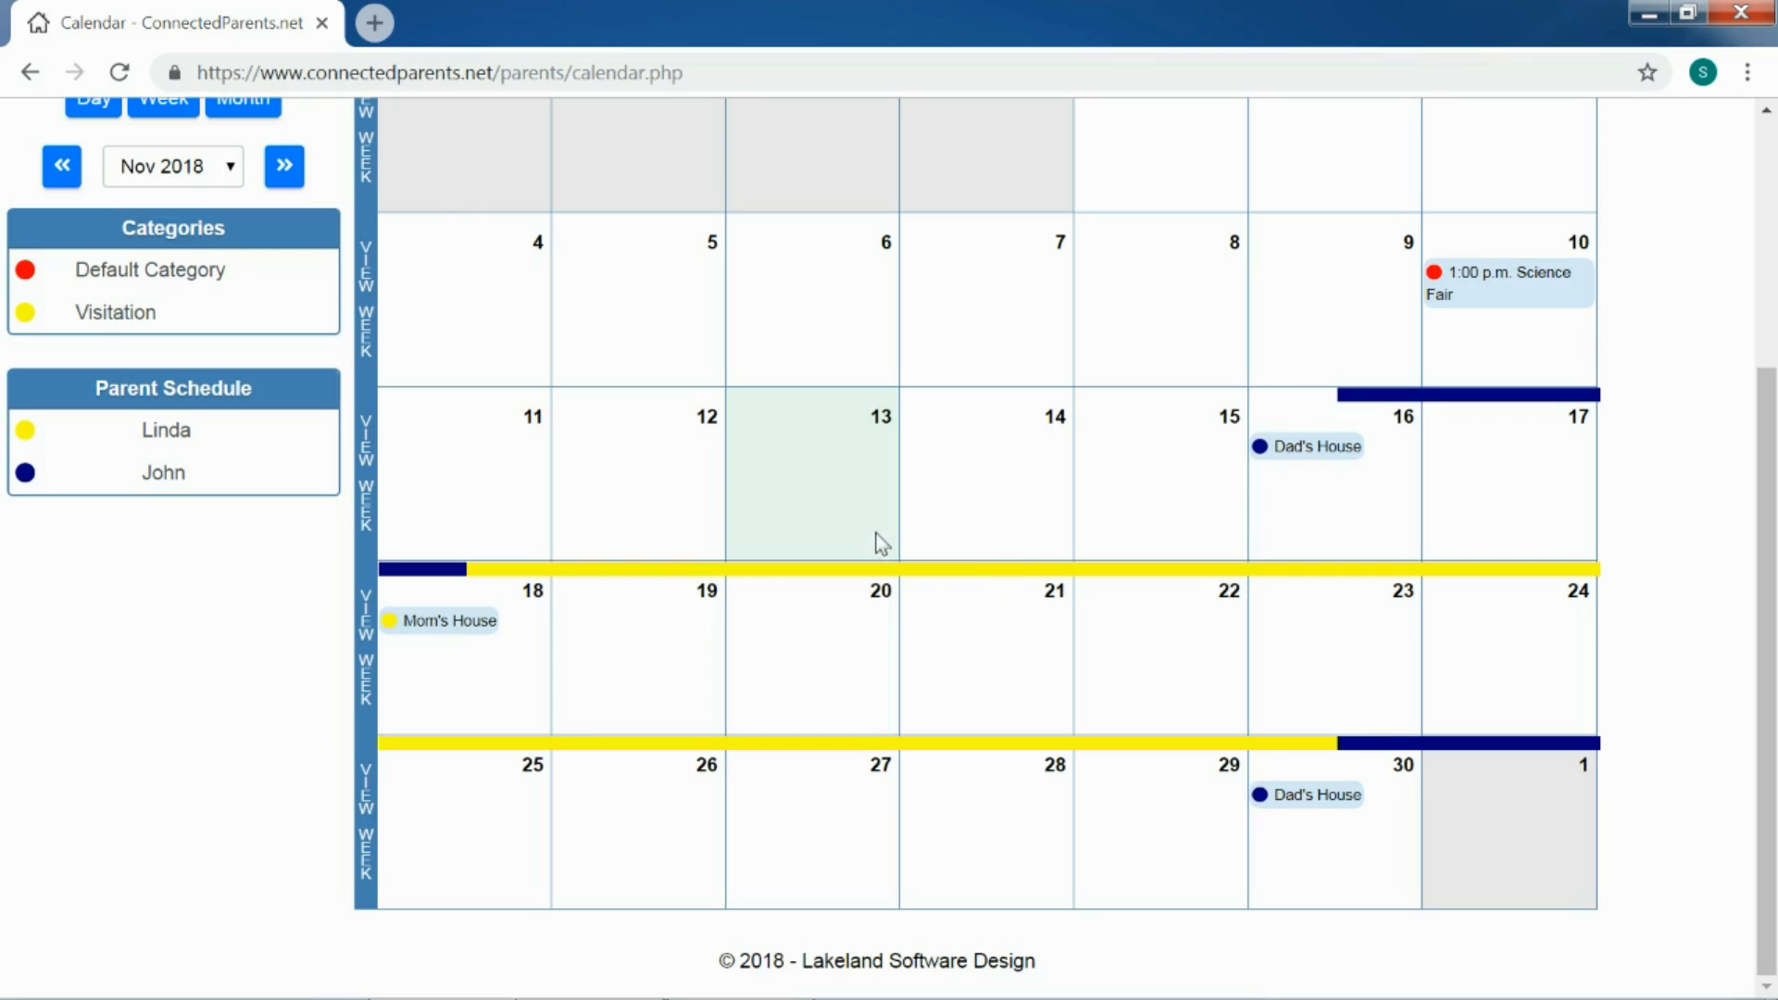
left_click(283, 167)
scroll(861, 639, "down", 3)
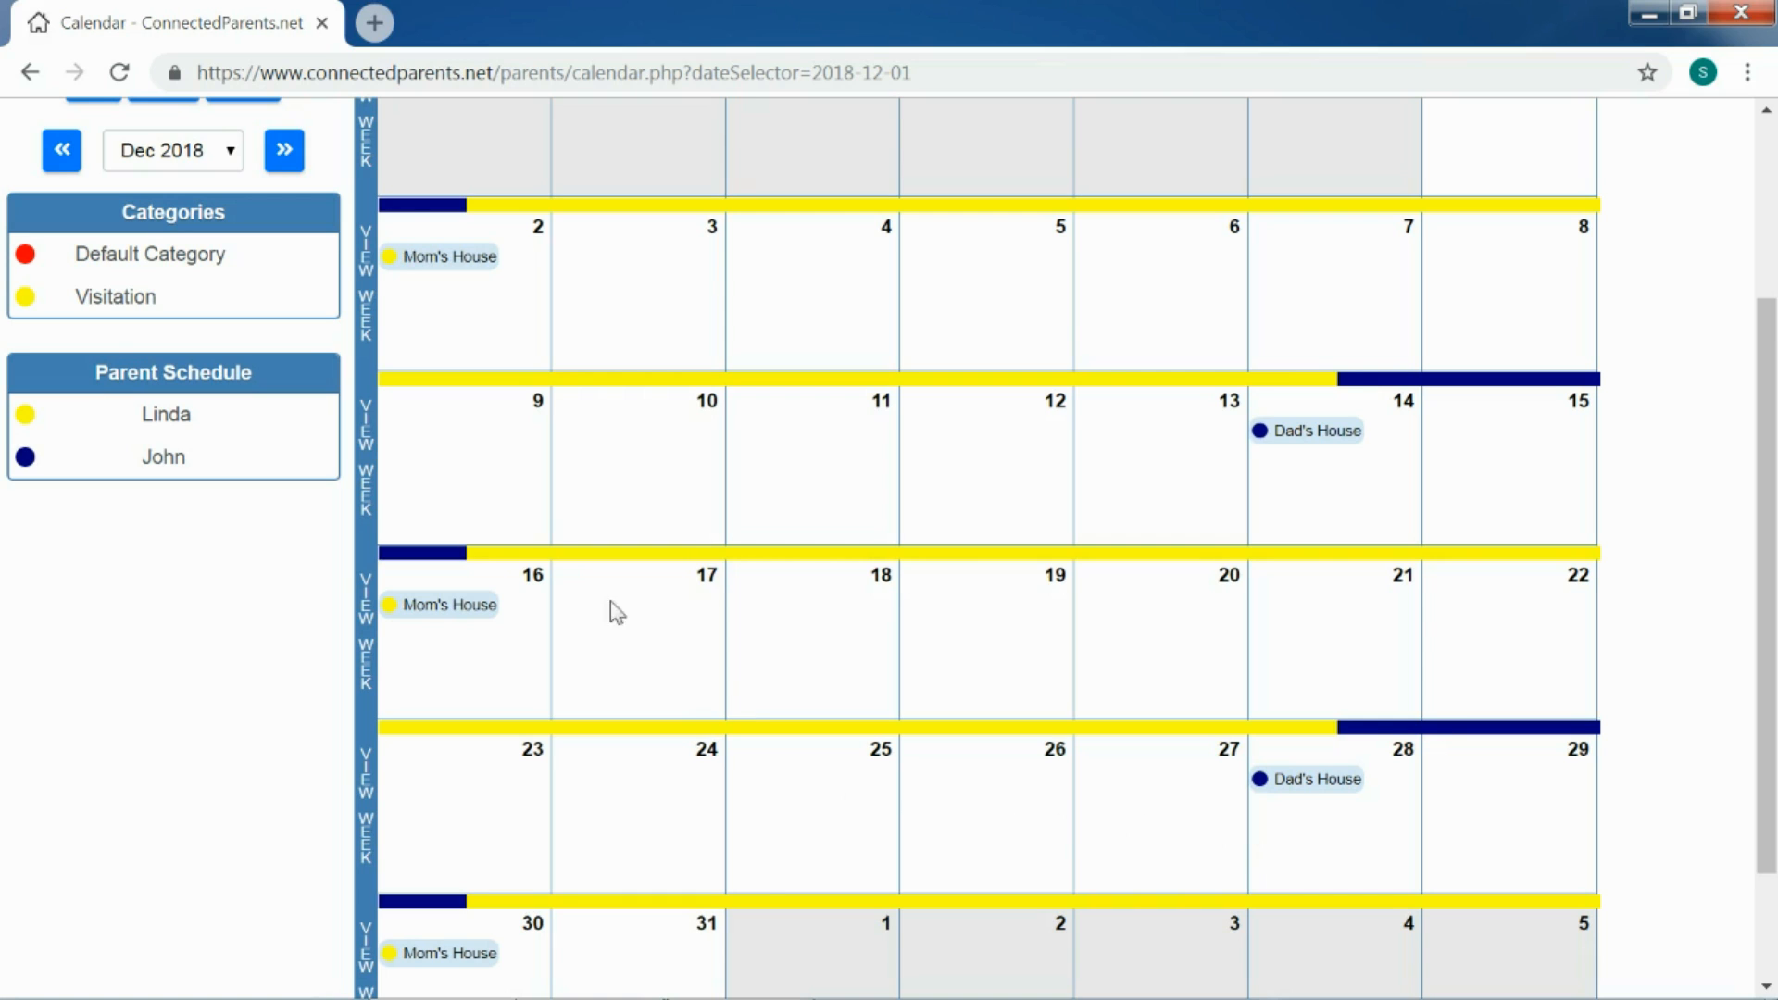
Step: Add a new transition event described as "Christmas at Dads" with the instructions "Dad to pick up kids"
scroll(287, 337, "up", 2)
left_click(188, 158)
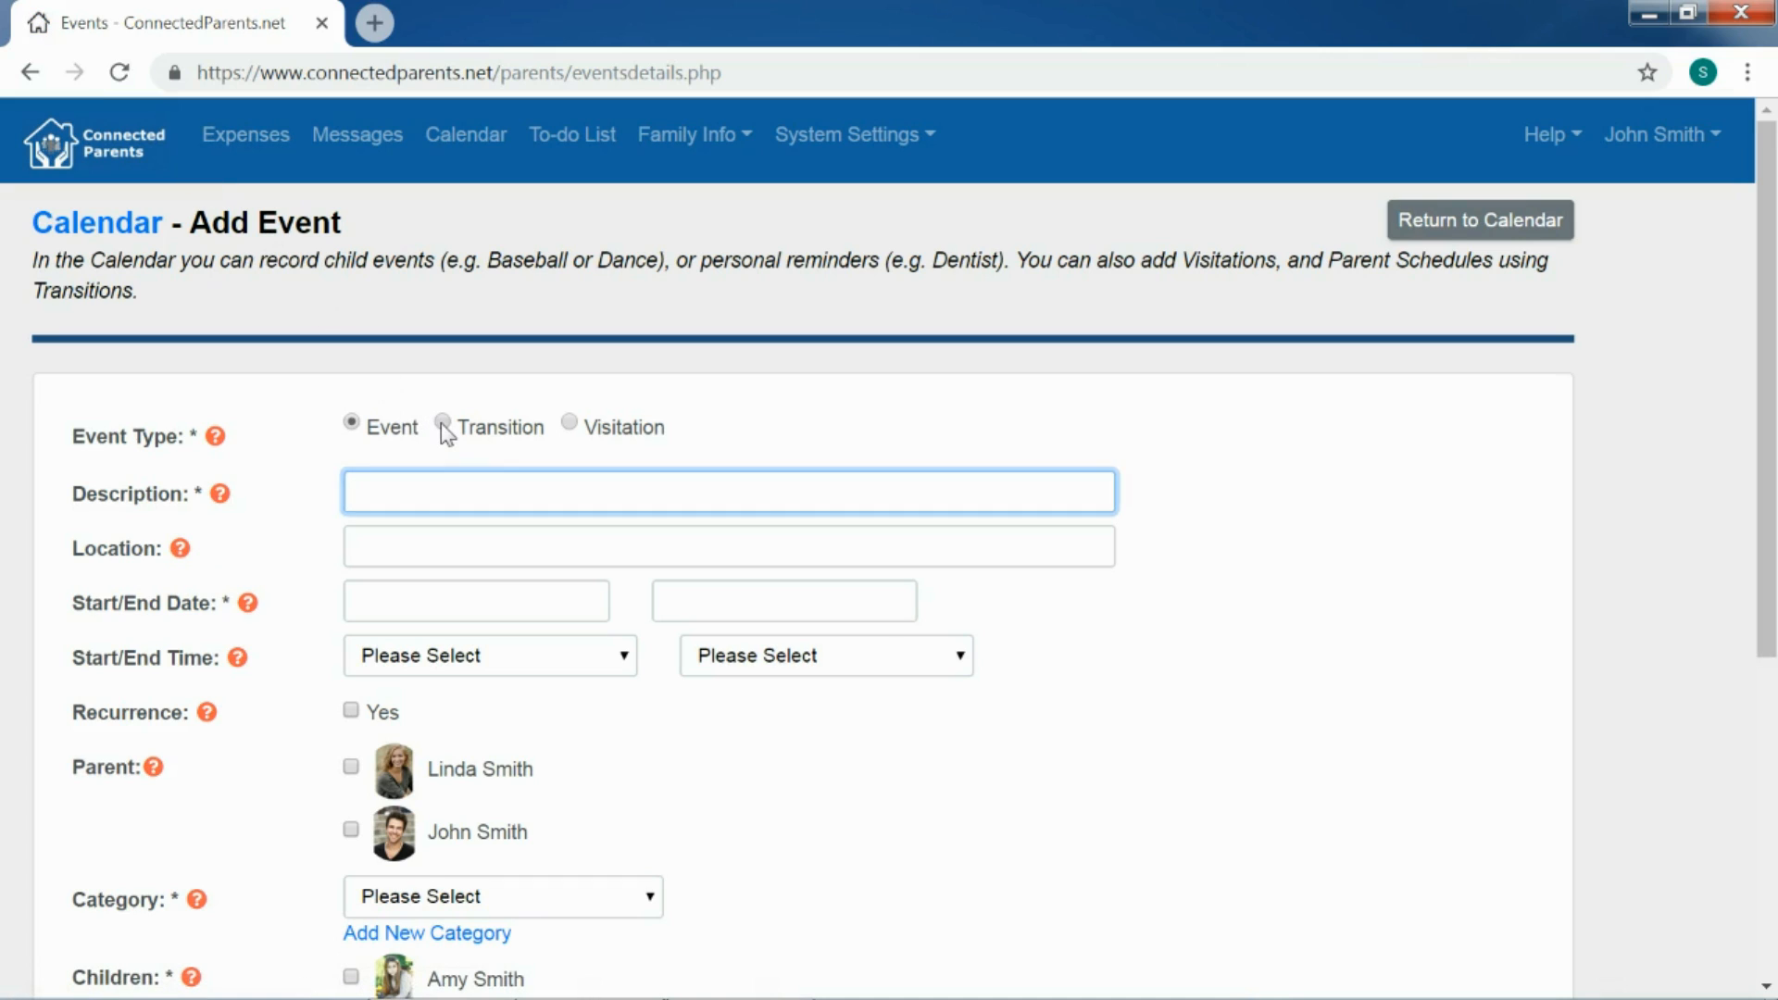
left_click(442, 424)
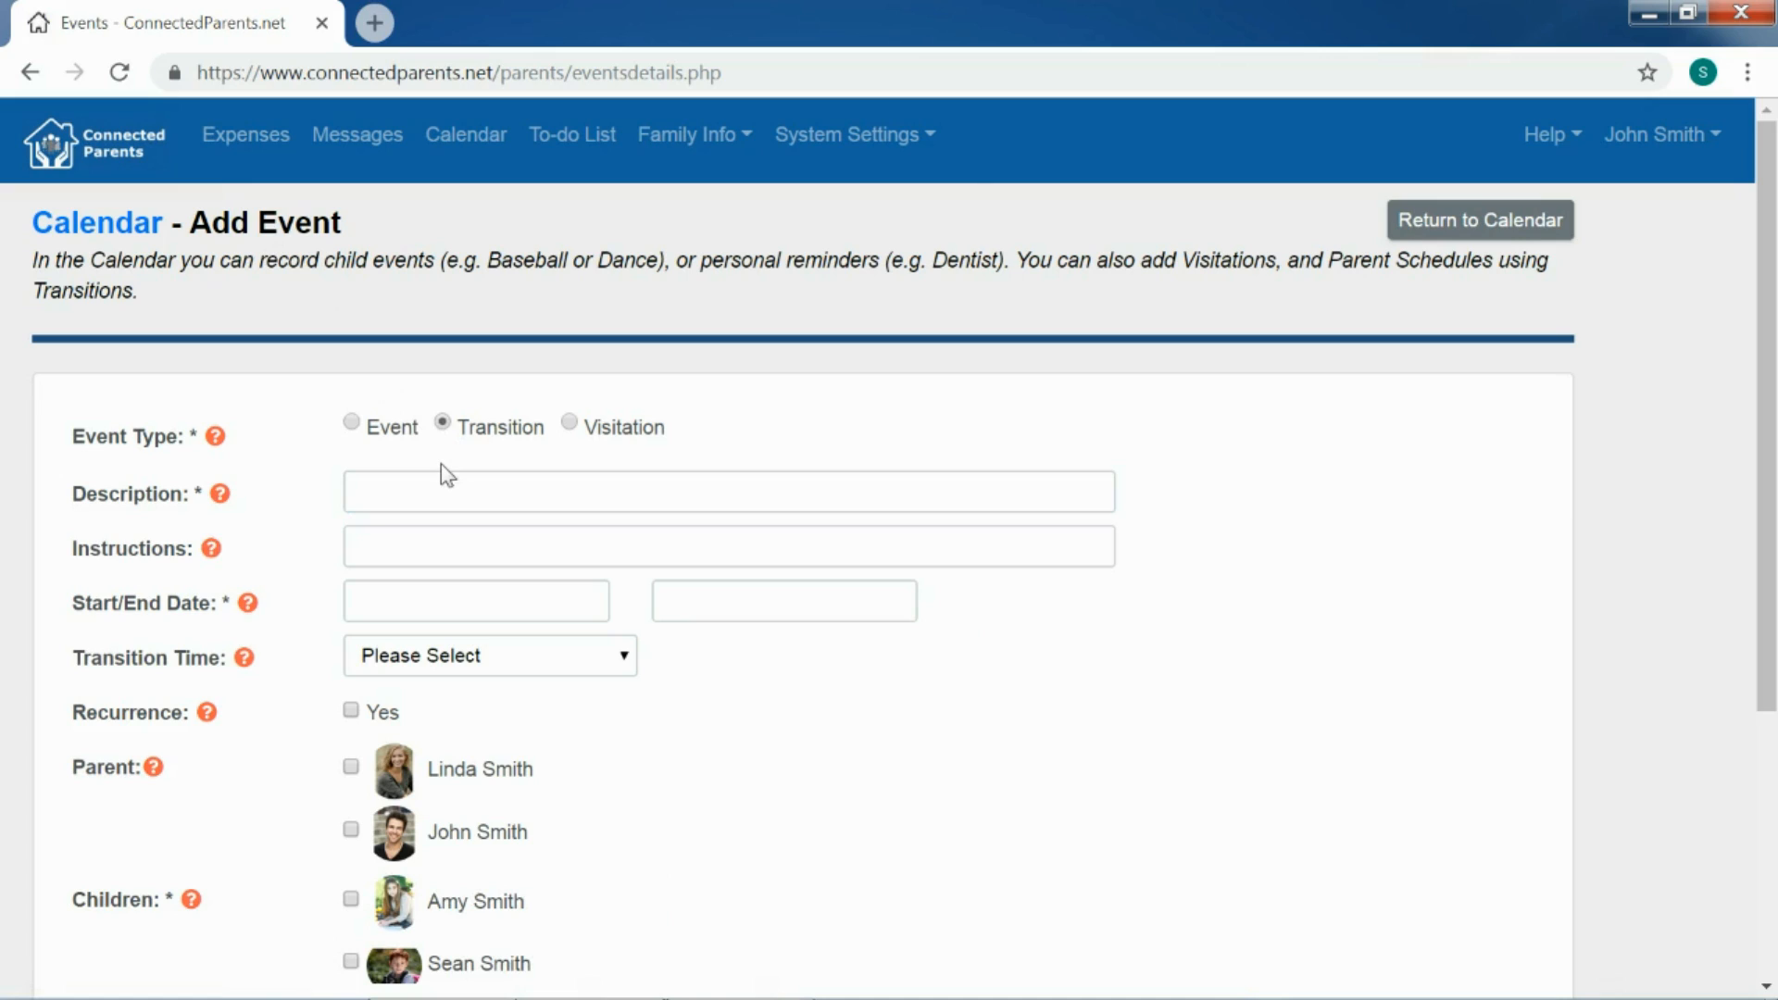
left_click(450, 485)
type("Christmas and Dadt")
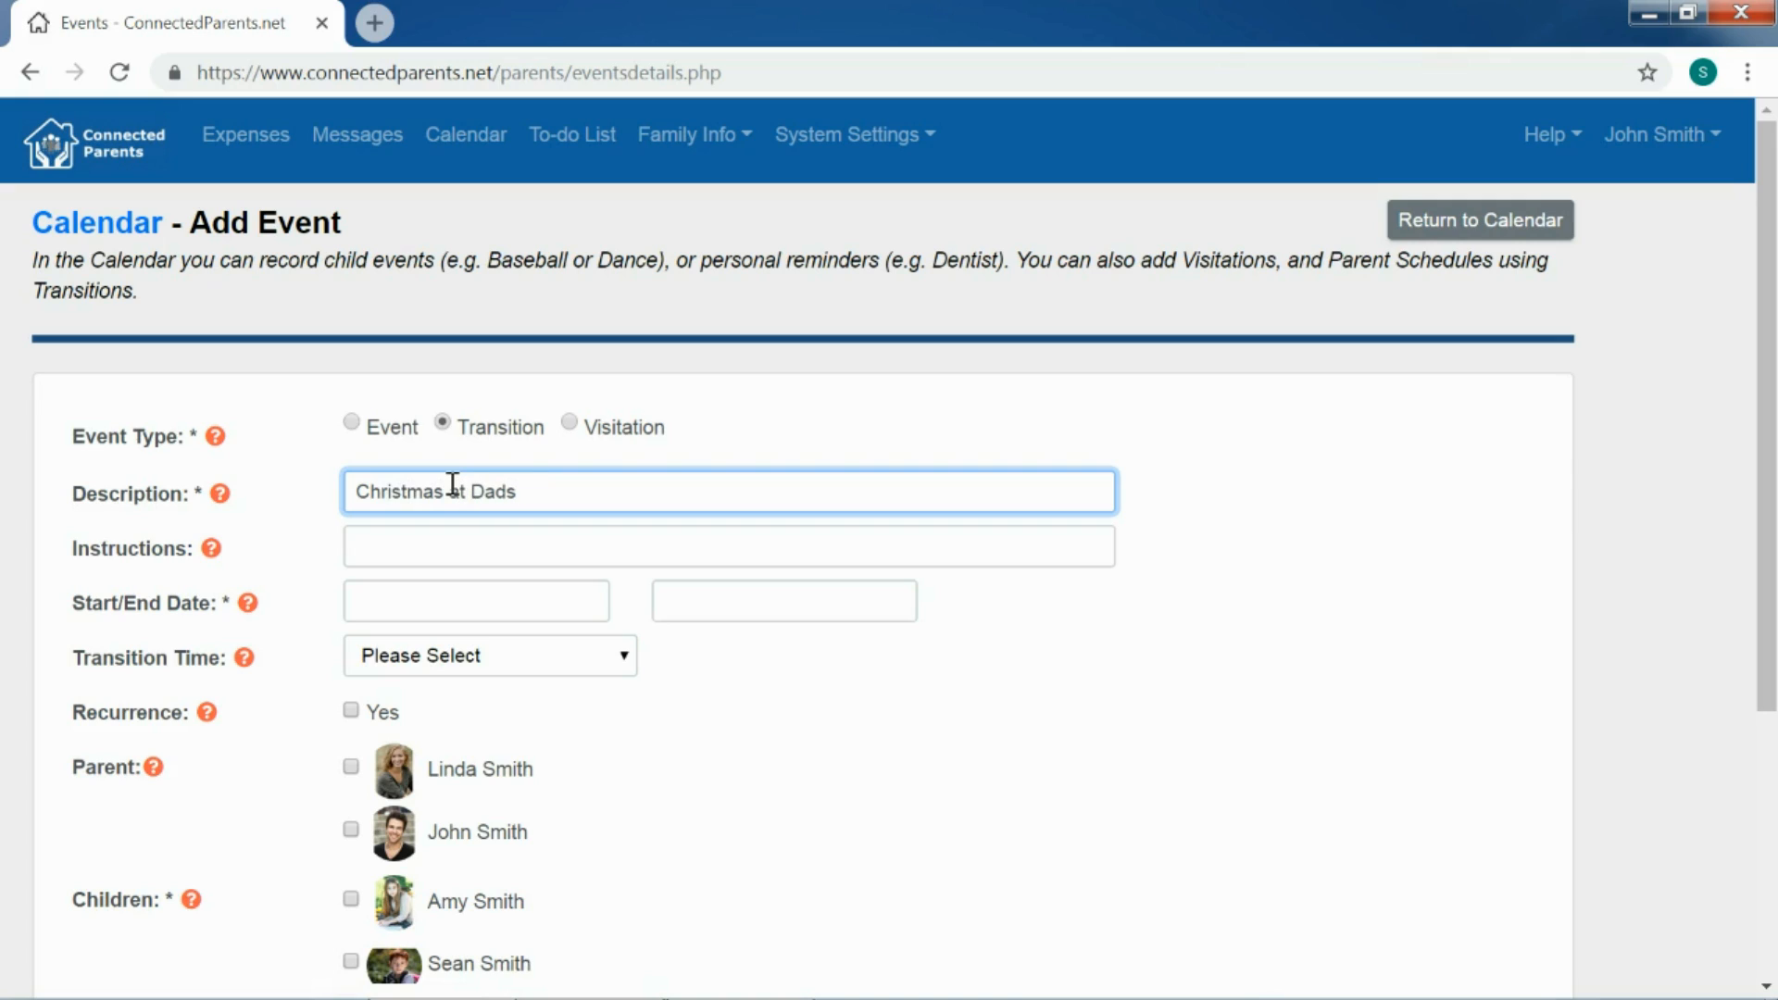
scroll(501, 530, "down", 2)
left_click(462, 418)
type("Dad to pick up kids")
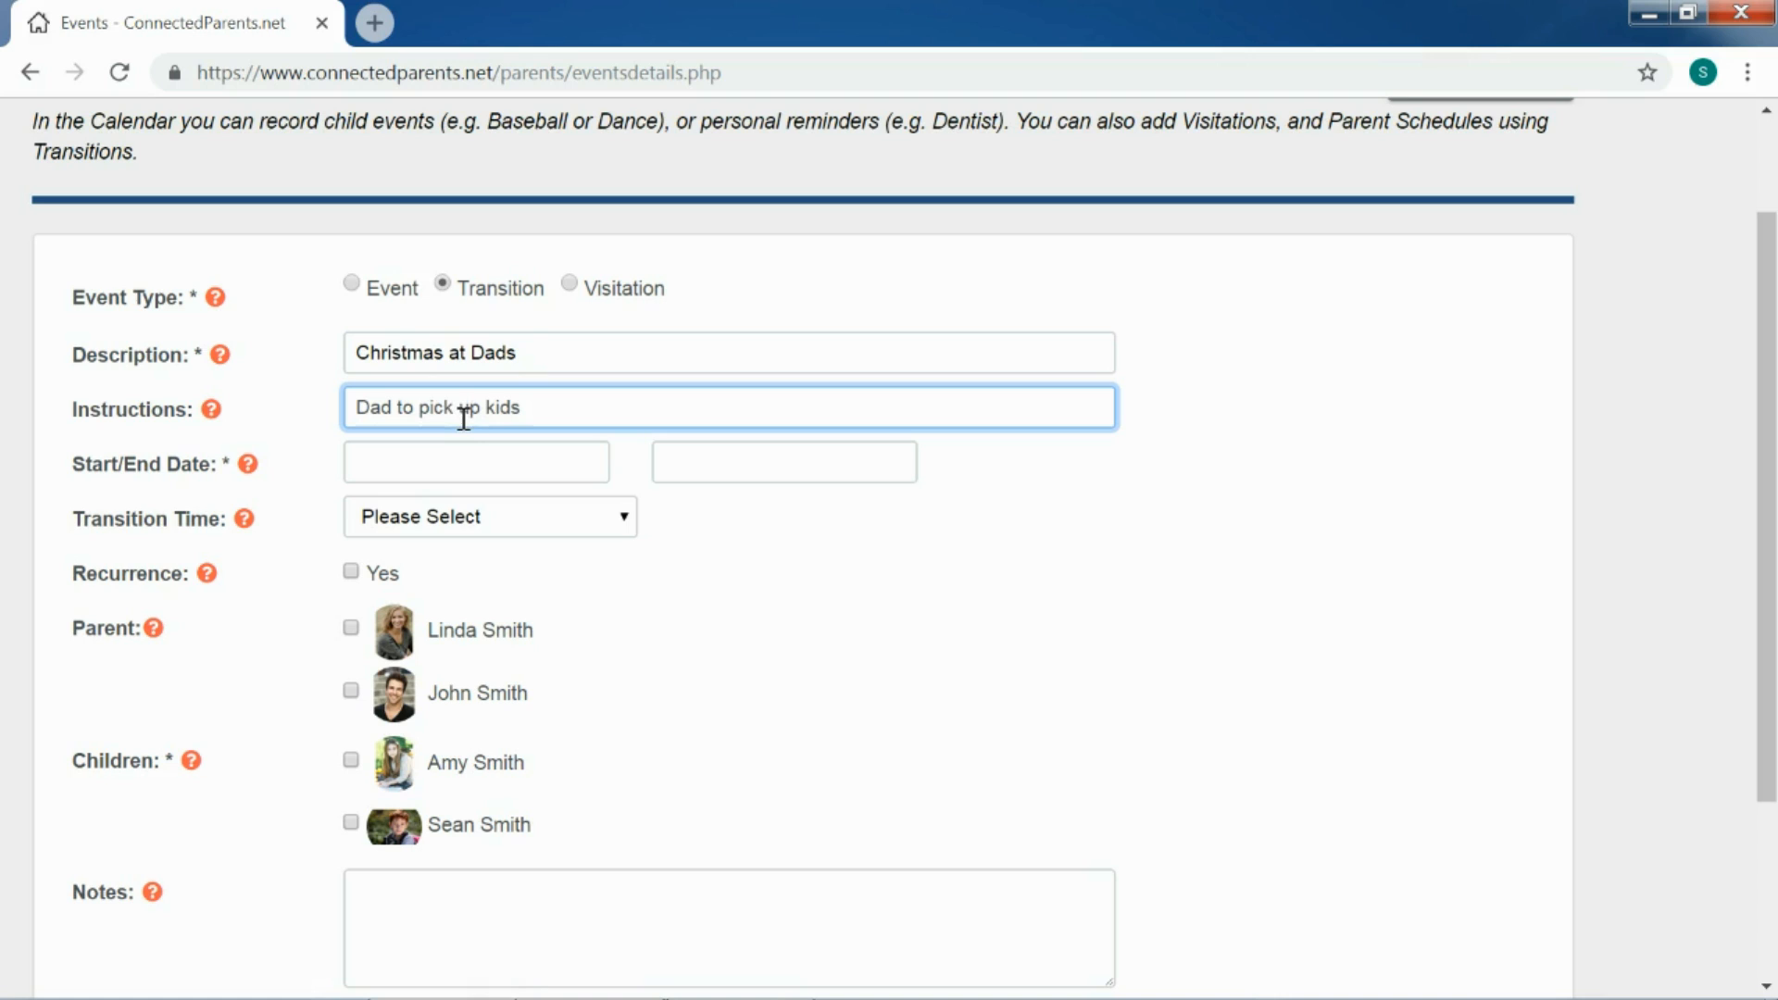
Step: Set both the start and end date of the Christmas at Dads transition to 12/25/2018
left_click(519, 460)
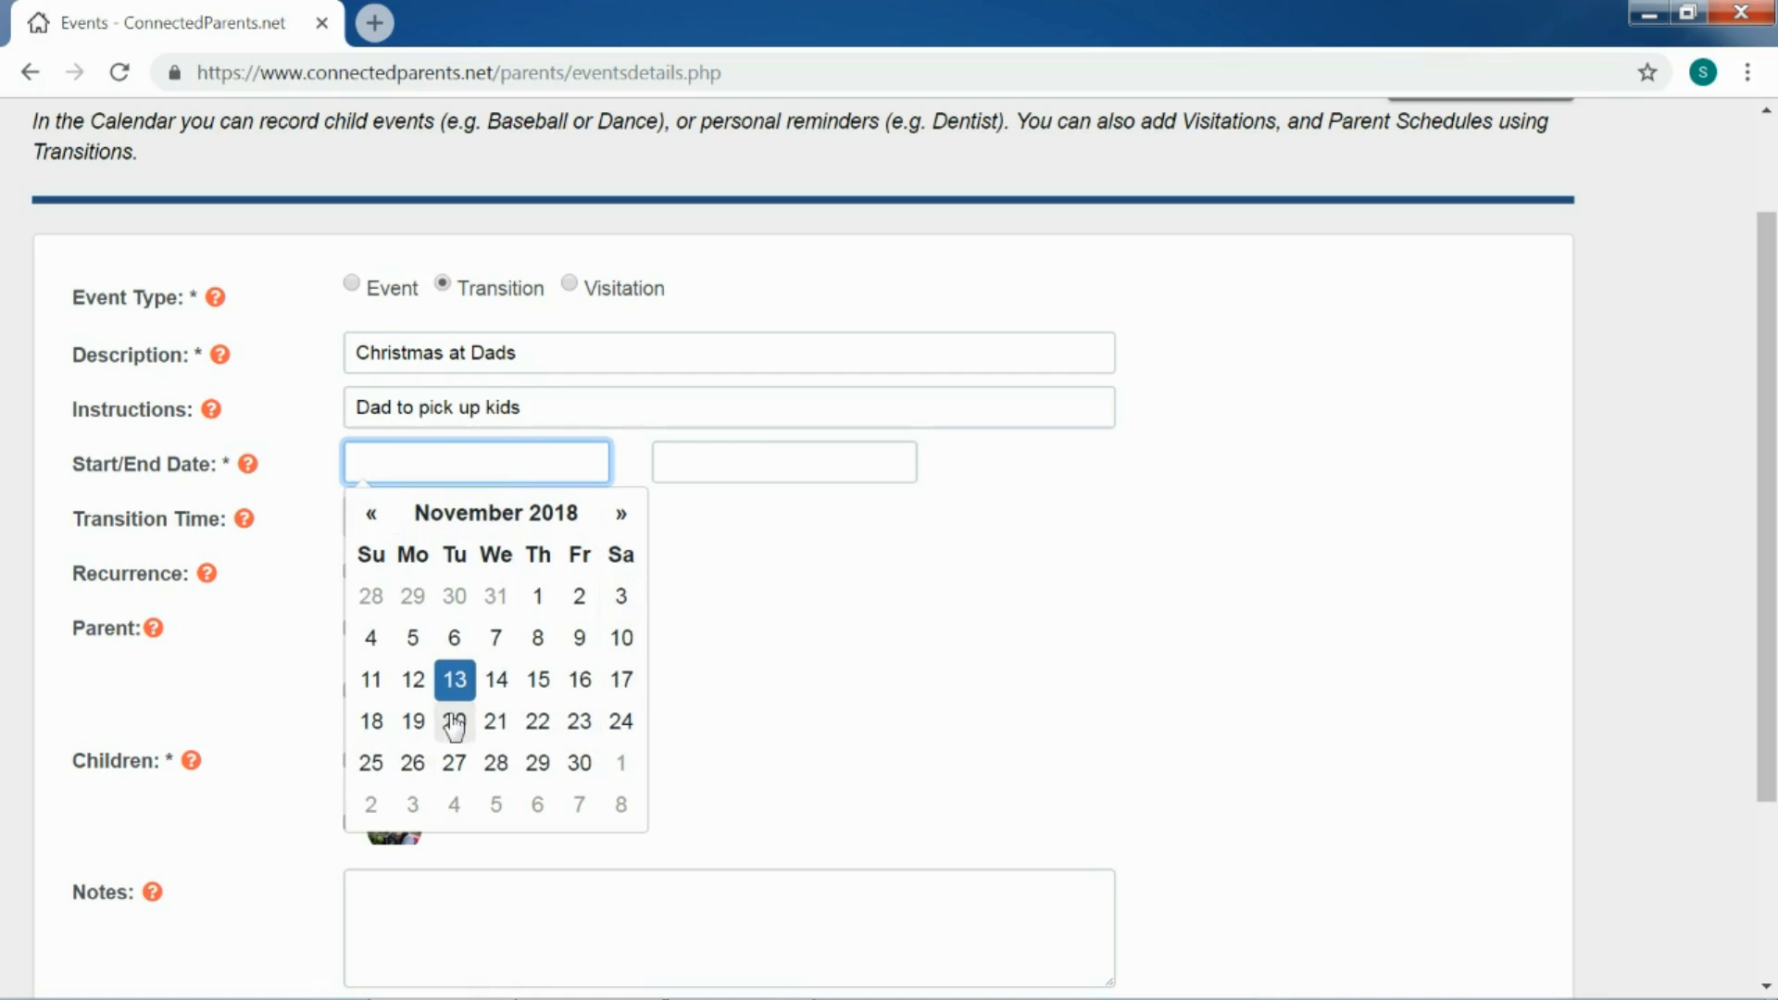
left_click(620, 513)
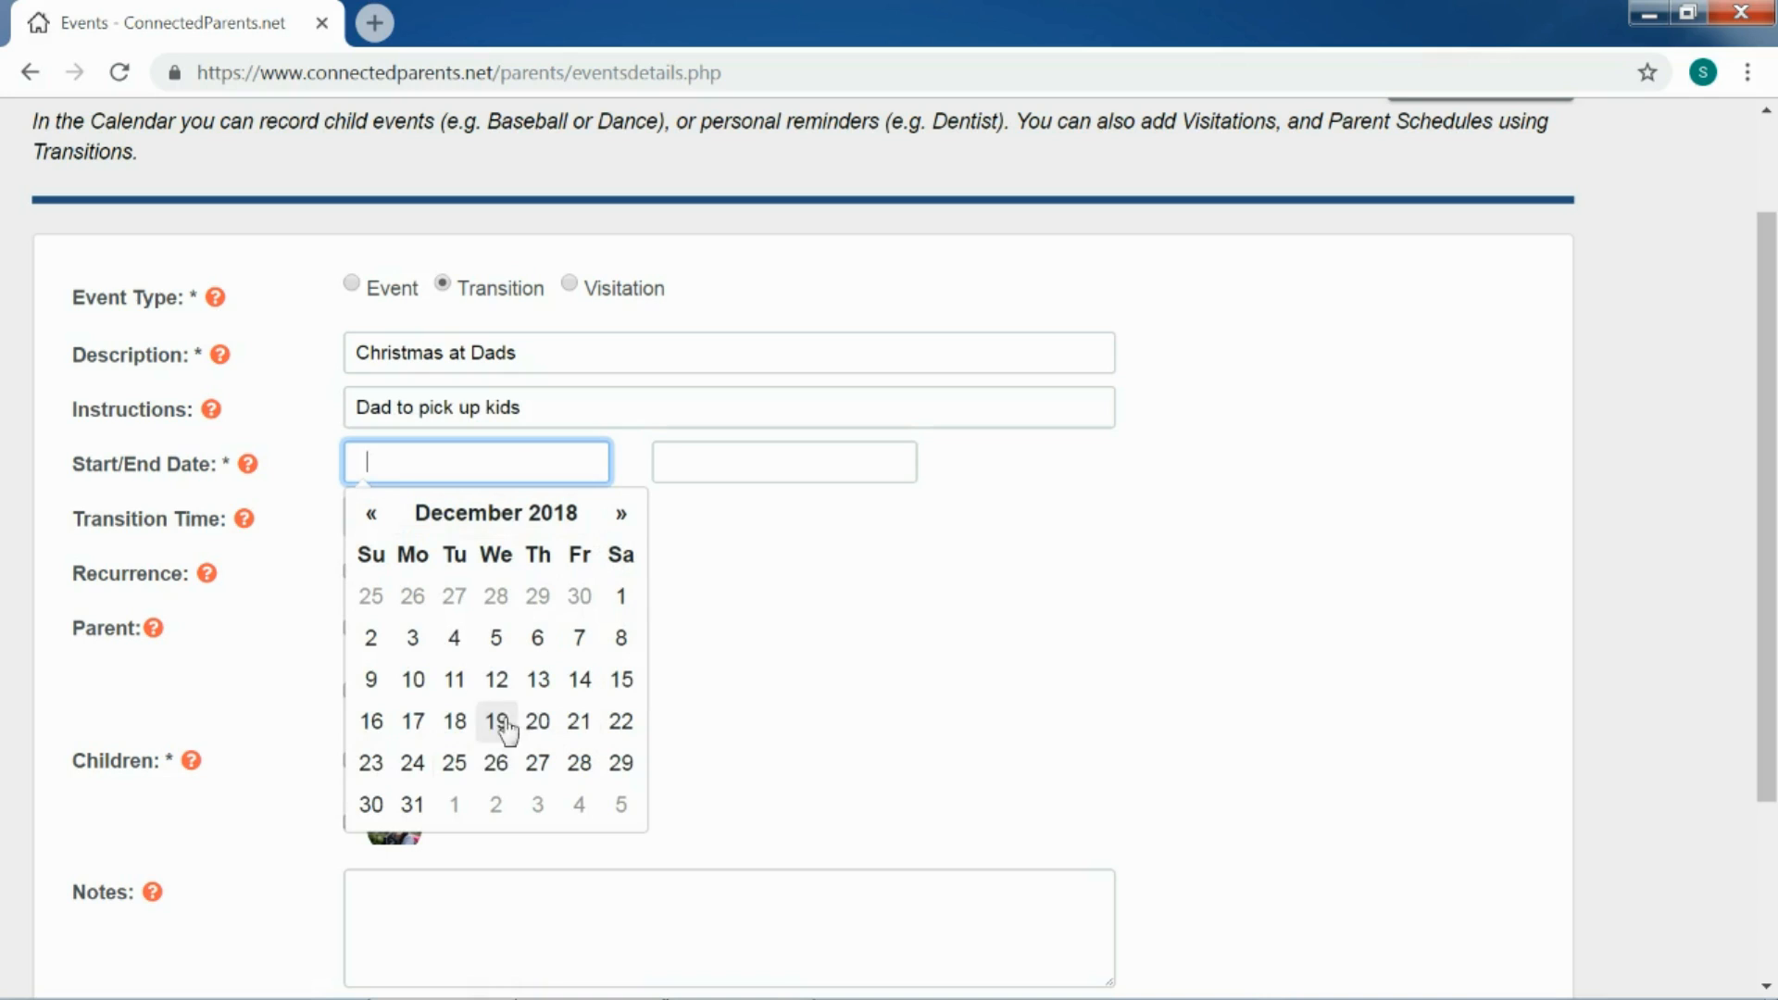
left_click(454, 765)
left_click(848, 465)
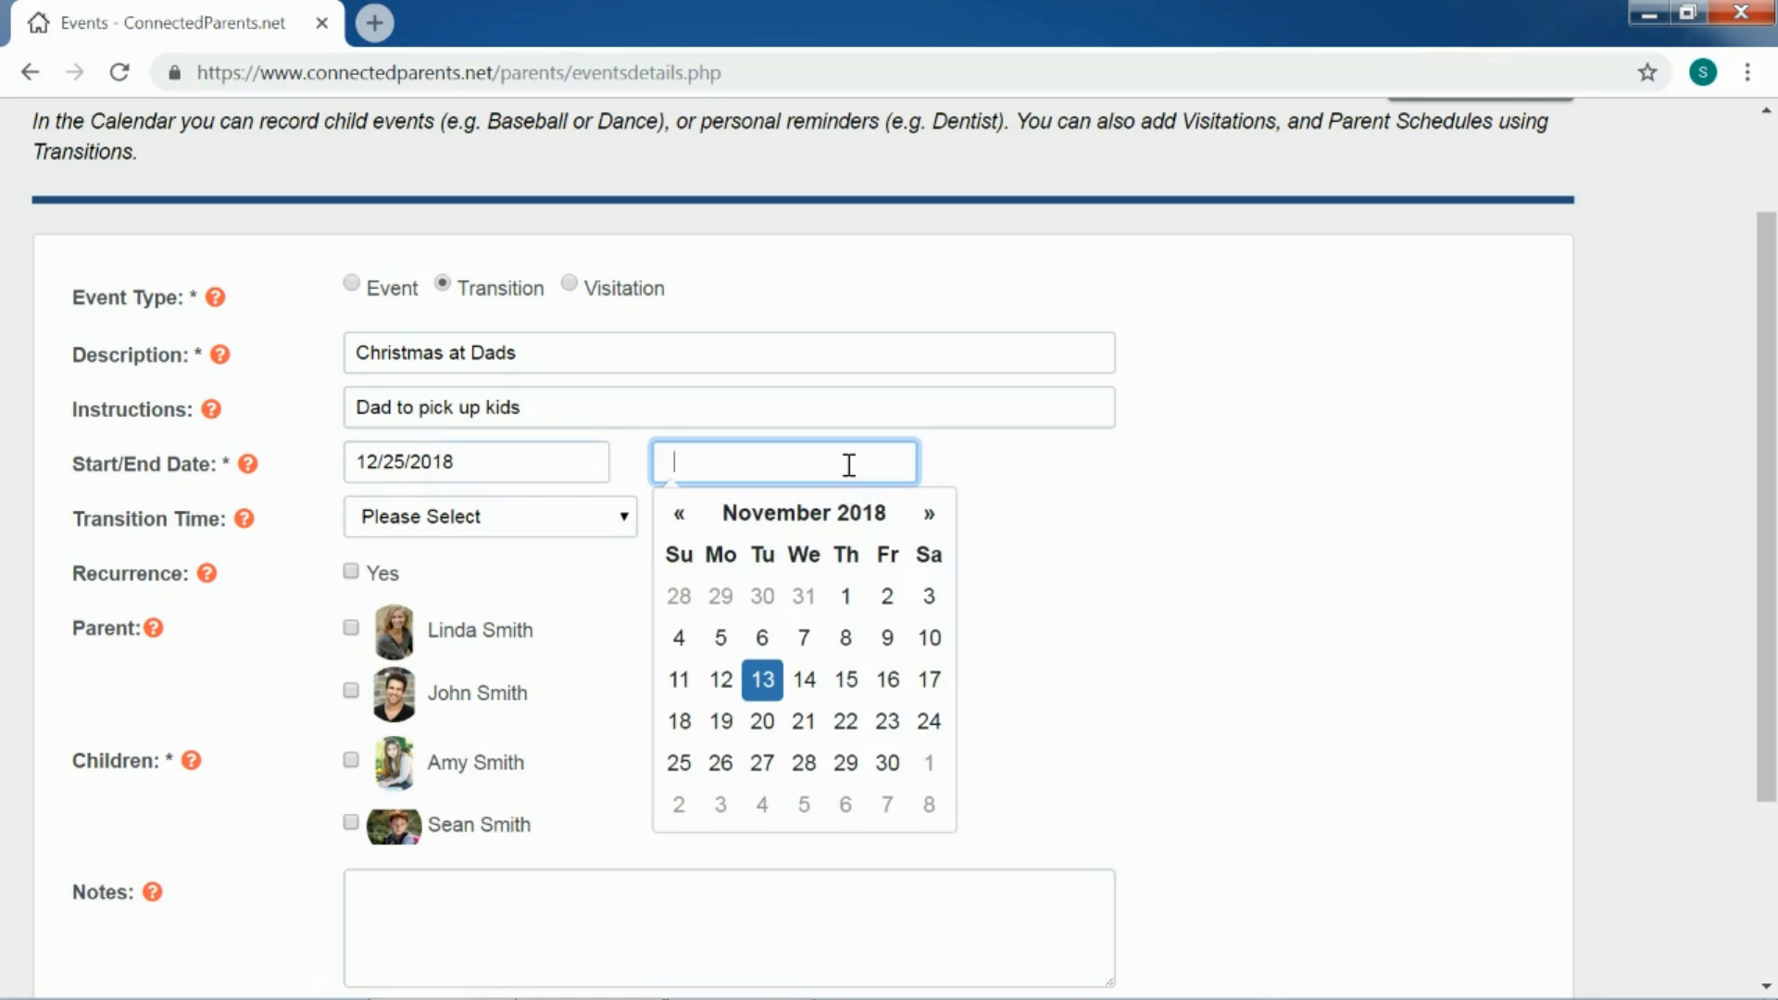
left_click(927, 513)
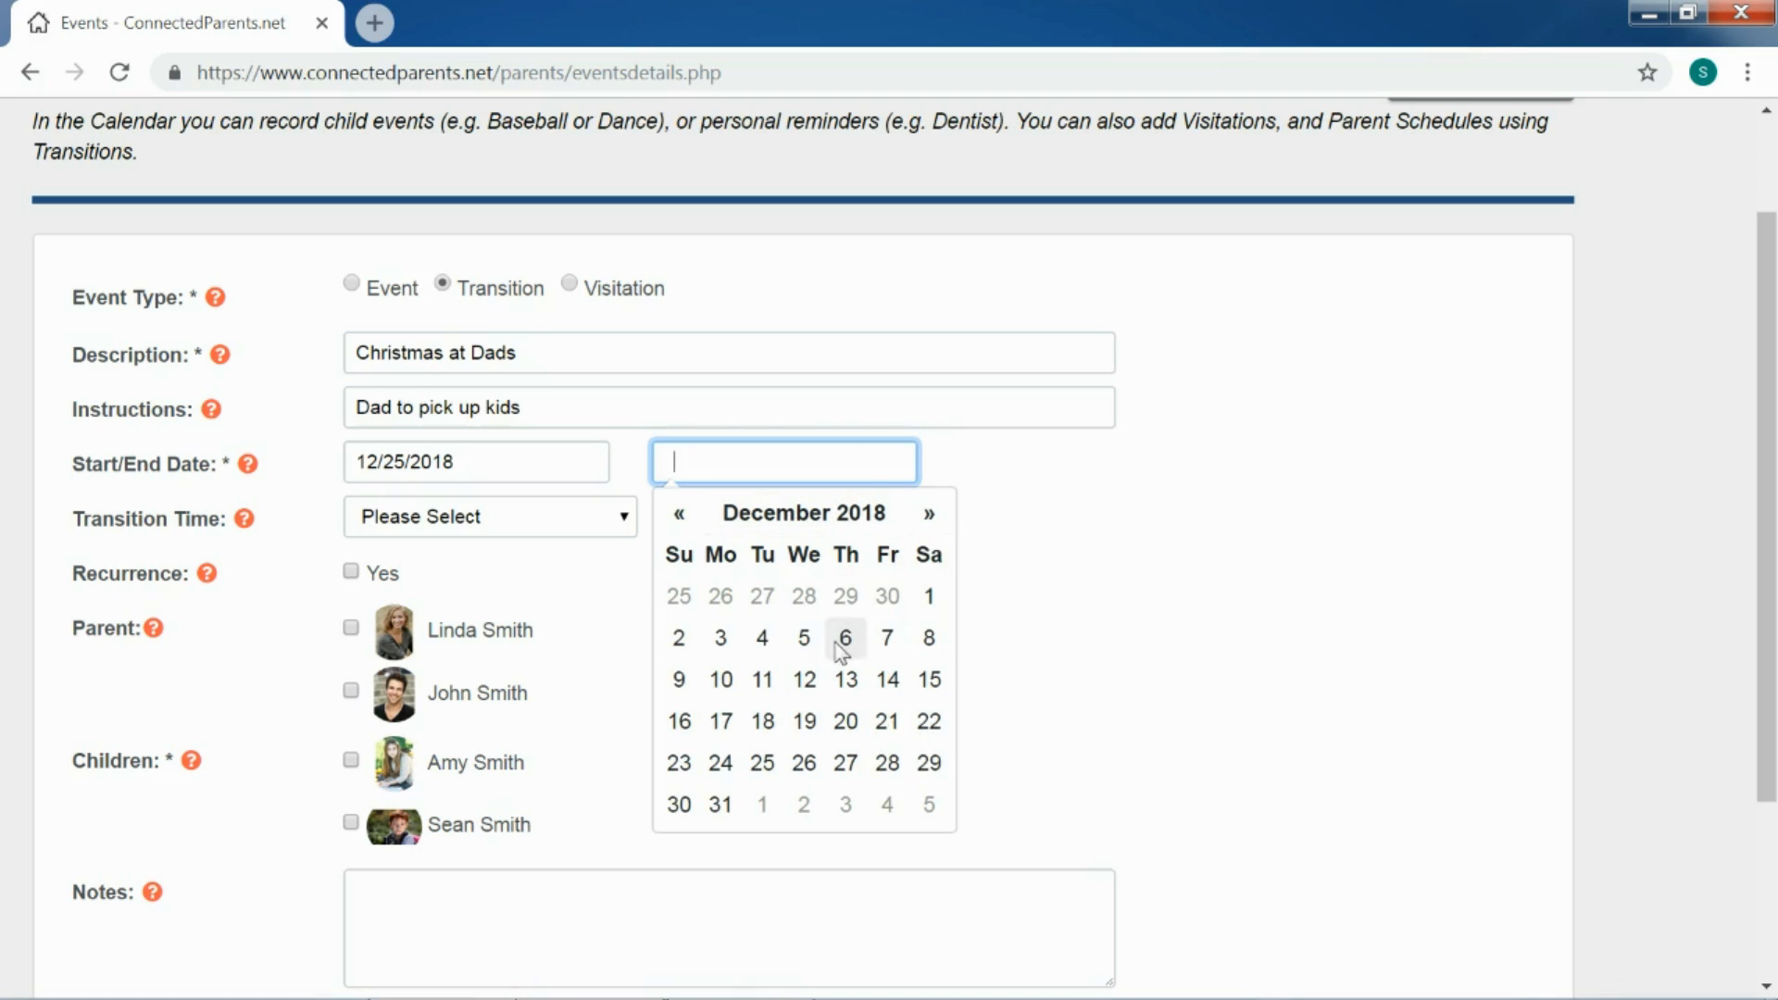
left_click(761, 765)
Step: Set the transition time for Christmas at Dads to 5:00 p.m
scroll(653, 641, "down", 2)
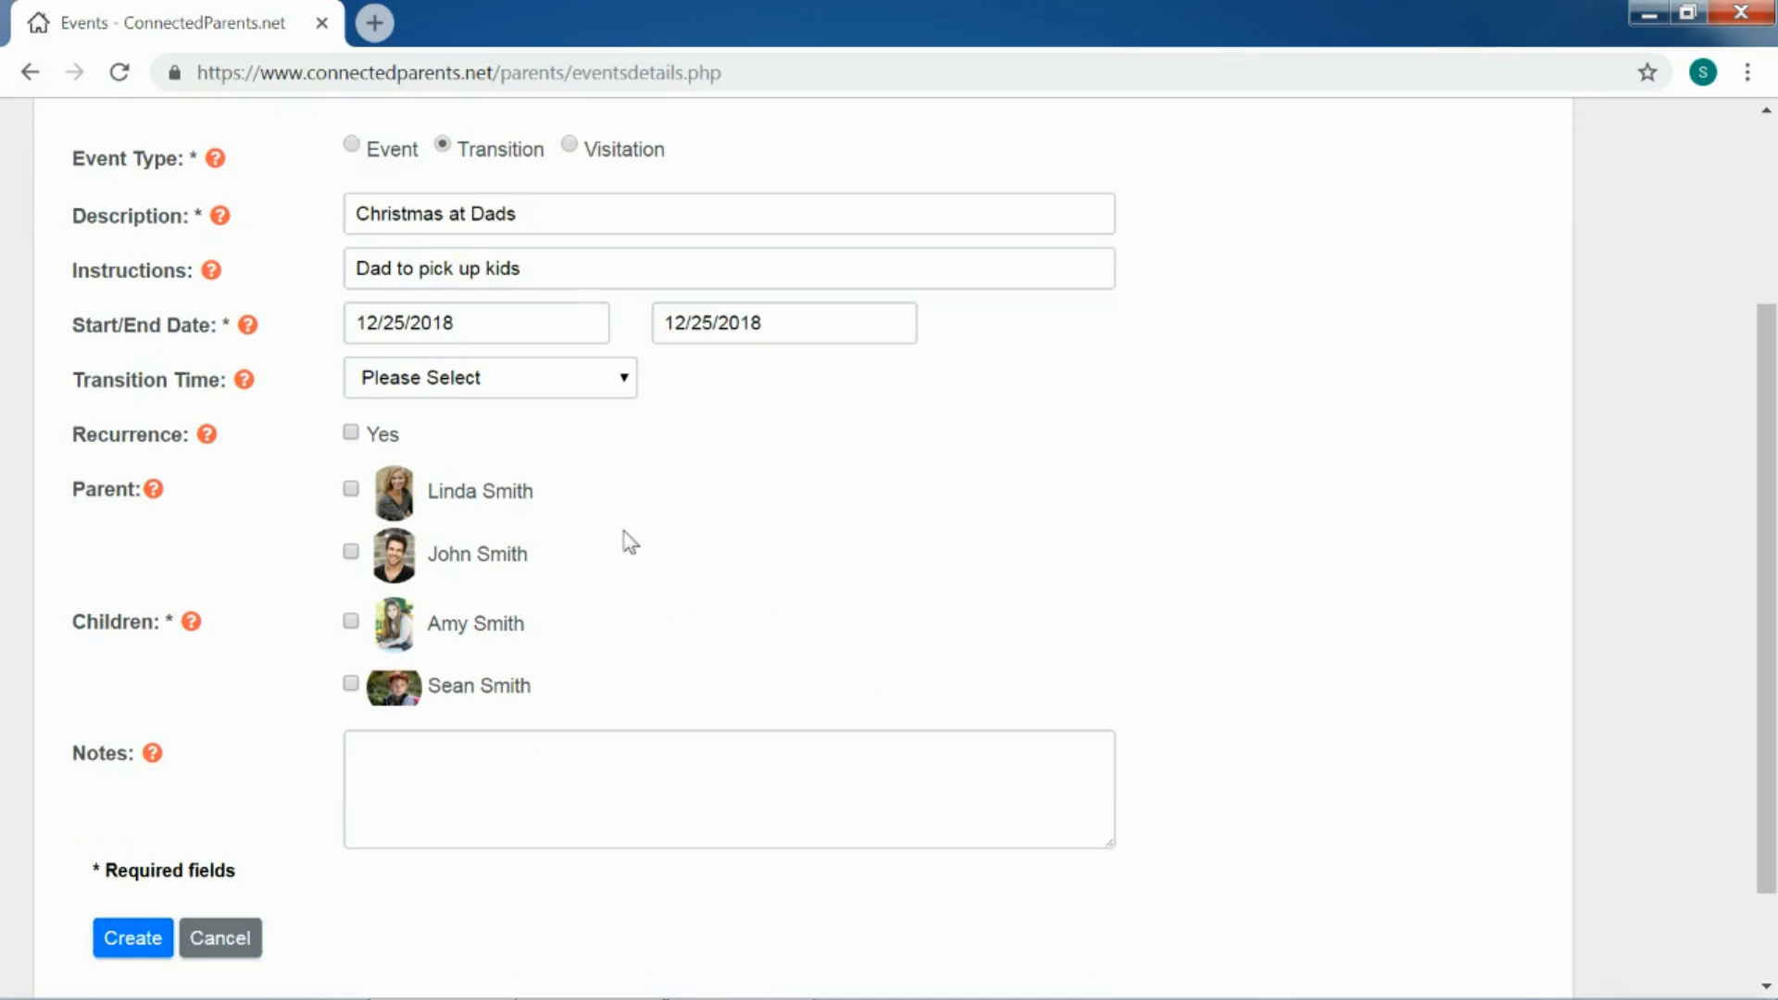
left_click(559, 385)
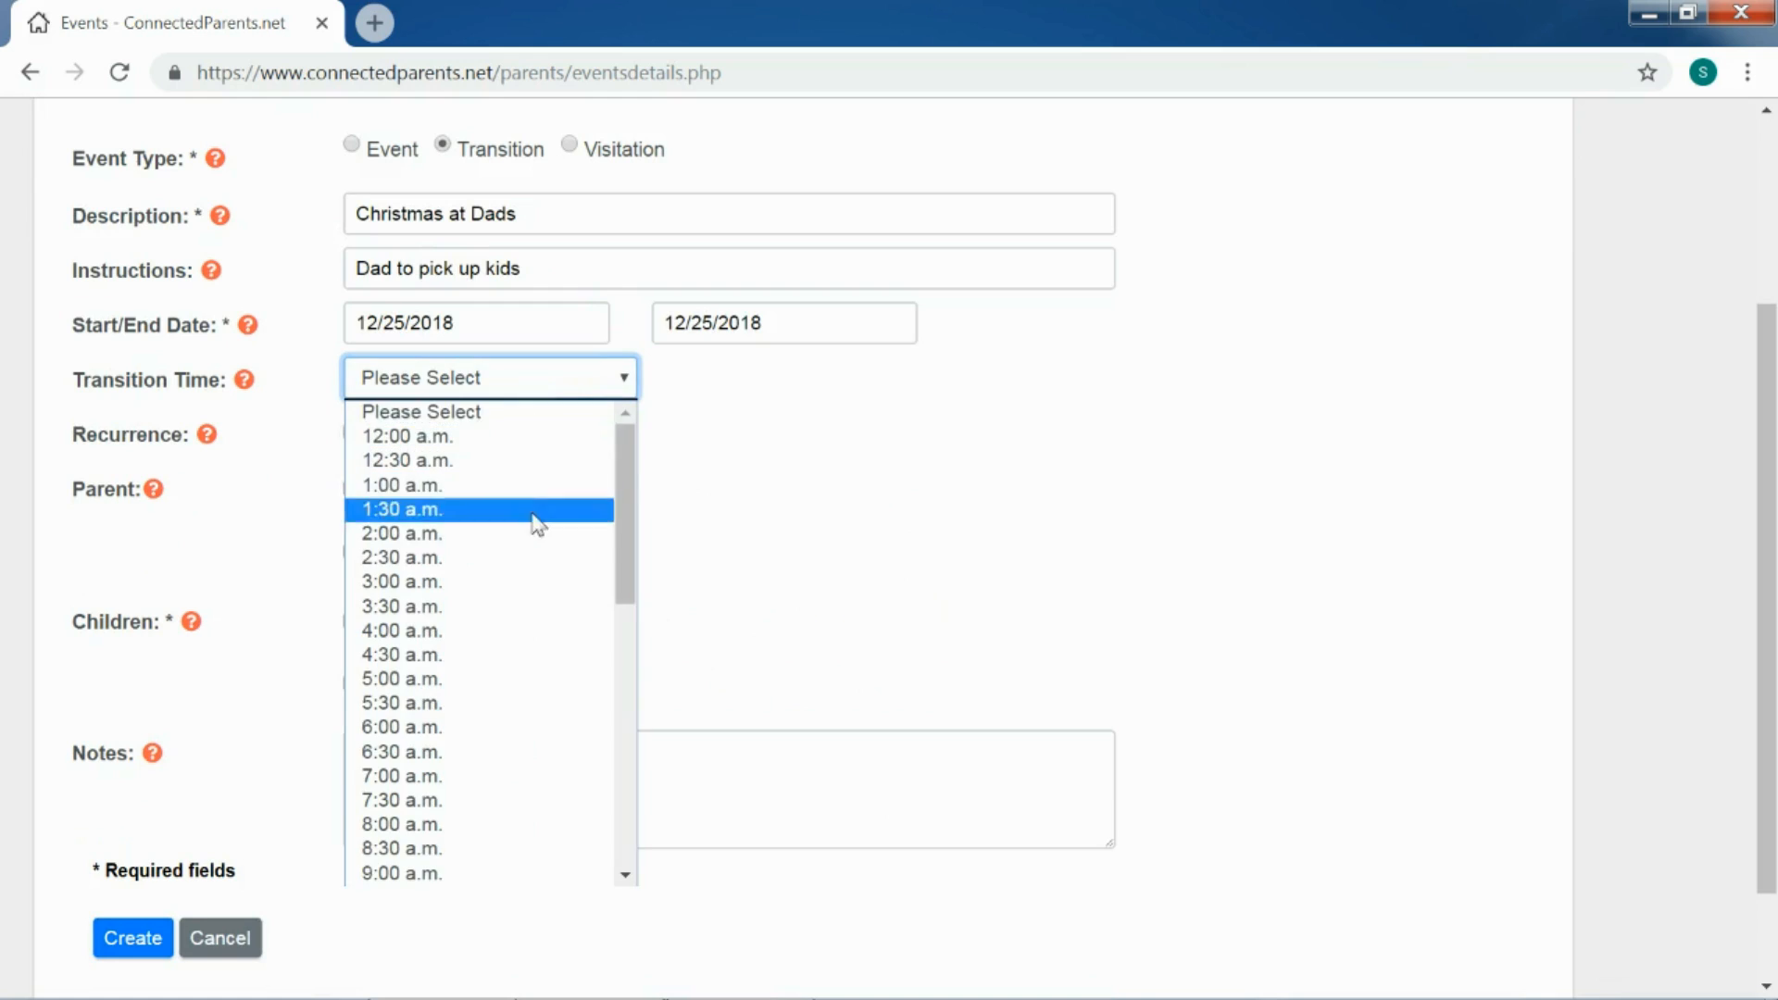
scroll(536, 555, "down", 5)
left_click(484, 706)
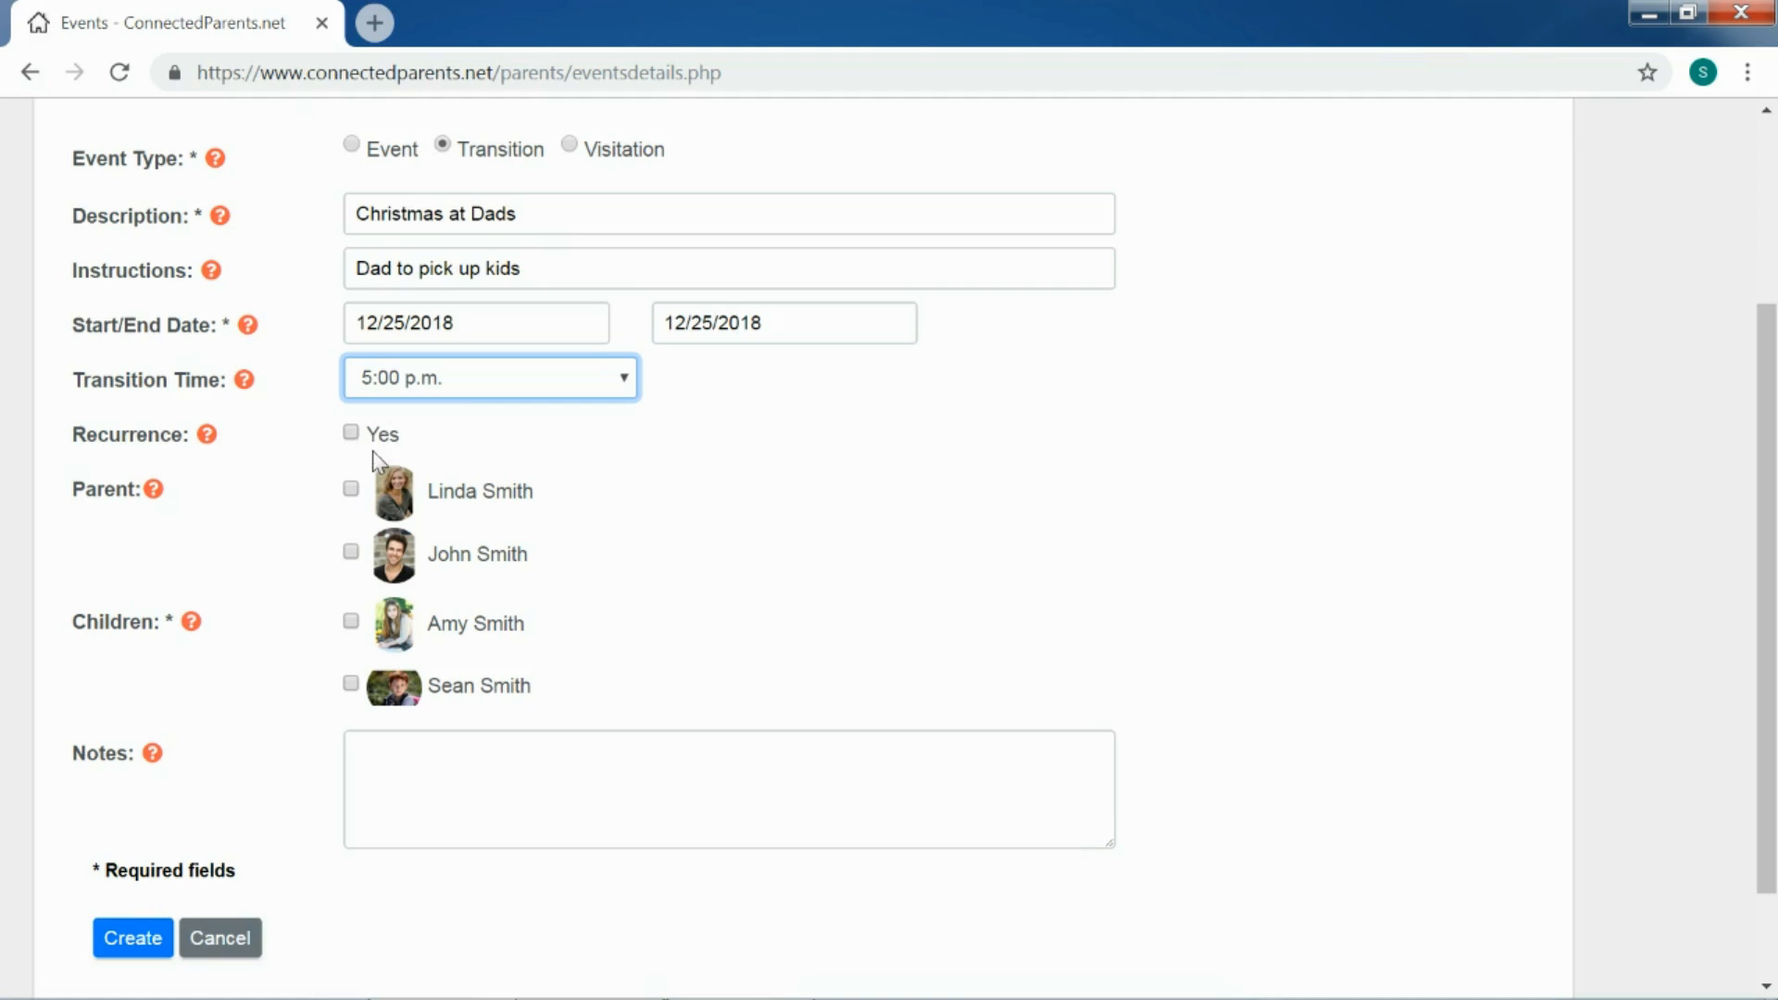
Step: Assign the father and both children to the Christmas at Dads transition and create it
left_click(350, 551)
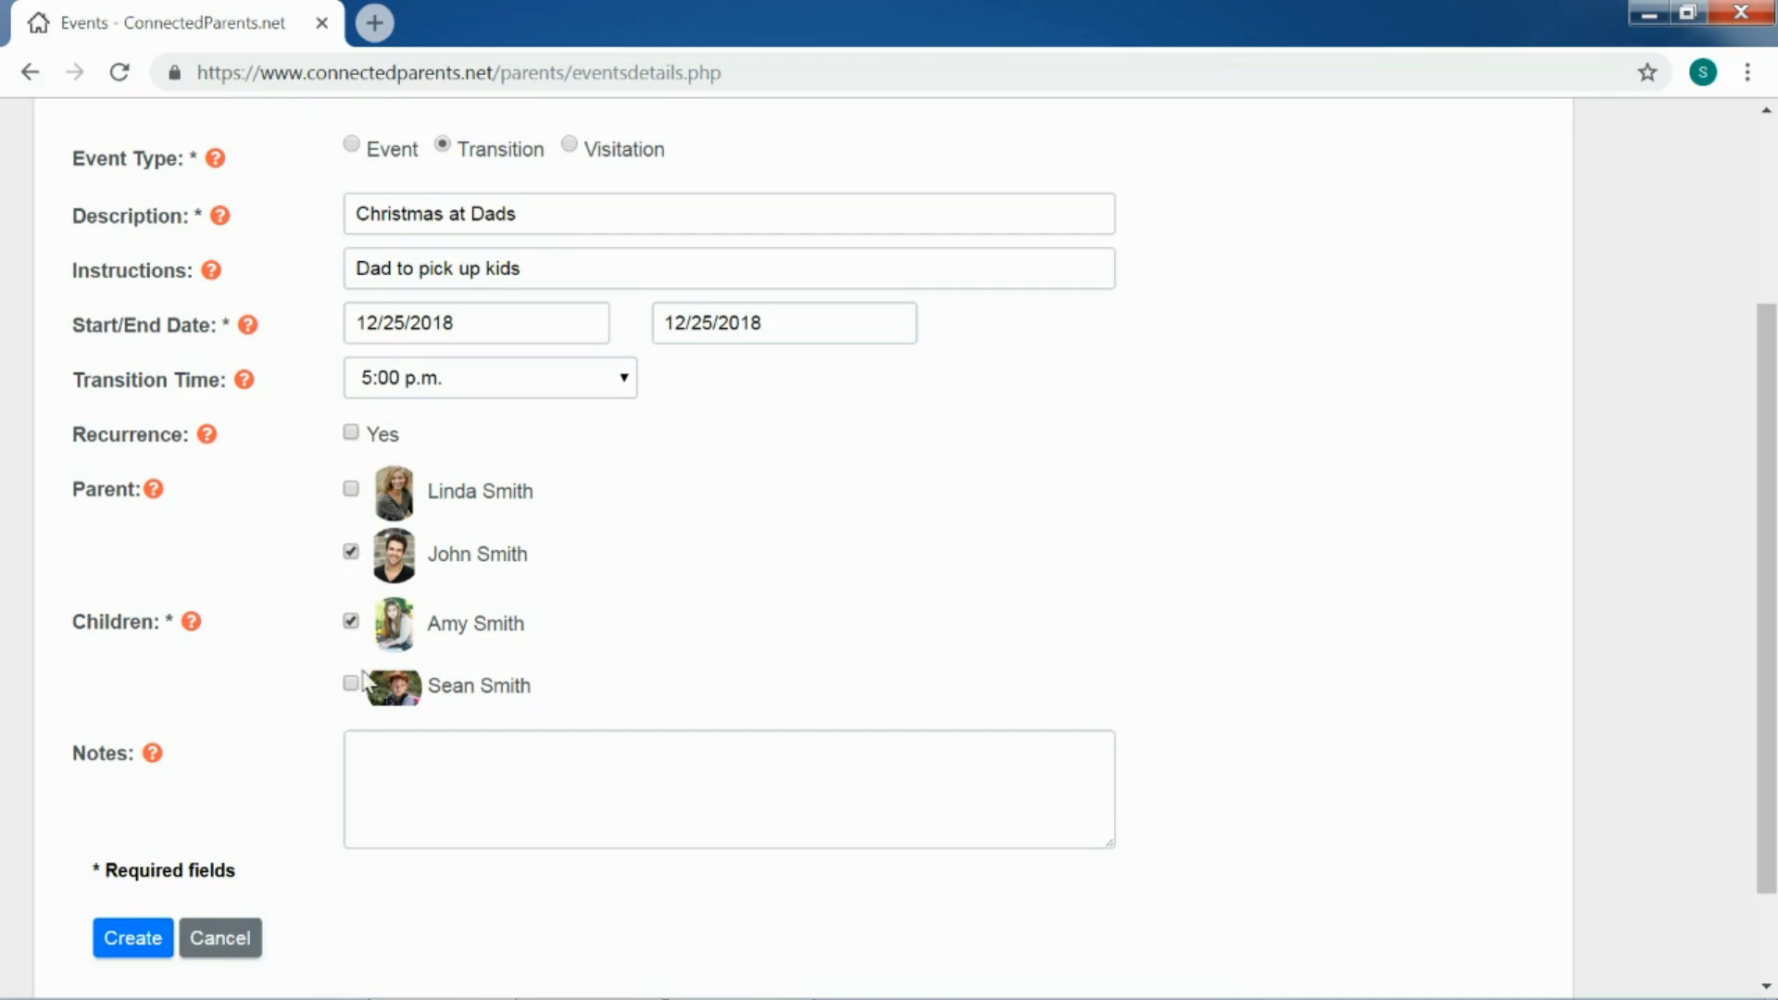
left_click(356, 693)
scroll(1175, 646, "down", 2)
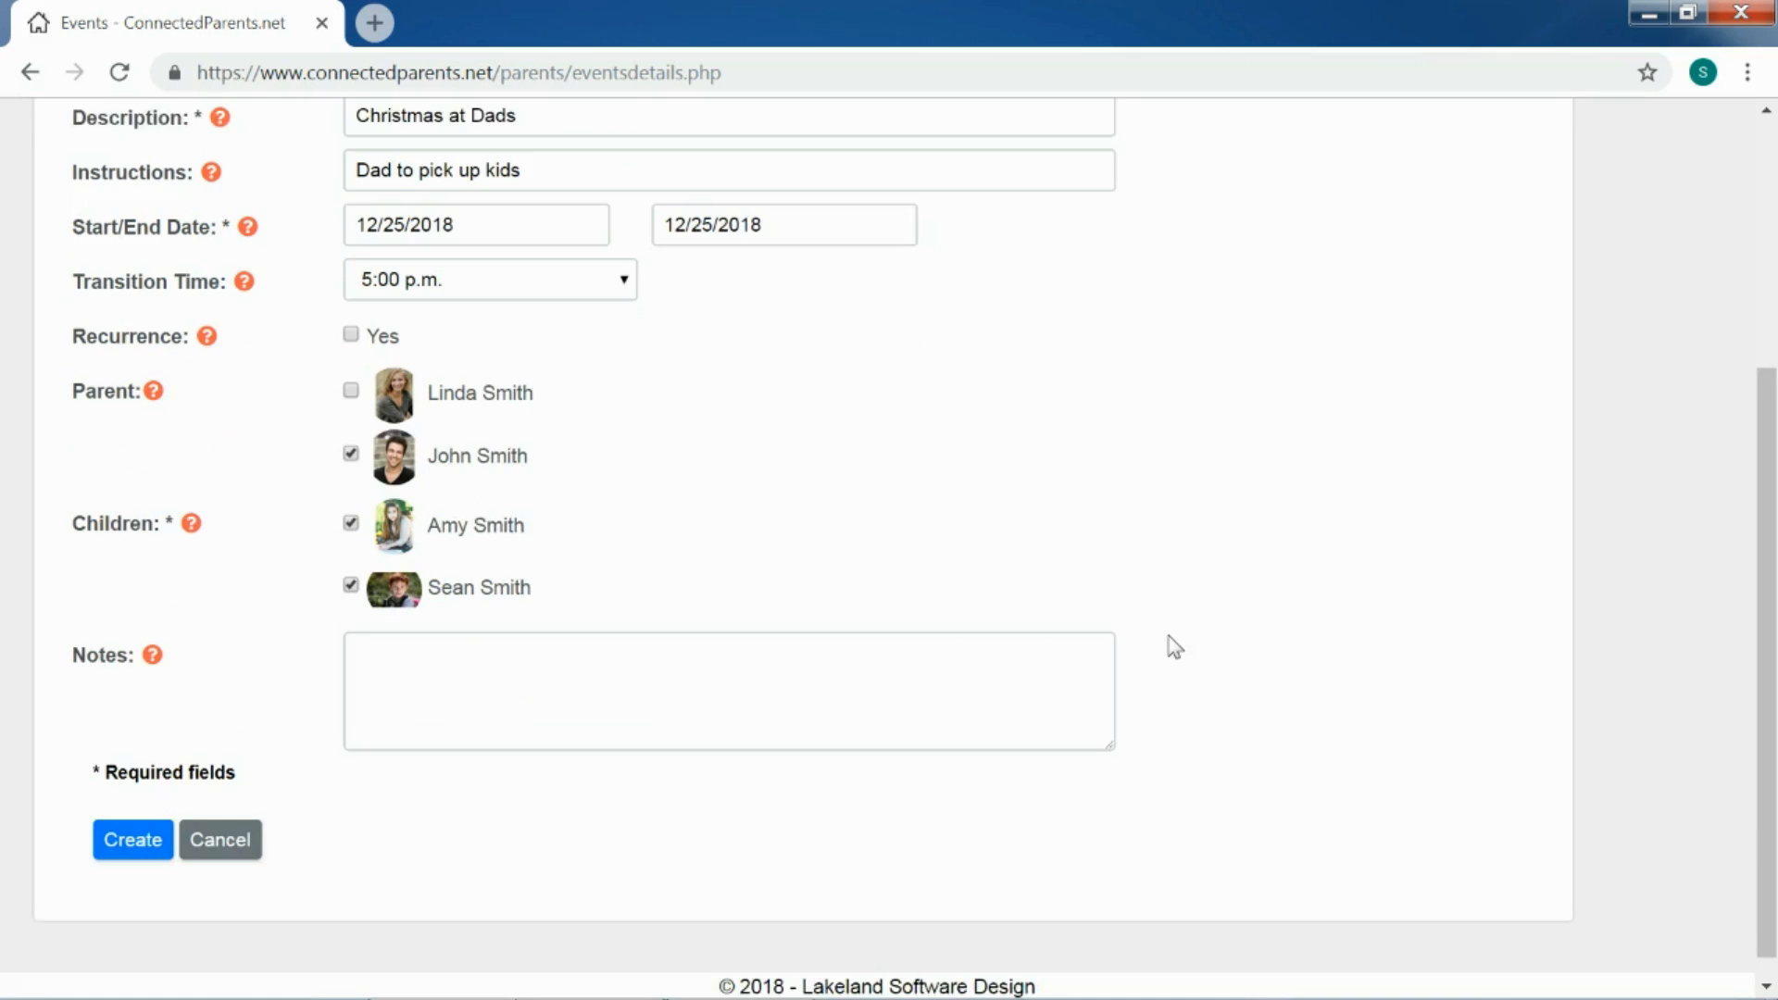
left_click(131, 825)
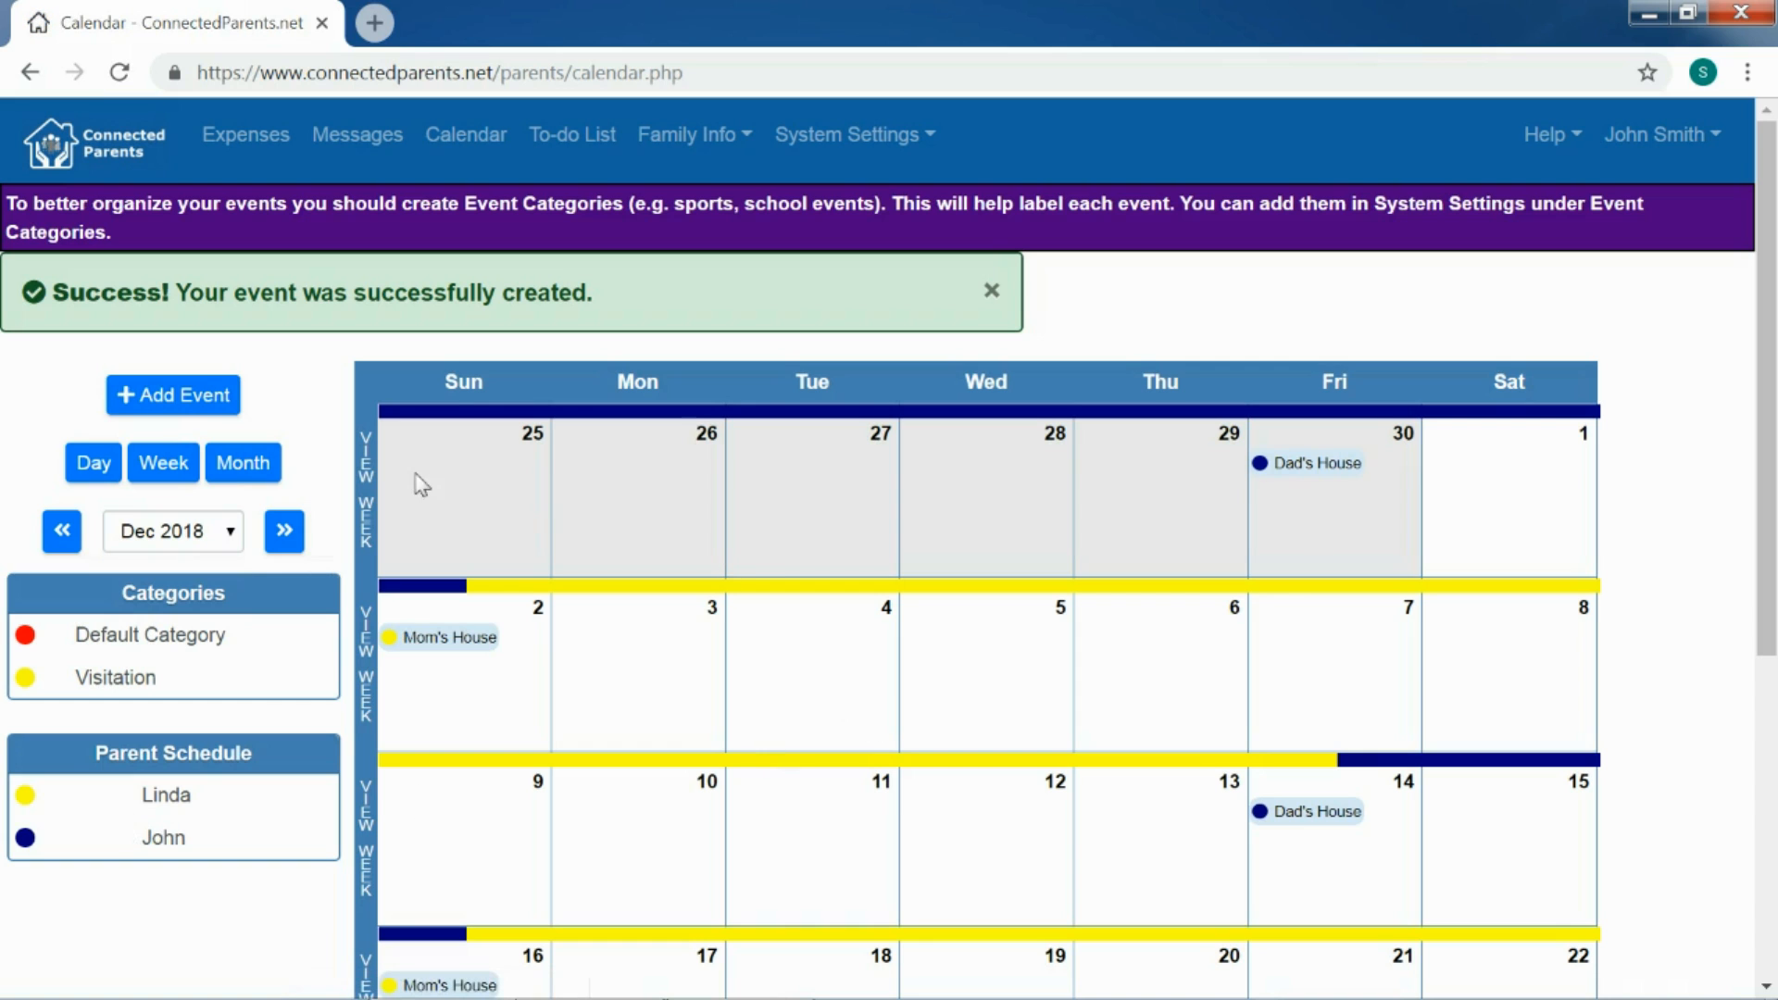
Step: Delete only the December 28 recurrence of the Dad's House transition and check the last weeks of December
scroll(783, 613, "down", 2)
scroll(783, 612, "down", 4)
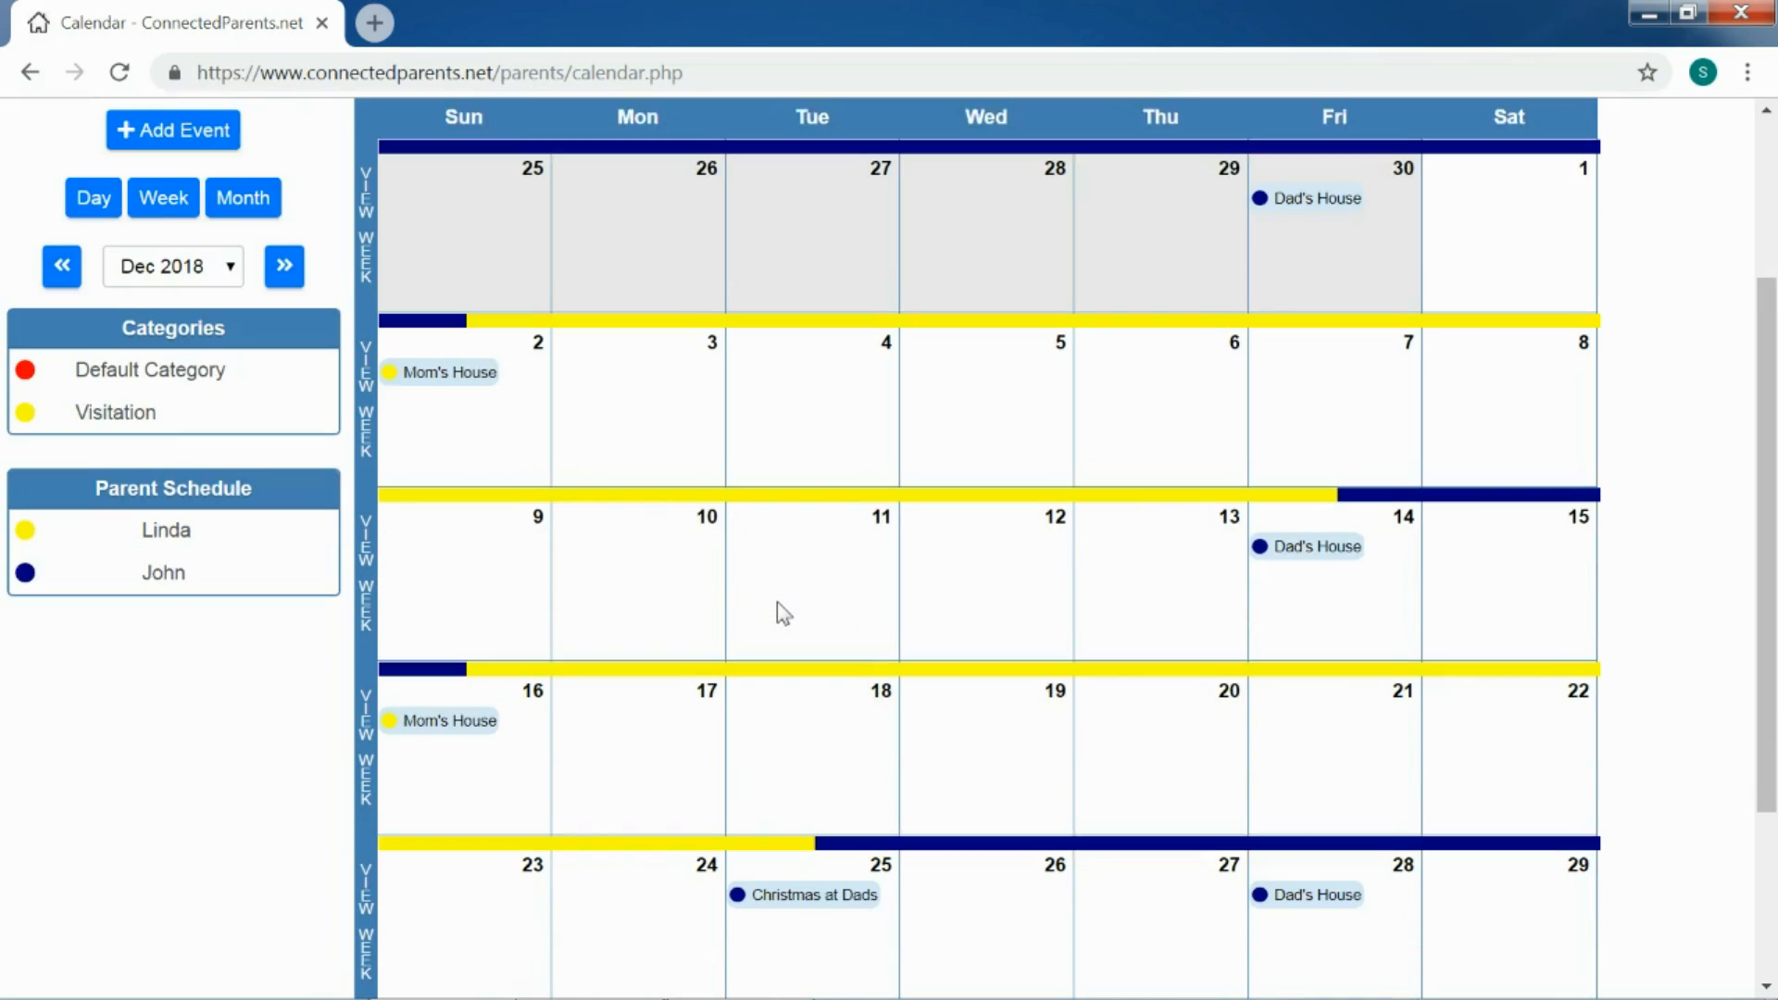
scroll(827, 782, "down", 2)
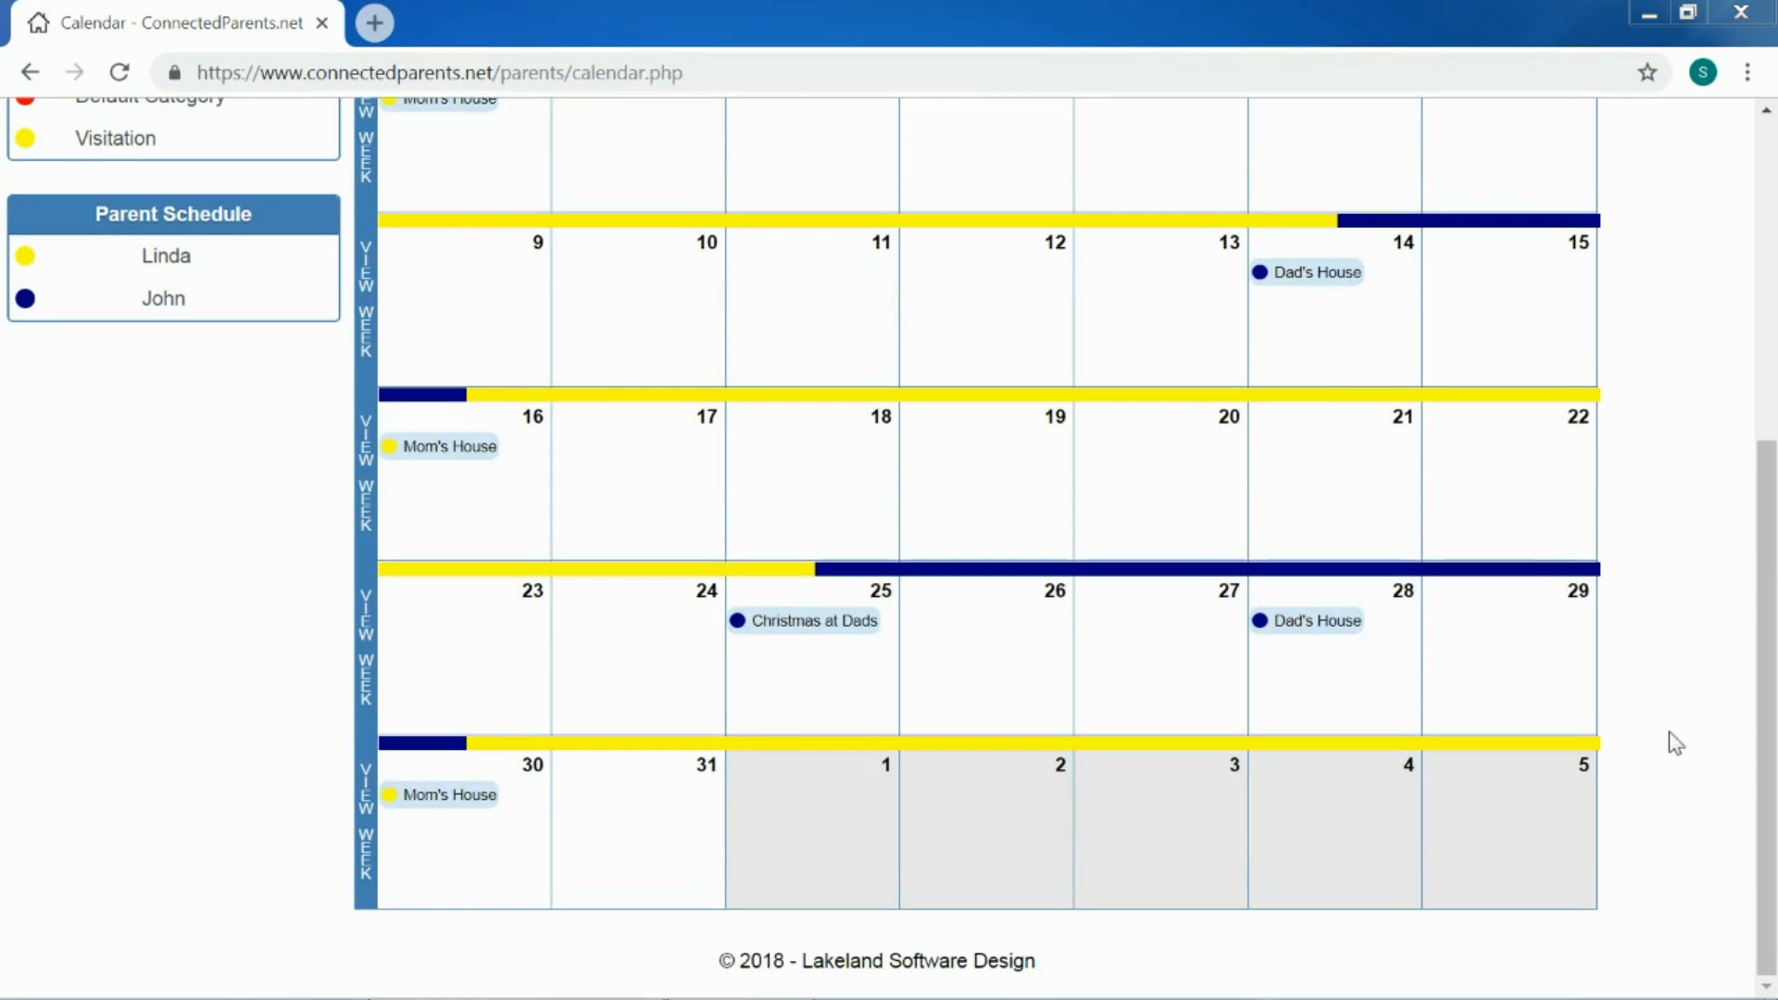
left_click(1318, 625)
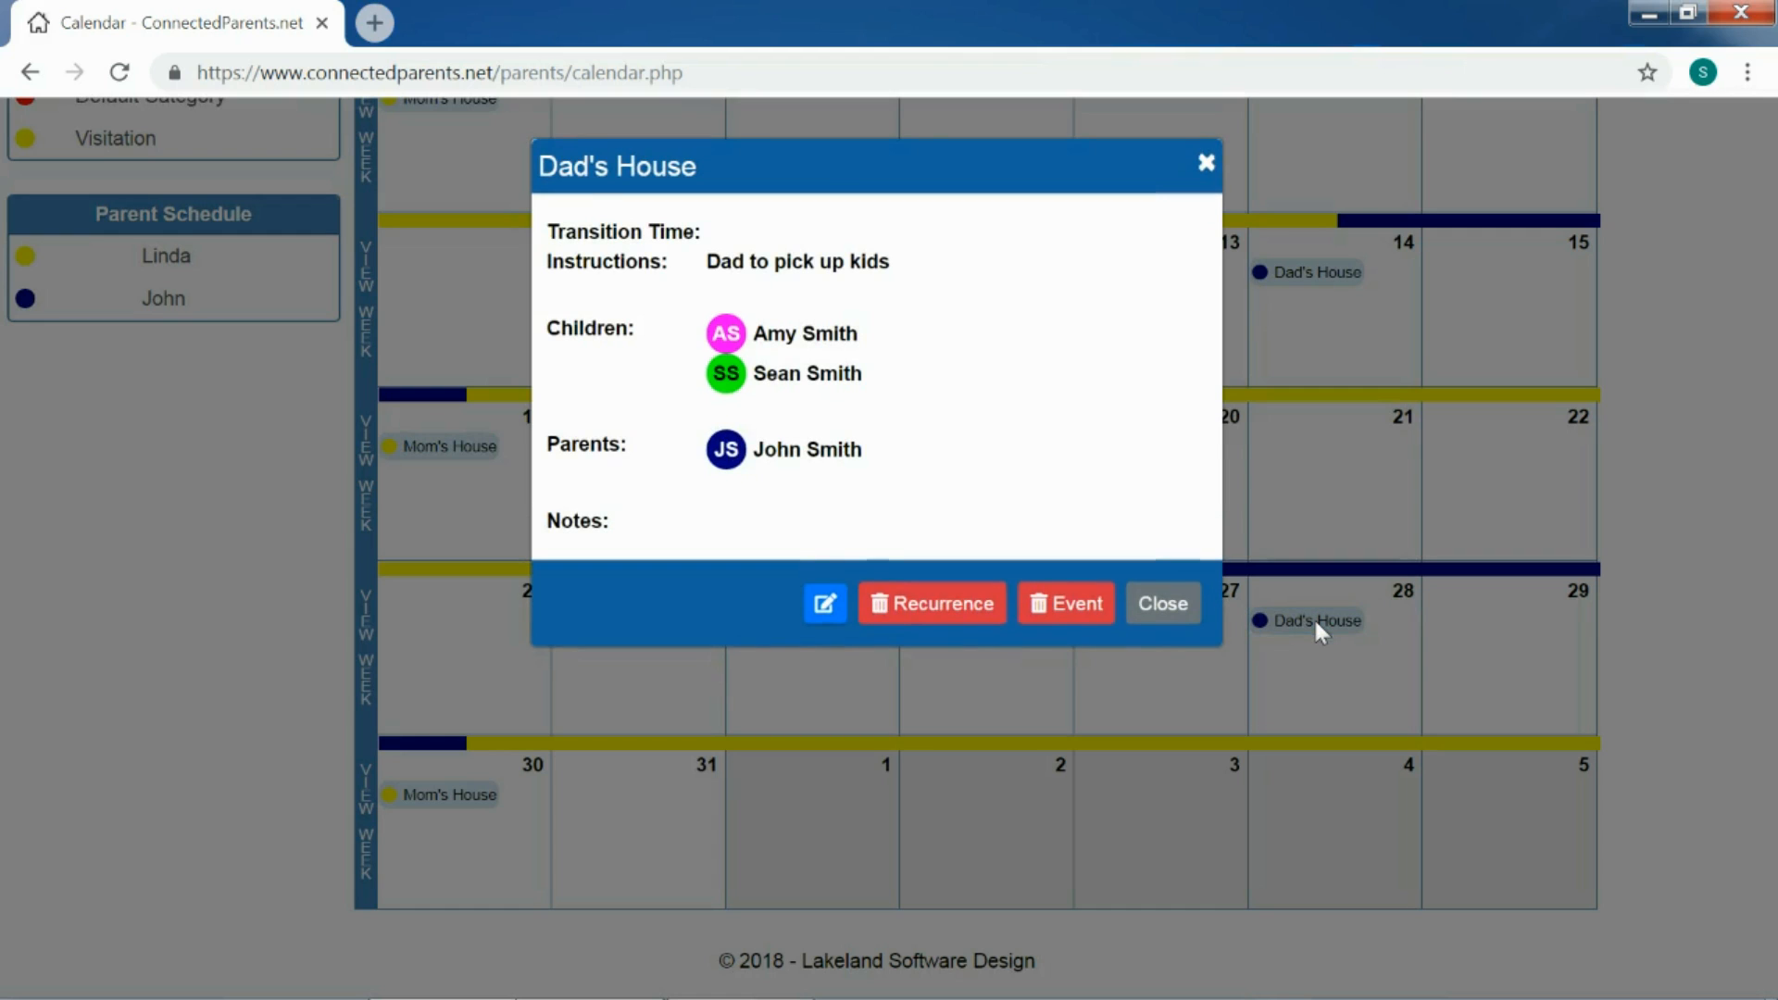
left_click(922, 611)
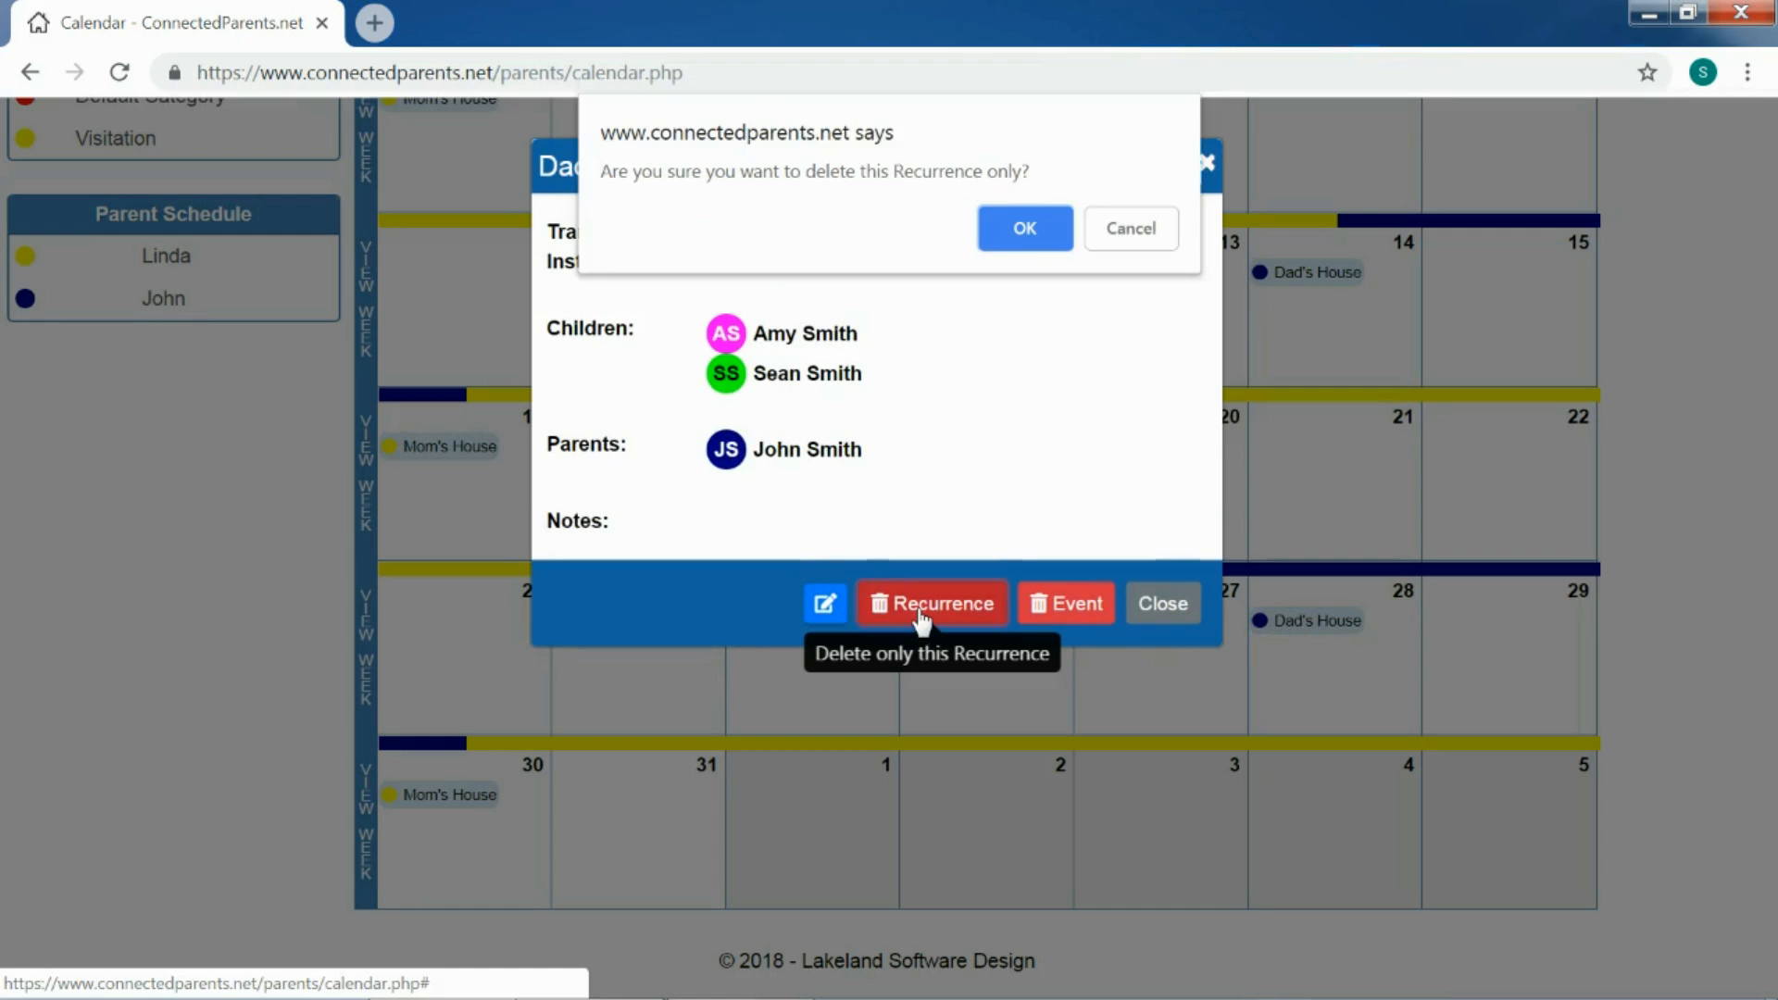
left_click(1032, 247)
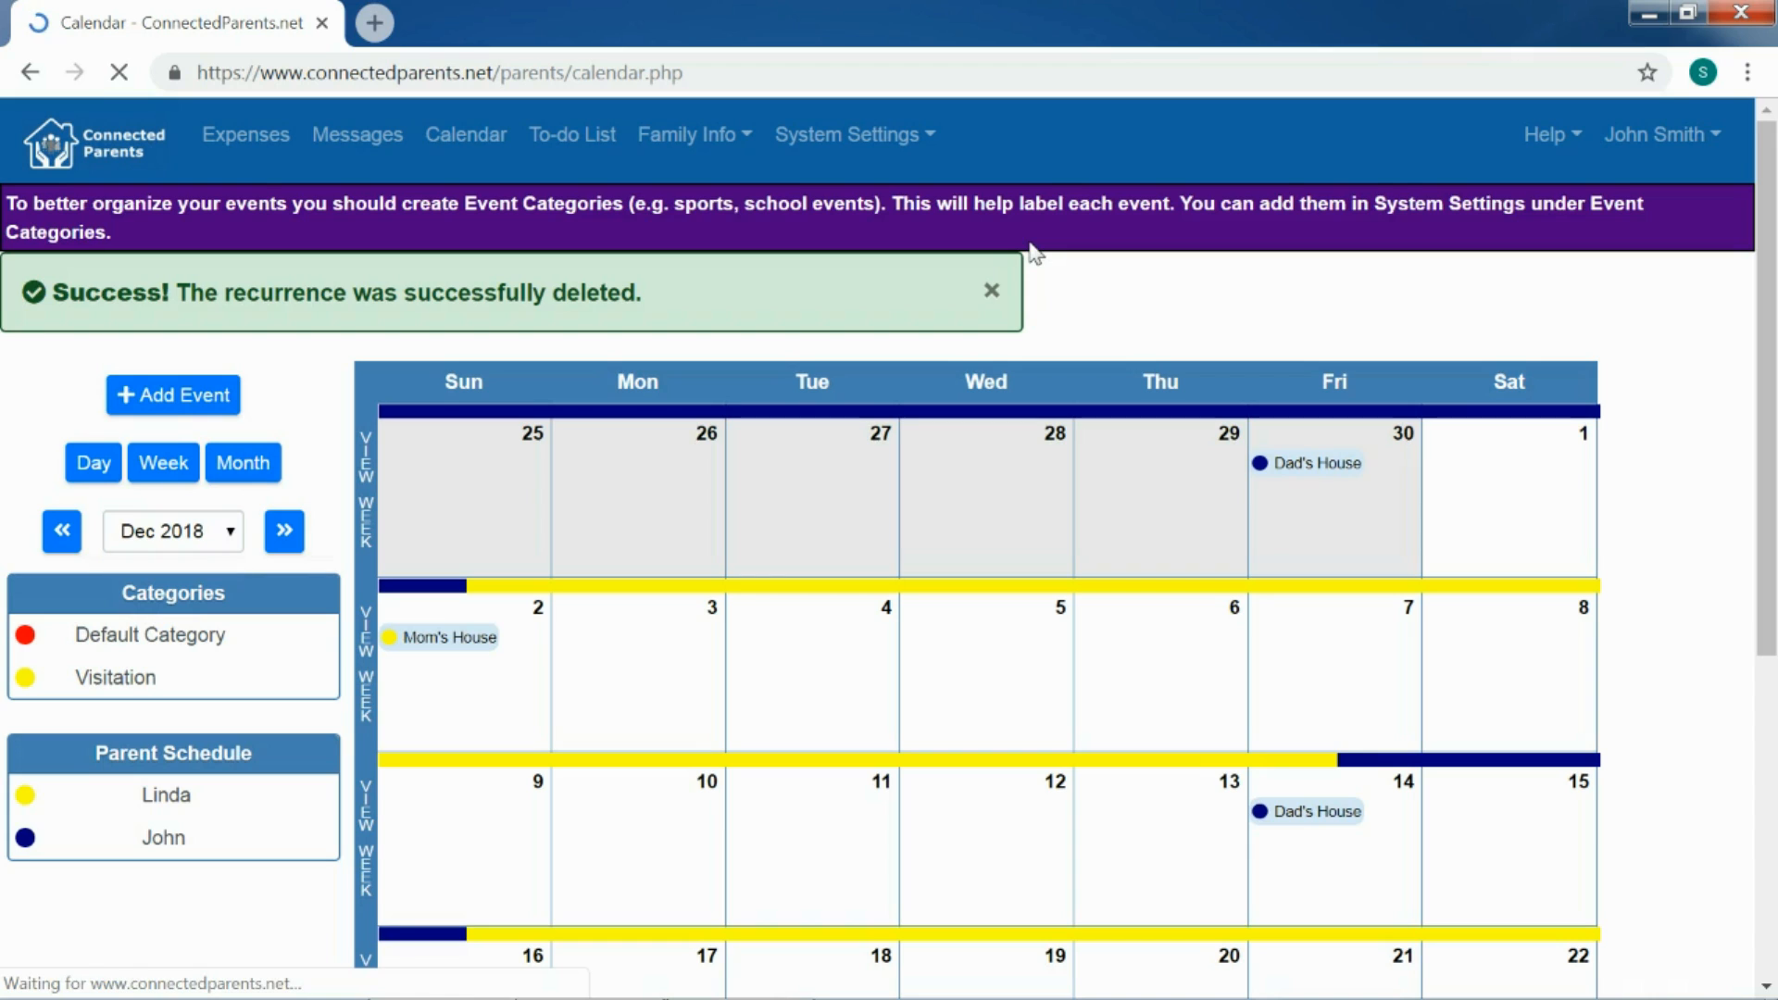
scroll(1157, 486, "down", 1)
scroll(1194, 467, "up", 1)
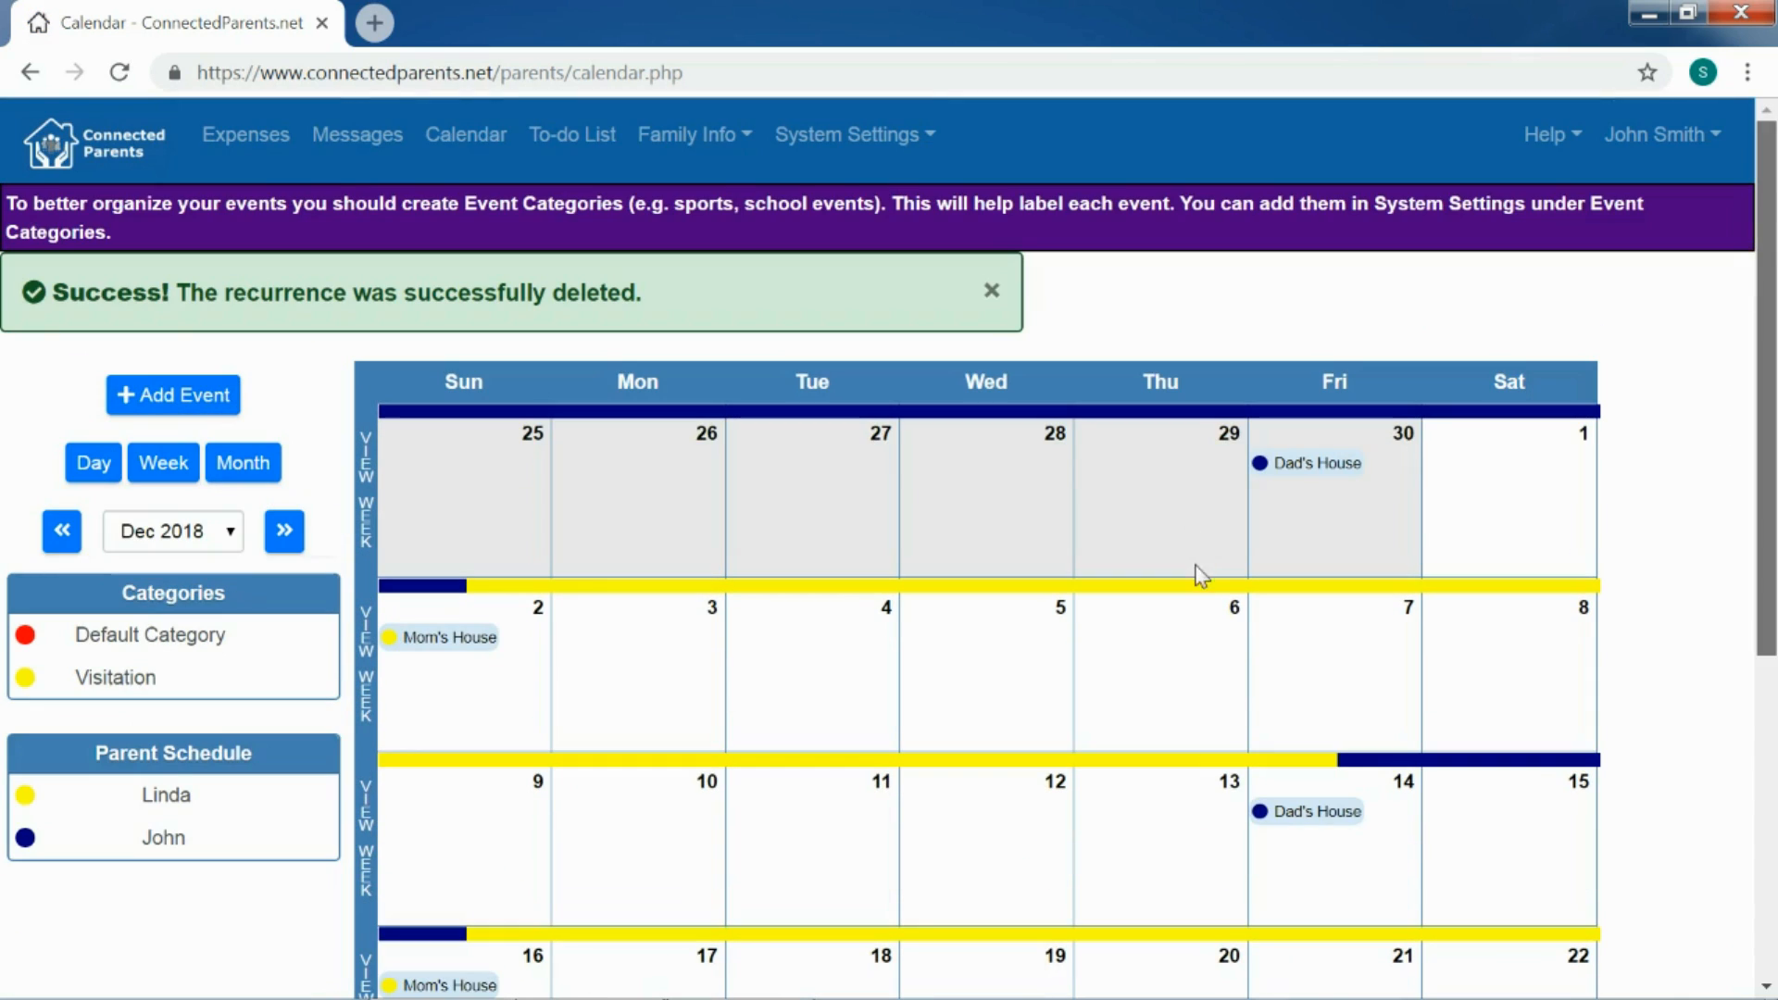
scroll(1704, 802, "down", 6)
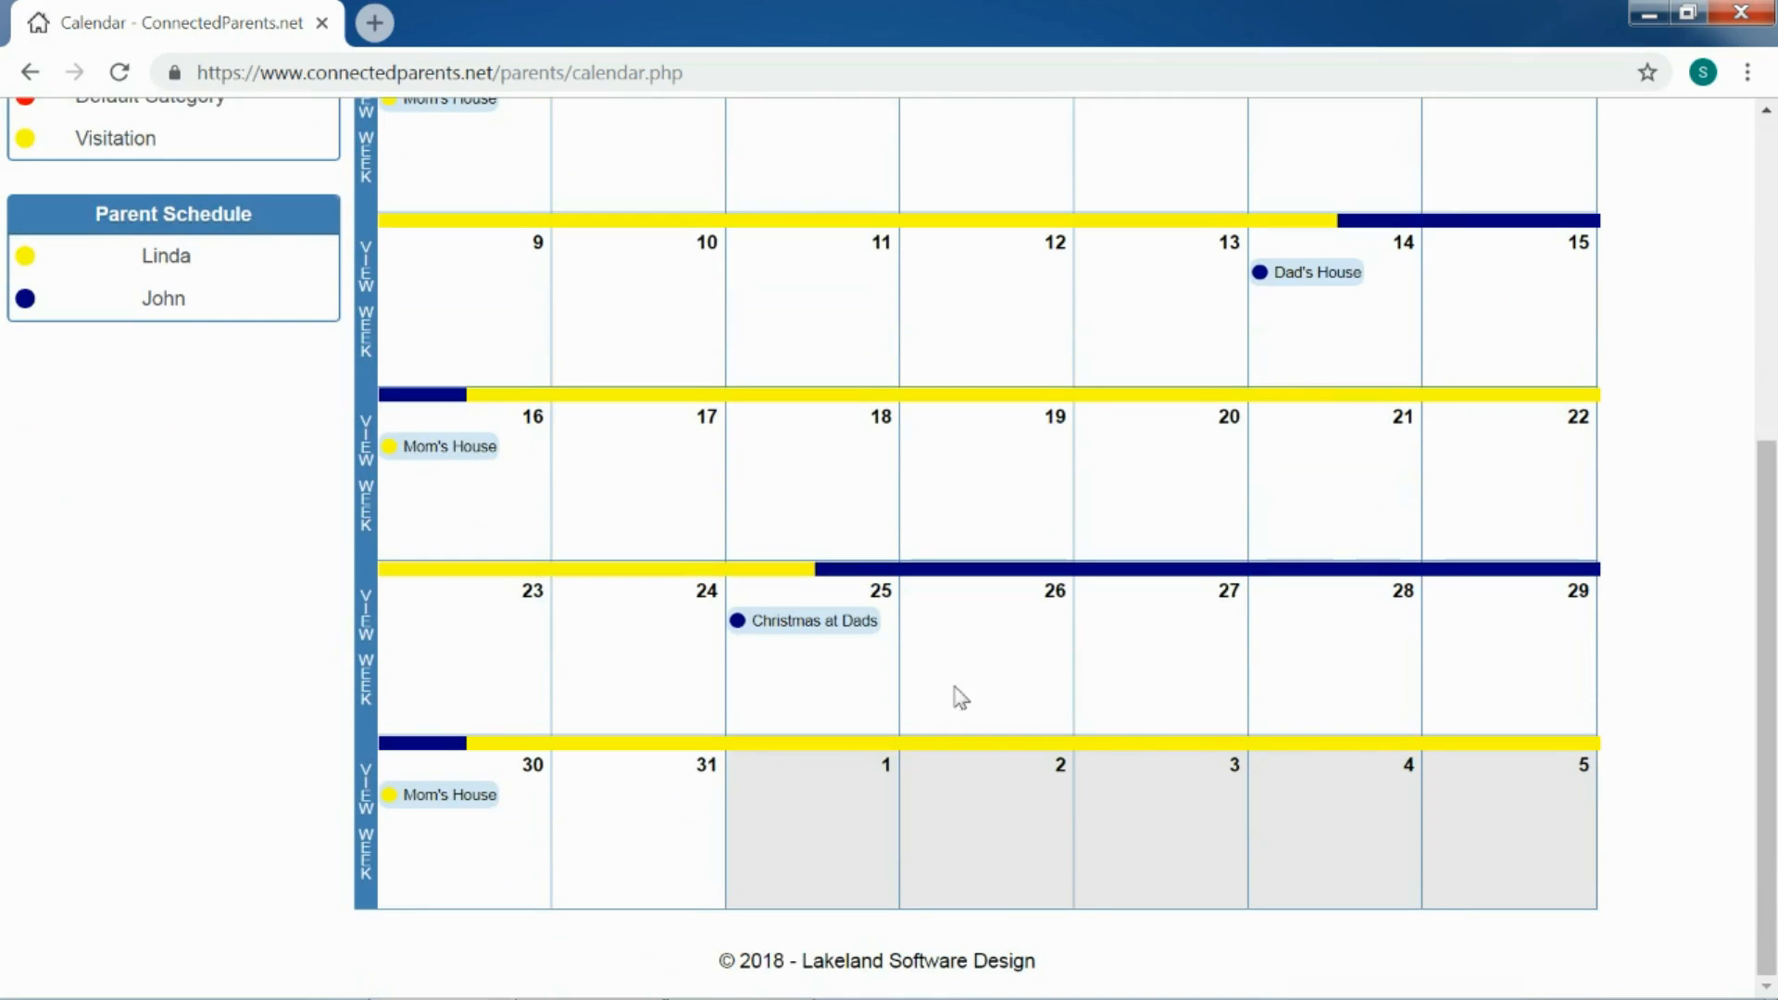